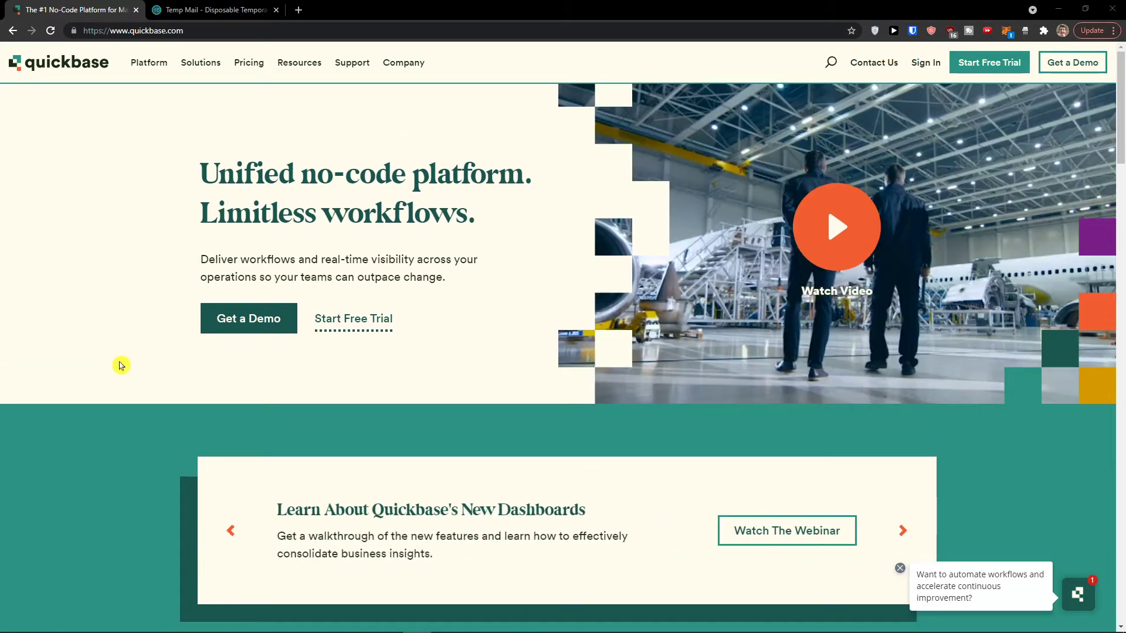
Step: Start the free trial sign-up and copy the Temp Mail address
{"action": "left_click", "coordinate": [360, 322]}
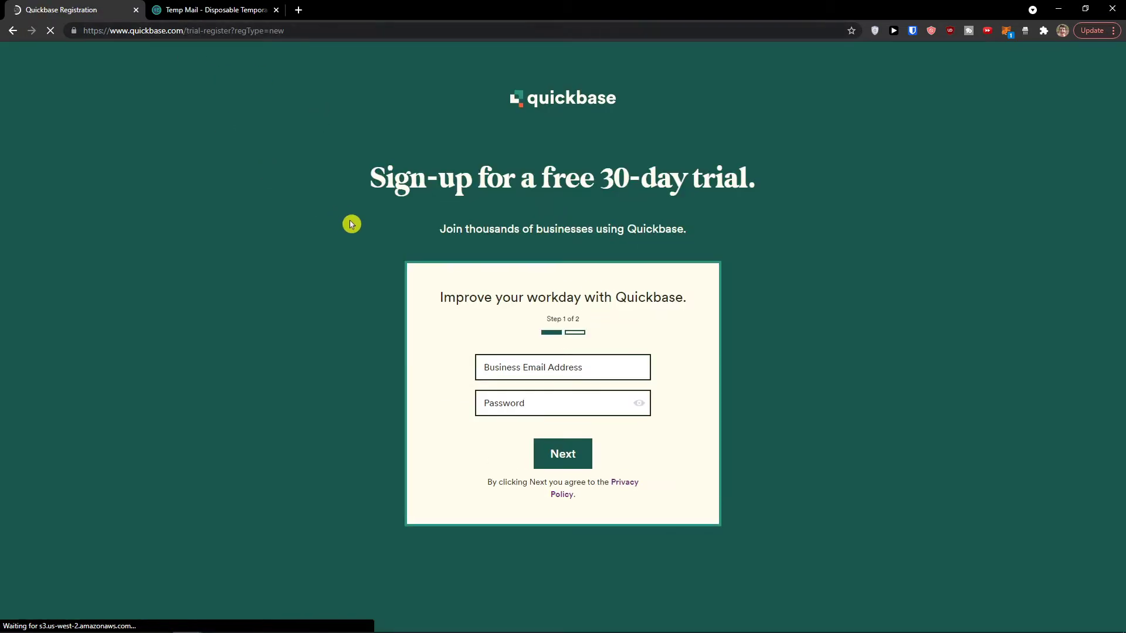
{"action": "triple_click", "coordinate": [371, 188]}
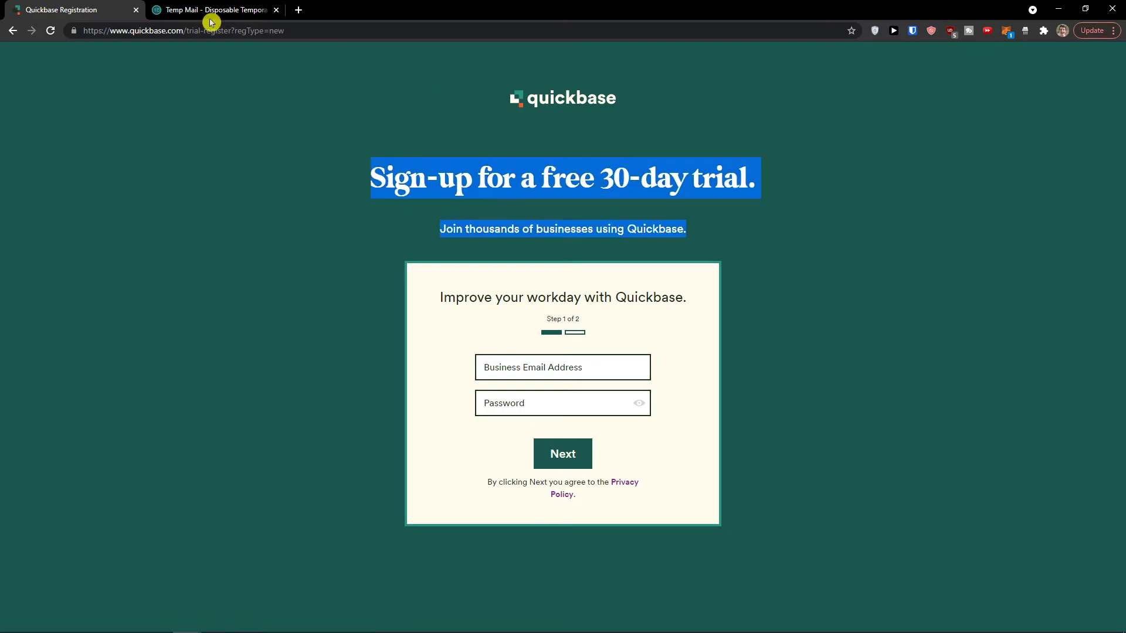
{"action": "left_click", "coordinate": [187, 10]}
{"action": "left_click", "coordinate": [728, 225]}
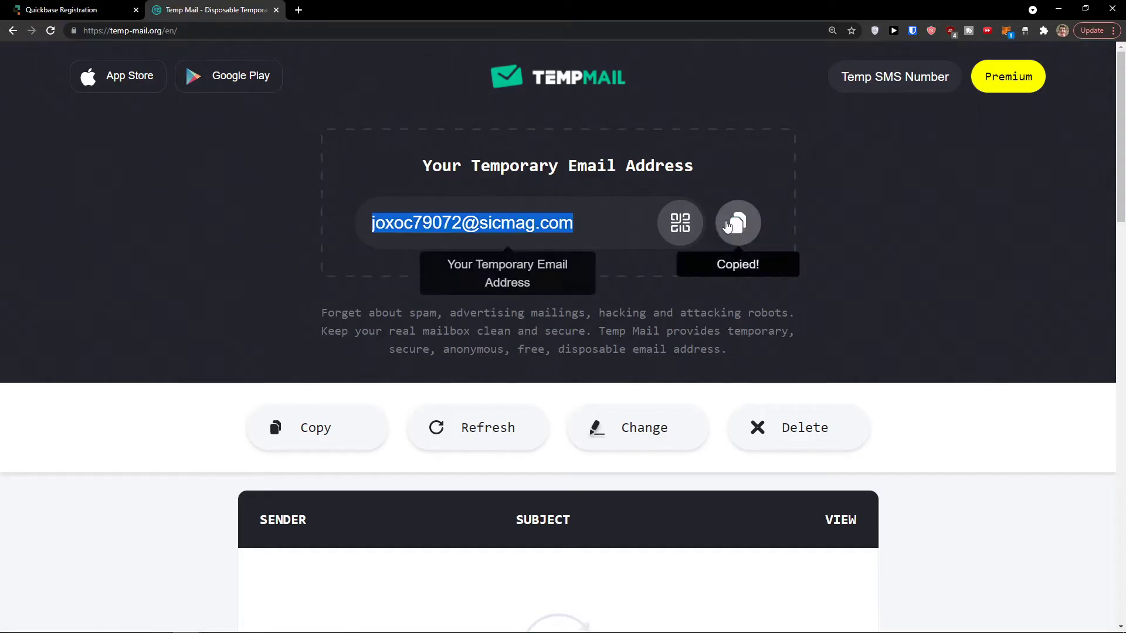
{"action": "left_click", "coordinate": [117, 10]}
Step: Submit sign-up step one with the pasted temporary email and a password
{"action": "left_click", "coordinate": [549, 371]}
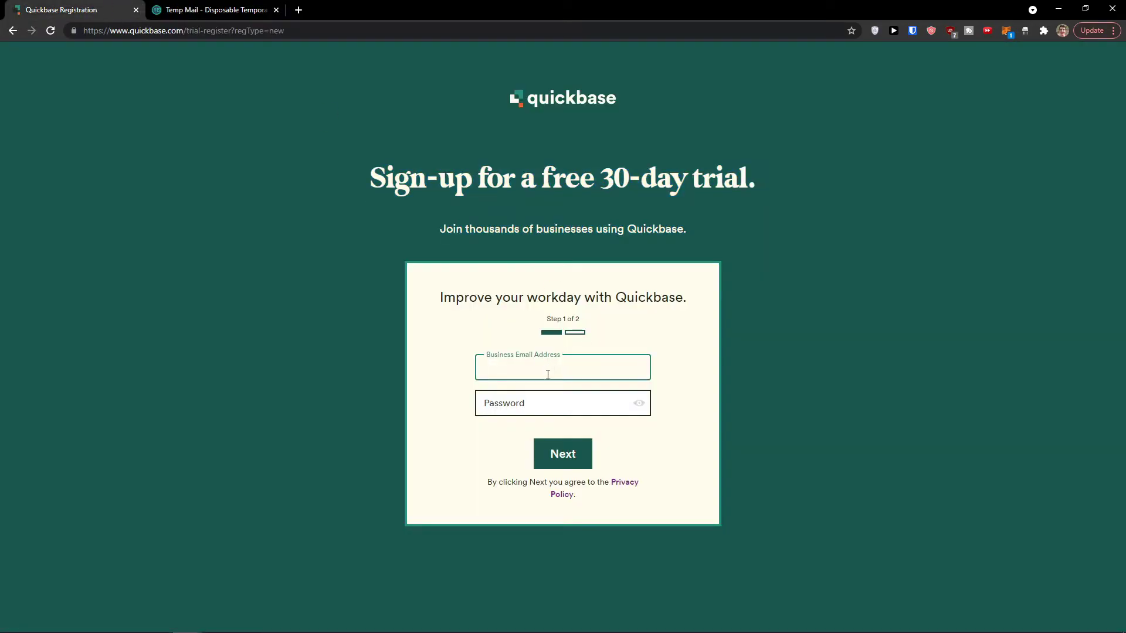
{"action": "key", "text": "ctrl+v"}
{"action": "left_click", "coordinate": [542, 398]}
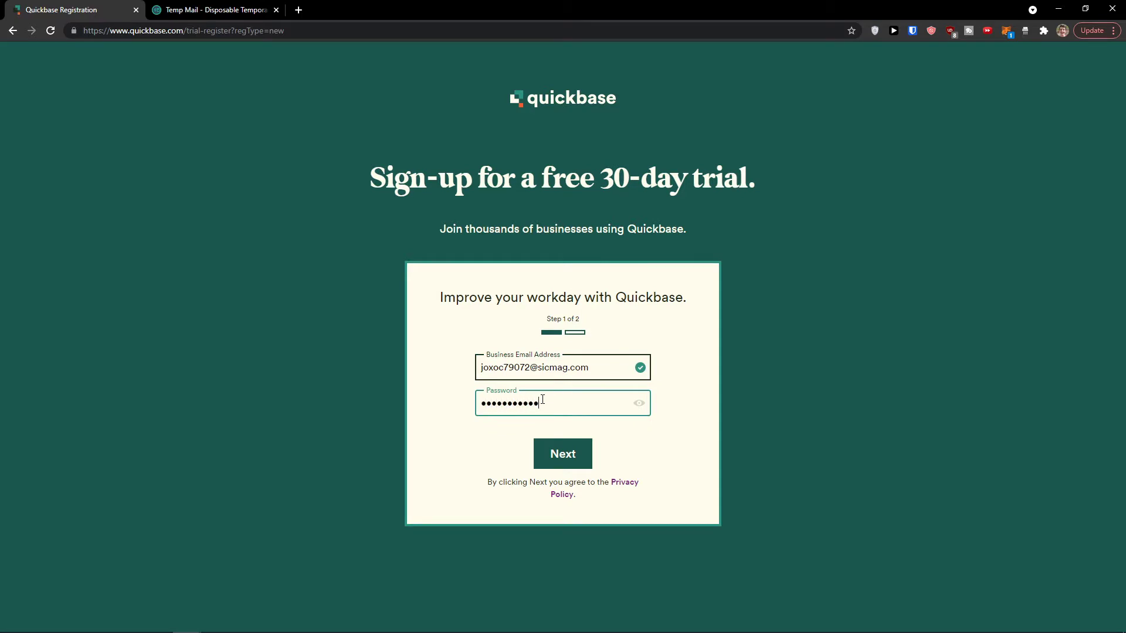
{"action": "key", "text": "Return"}
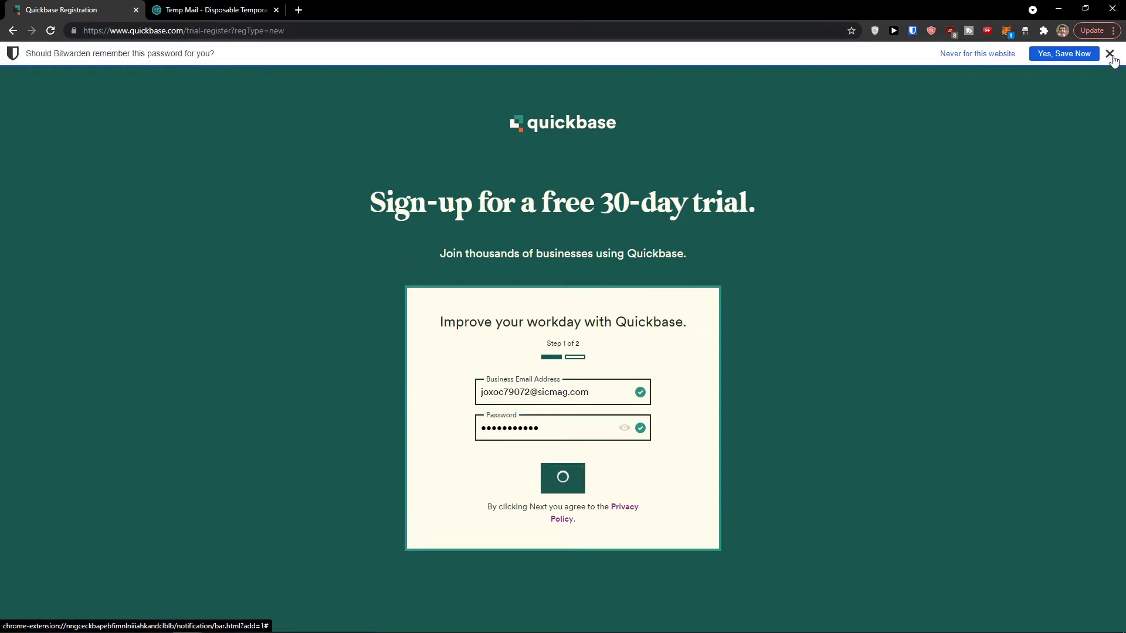
{"action": "left_click", "coordinate": [1109, 53]}
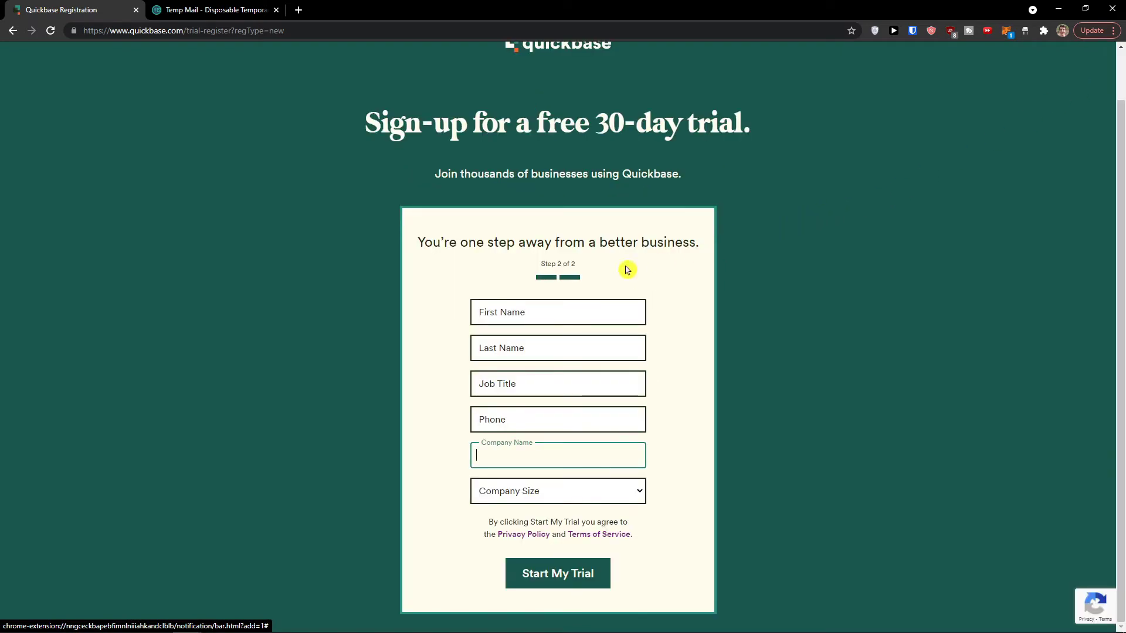
Step: Fill in the first and last name, job title, phone number and company name
{"action": "left_click_drag", "start_coordinate": [435, 256], "coordinate": [725, 334]}
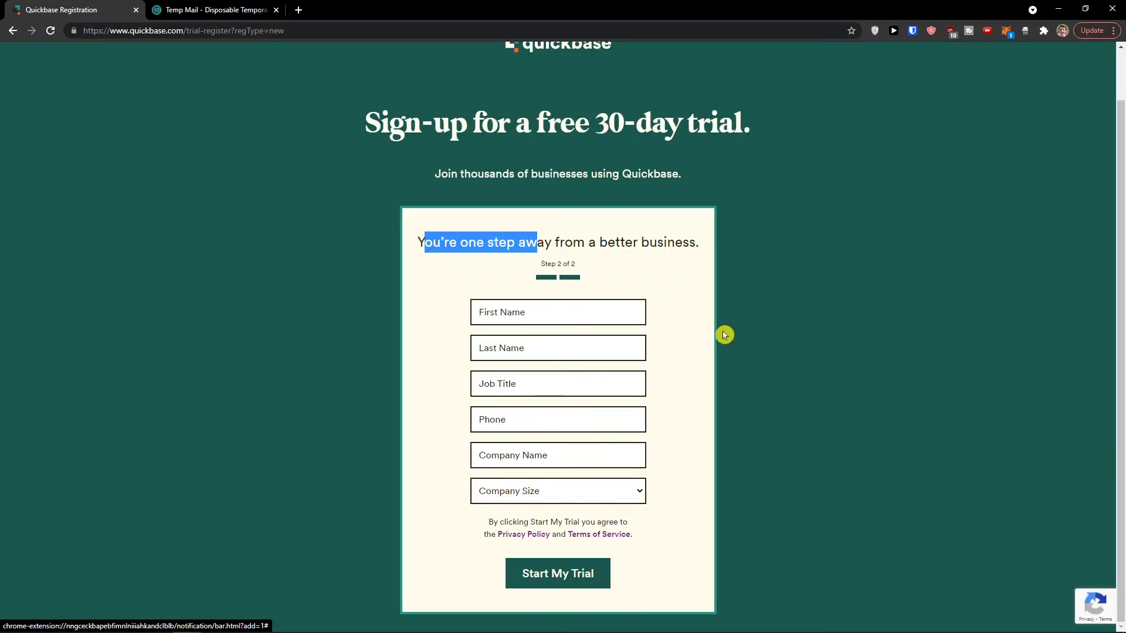
{"action": "left_click", "coordinate": [617, 311]}
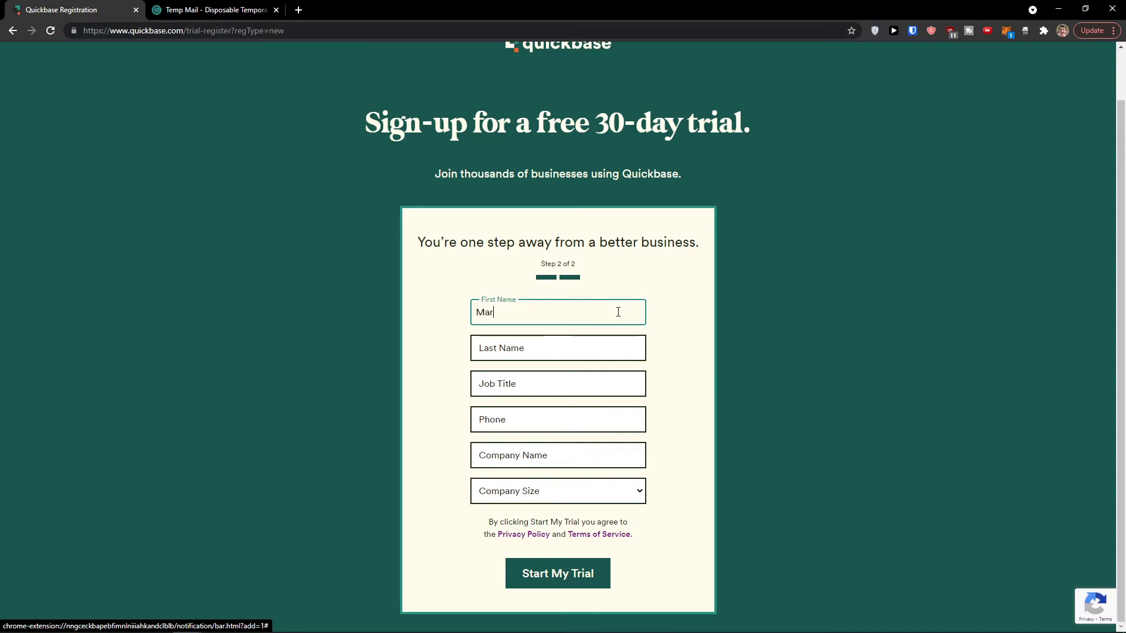
{"action": "key", "text": "Tab"}
{"action": "key", "text": "Tab"}
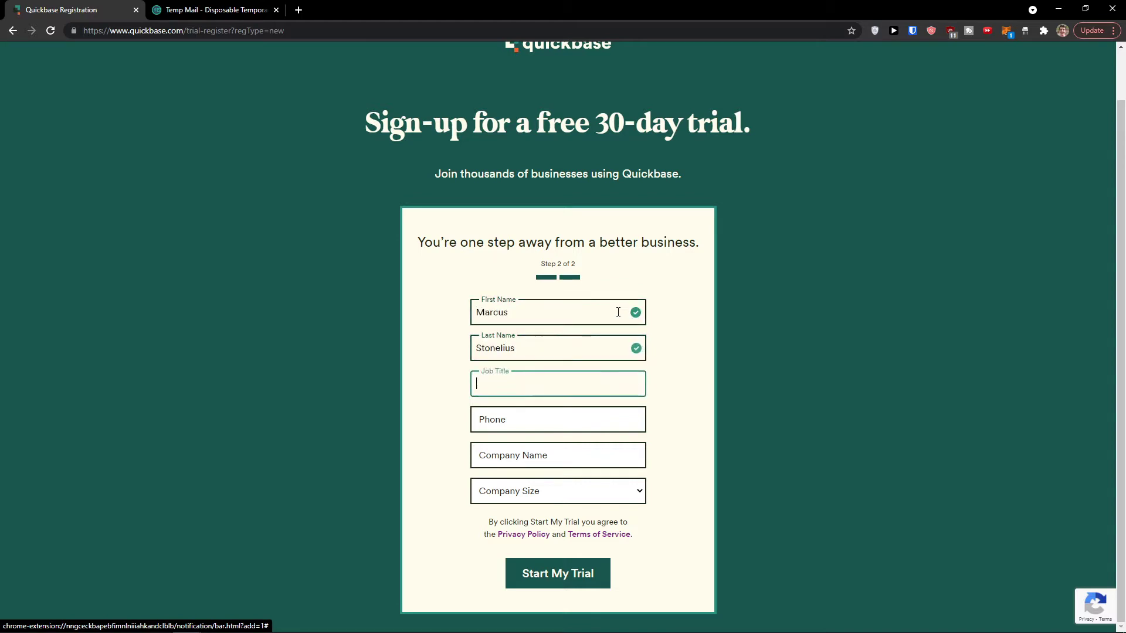
{"action": "key", "text": "Tab"}
{"action": "type", "text": "+41"}
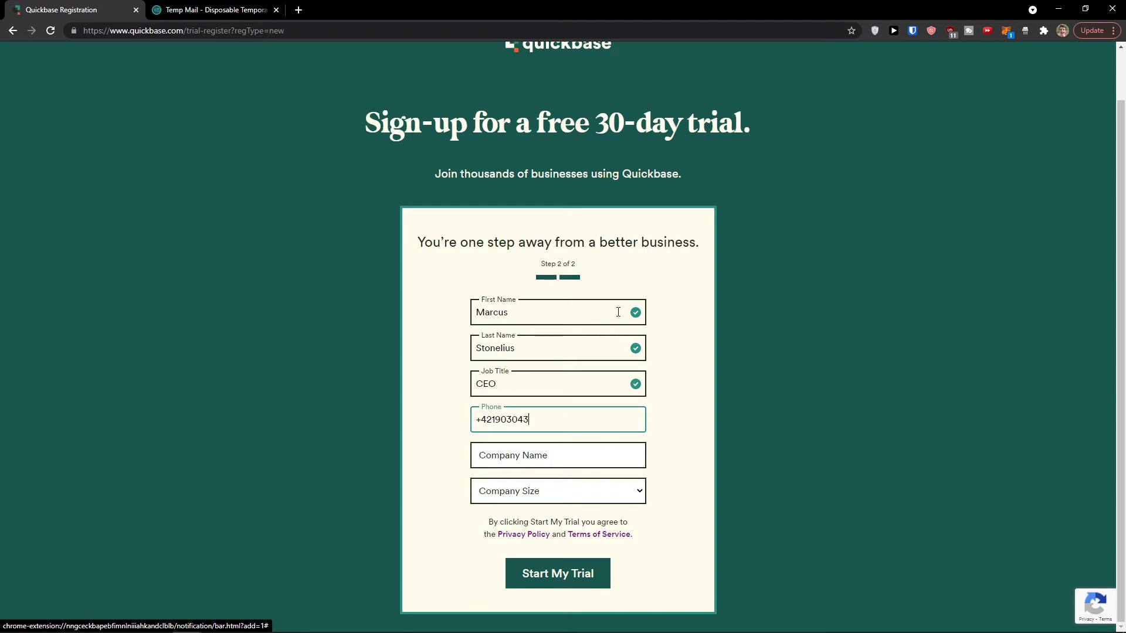
{"action": "key", "text": "Tab"}
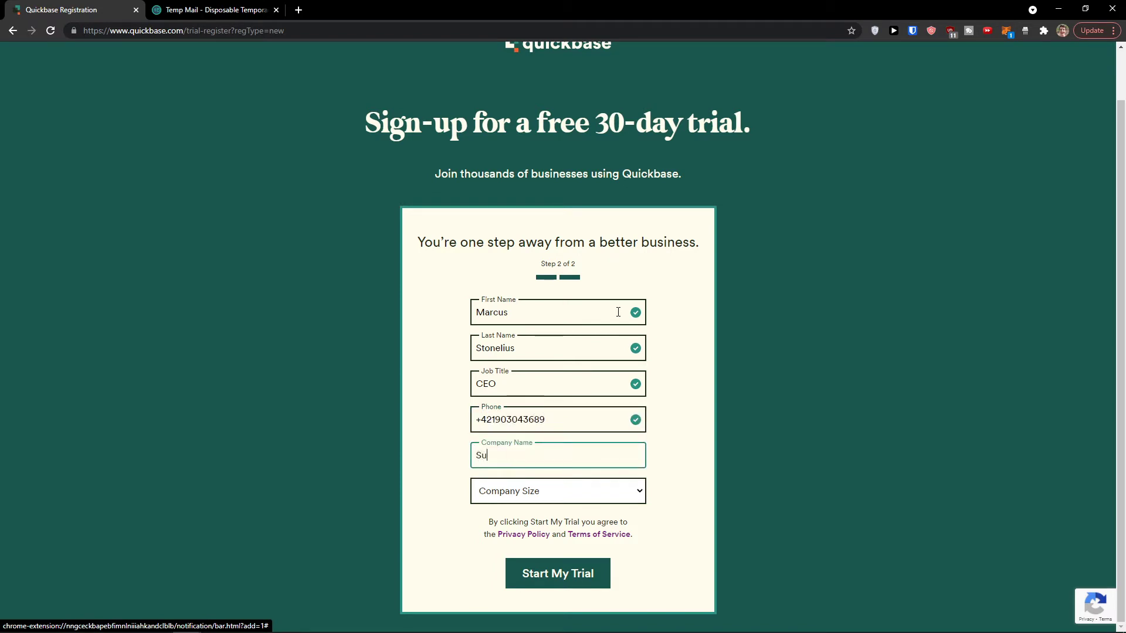
{"action": "type", "text": "Sun wei LLC"}
Step: Choose 0-99 as the company size and start the trial
{"action": "key", "text": "Tab"}
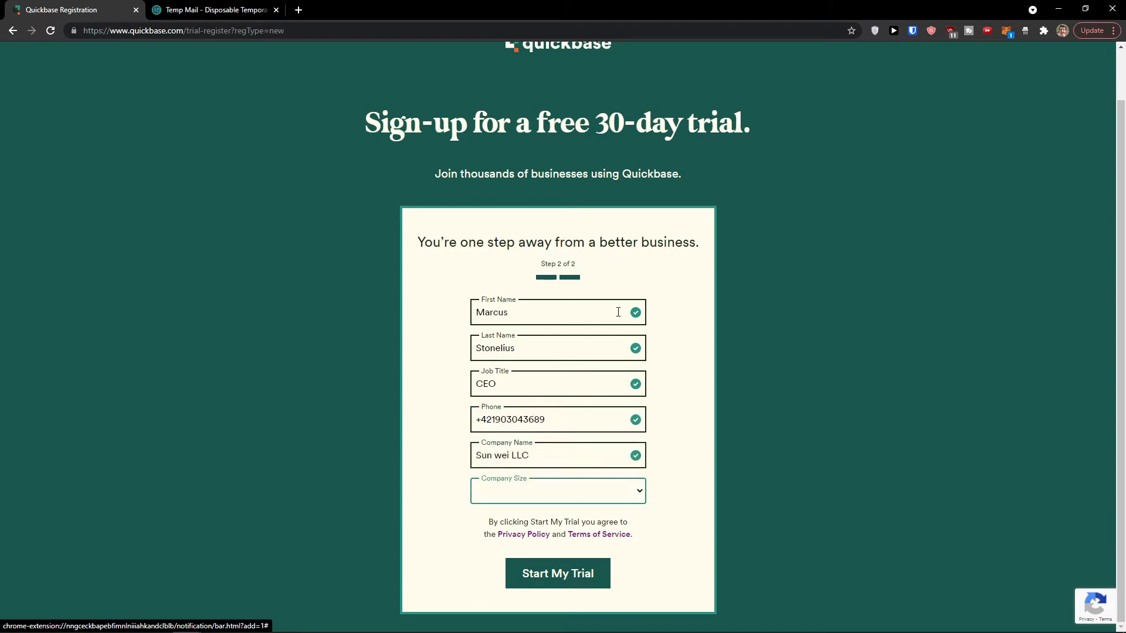
{"action": "left_click", "coordinate": [621, 502]}
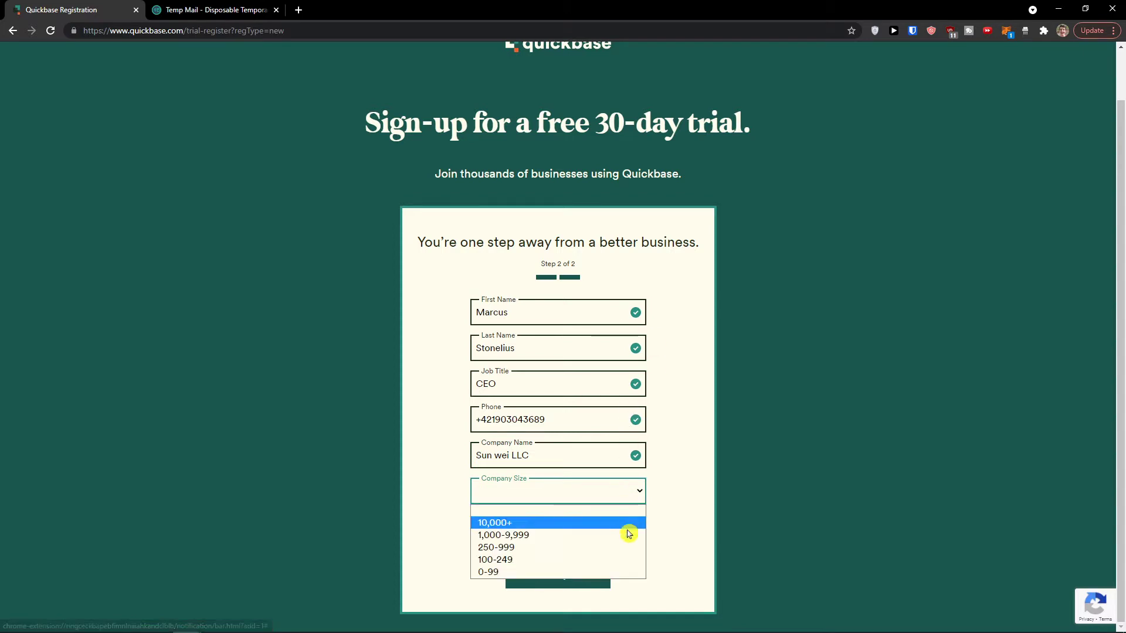
{"action": "left_click", "coordinate": [625, 574]}
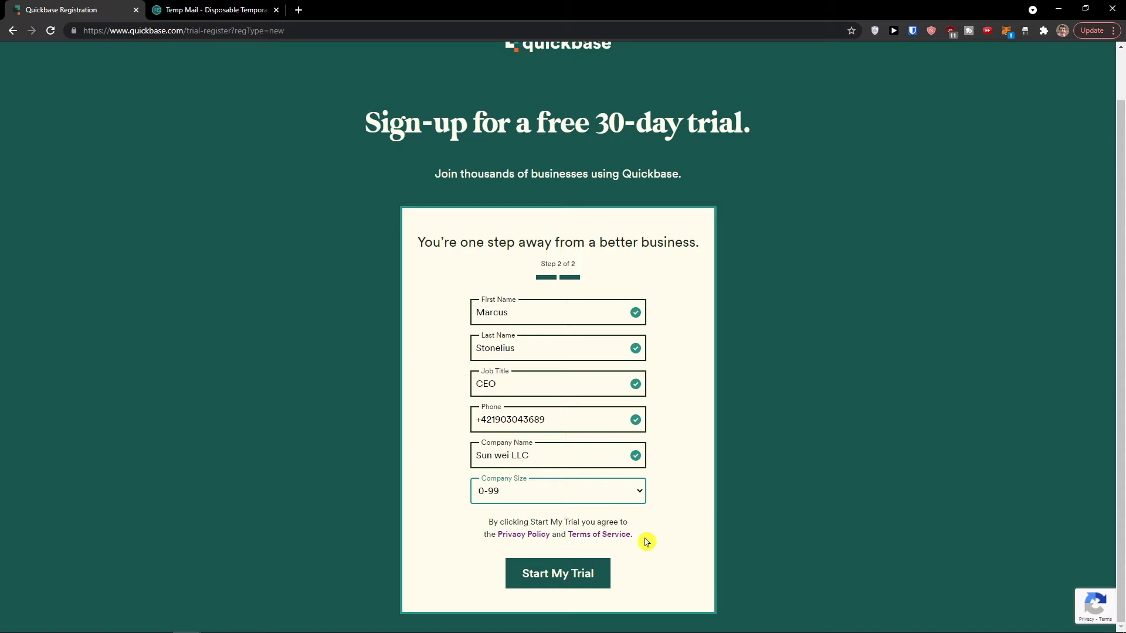
{"action": "left_click", "coordinate": [581, 564]}
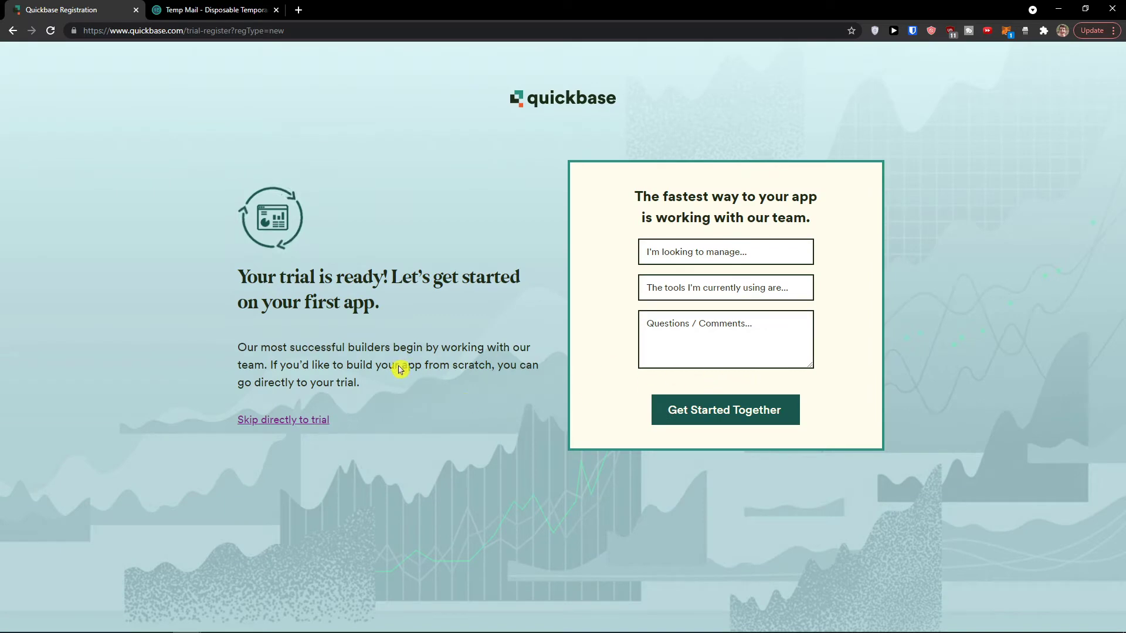
Step: Look through the what-to-manage options without choosing any
{"action": "left_click_drag", "start_coordinate": [222, 272], "coordinate": [385, 299]}
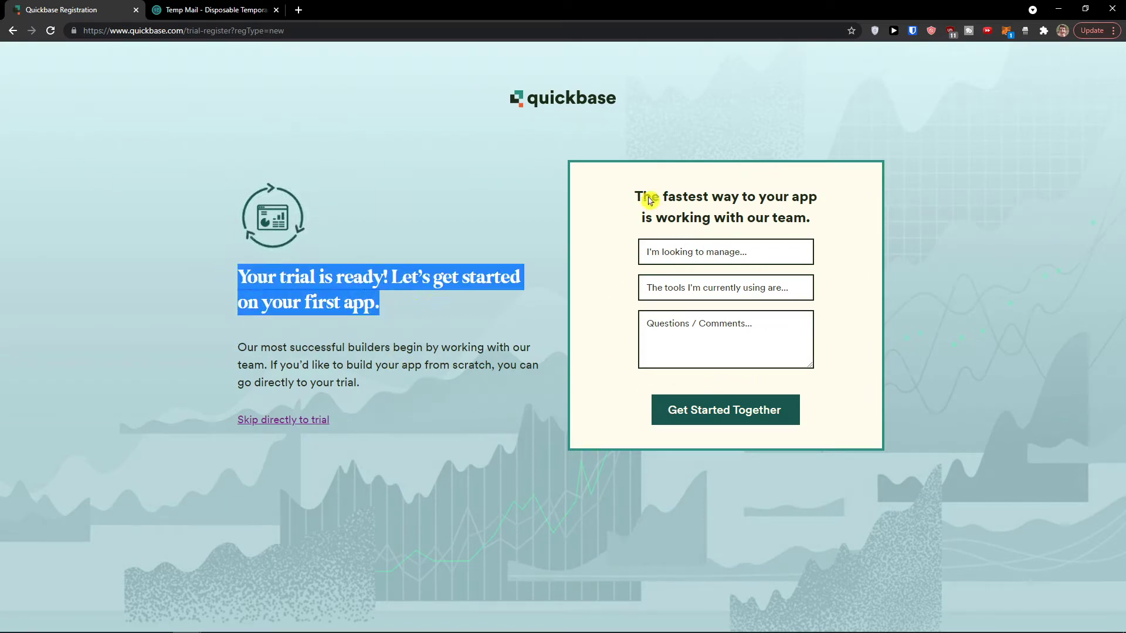
{"action": "left_click_drag", "start_coordinate": [633, 196], "coordinate": [839, 220]}
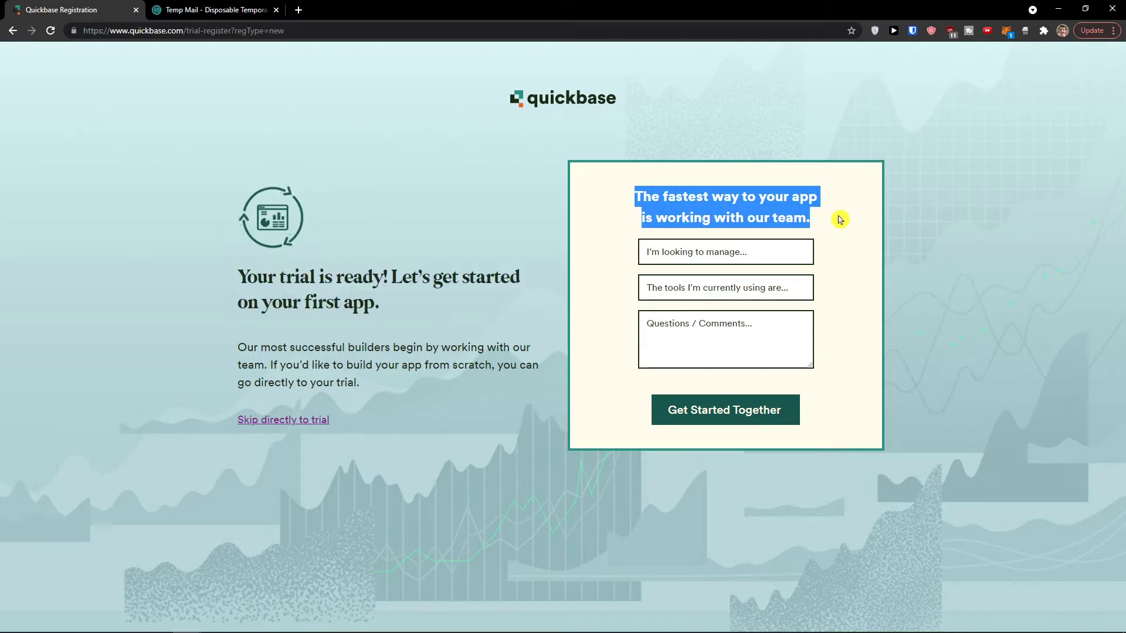
{"action": "left_click", "coordinate": [714, 288]}
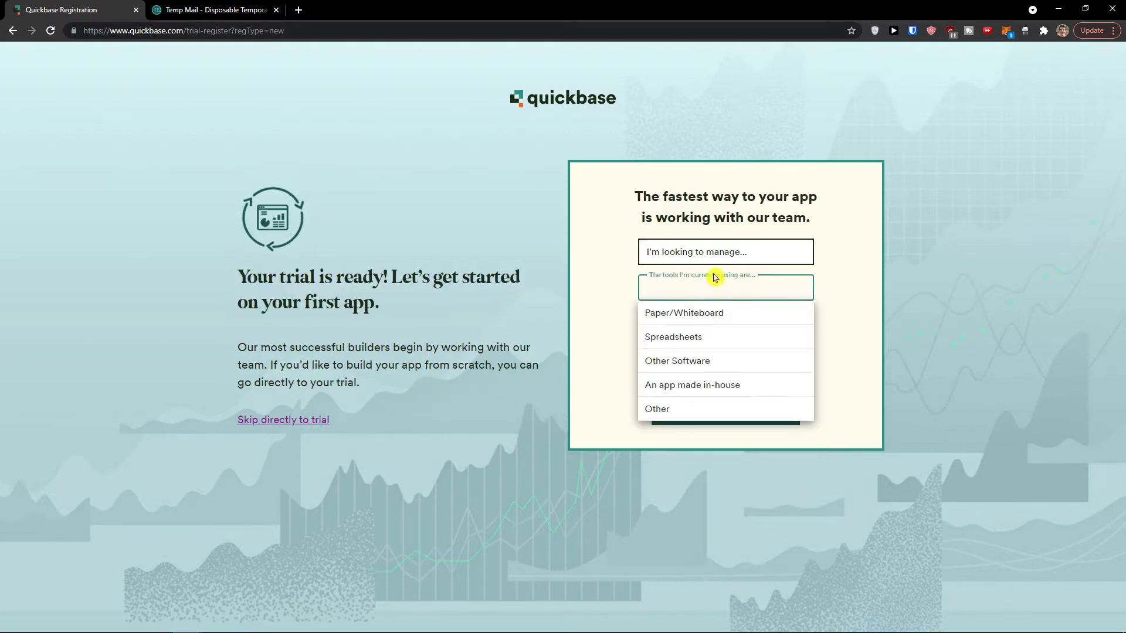
{"action": "left_click", "coordinate": [716, 252]}
{"action": "left_click", "coordinate": [593, 315]}
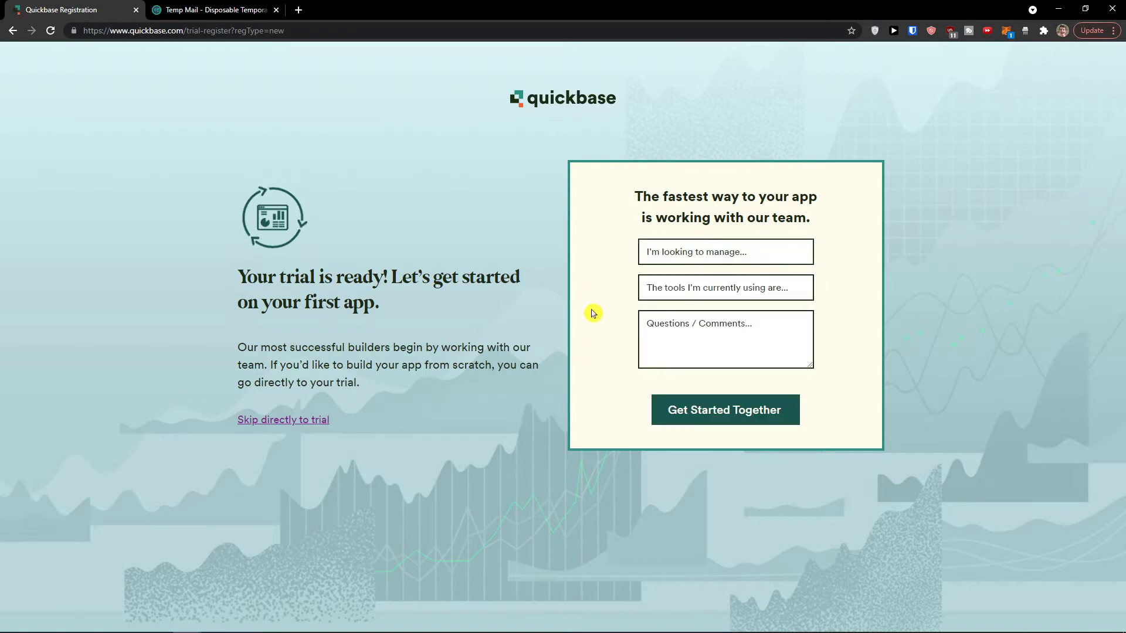
{"action": "left_click", "coordinate": [681, 246]}
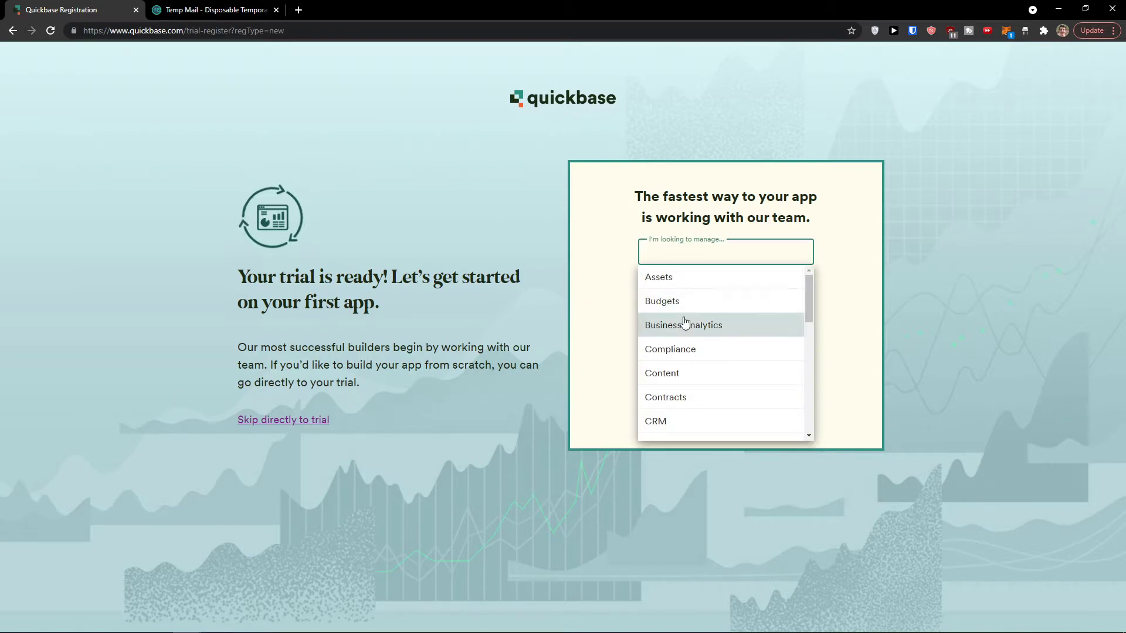
{"action": "scroll", "coordinate": [713, 370], "scroll_direction": "down", "scroll_amount": 1}
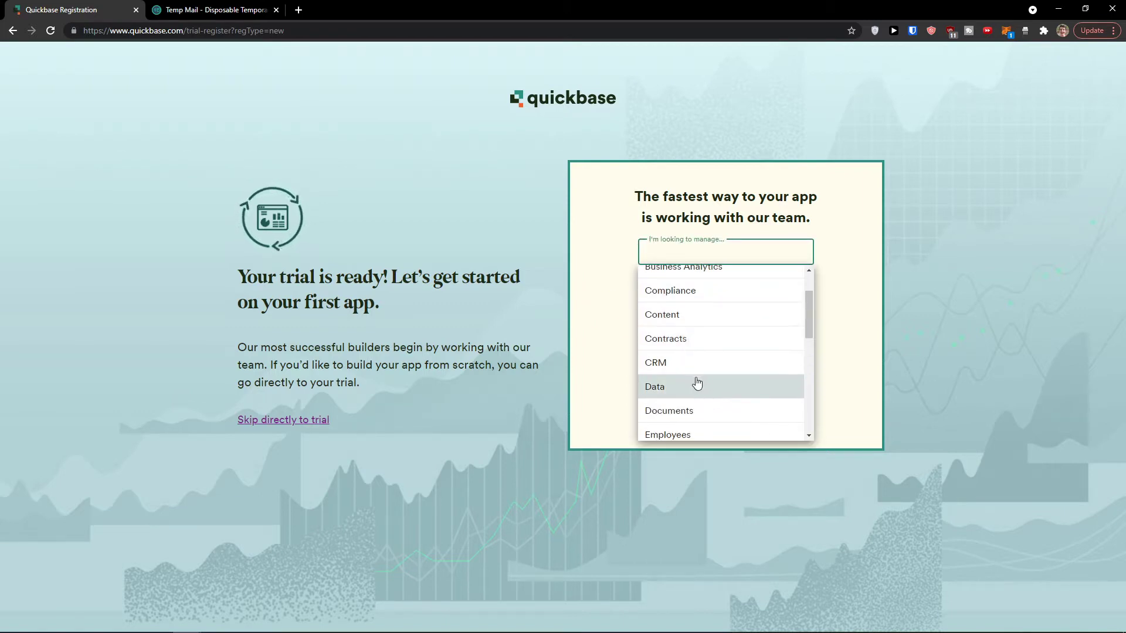
{"action": "scroll", "coordinate": [710, 351], "scroll_direction": "down", "scroll_amount": 1}
{"action": "left_click", "coordinate": [819, 306]}
Step: Set the tools currently used to Other and Spreadsheets
{"action": "left_click", "coordinate": [744, 288]}
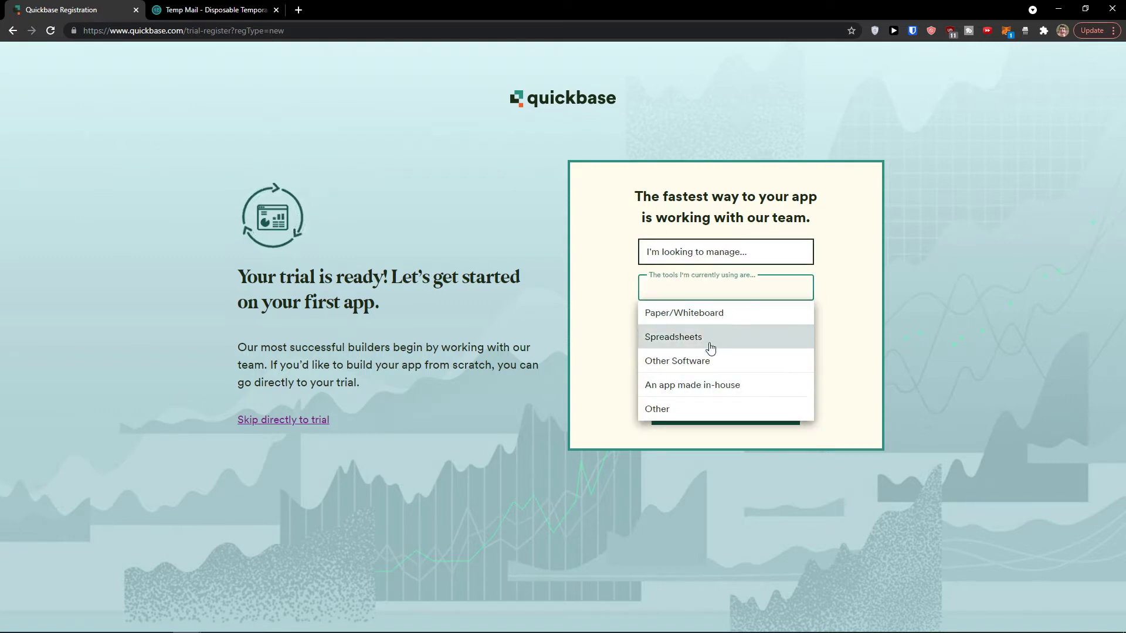
{"action": "left_click", "coordinate": [692, 409]}
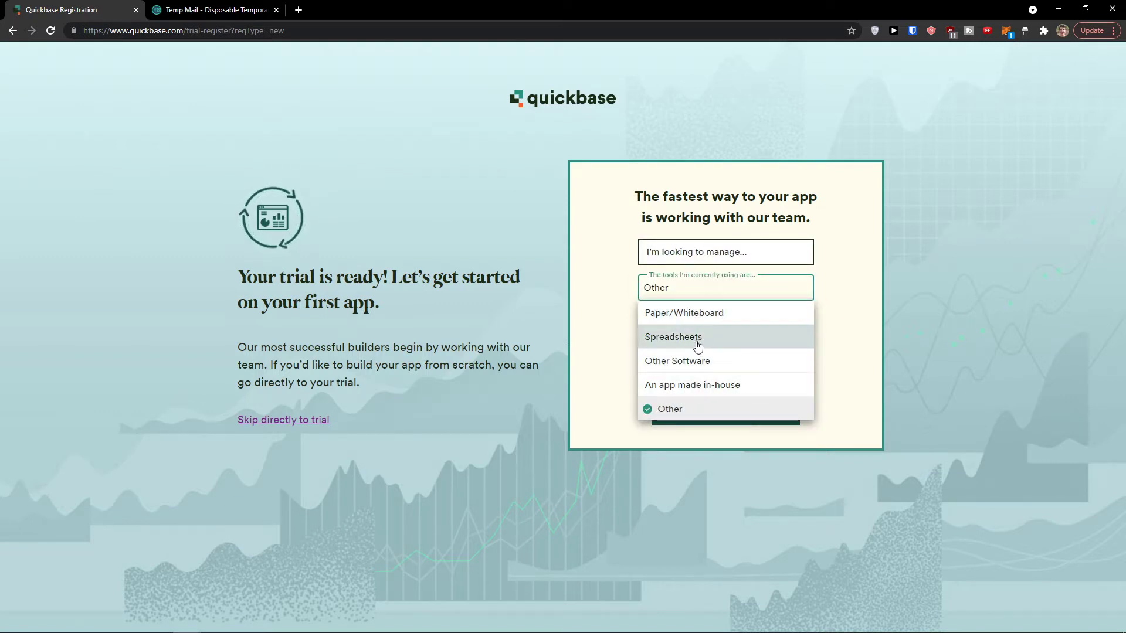
{"action": "left_click", "coordinate": [695, 338]}
{"action": "left_click", "coordinate": [832, 324]}
Step: Leave comments empty, submit the answers and skip straight to the trial
{"action": "left_click", "coordinate": [708, 329]}
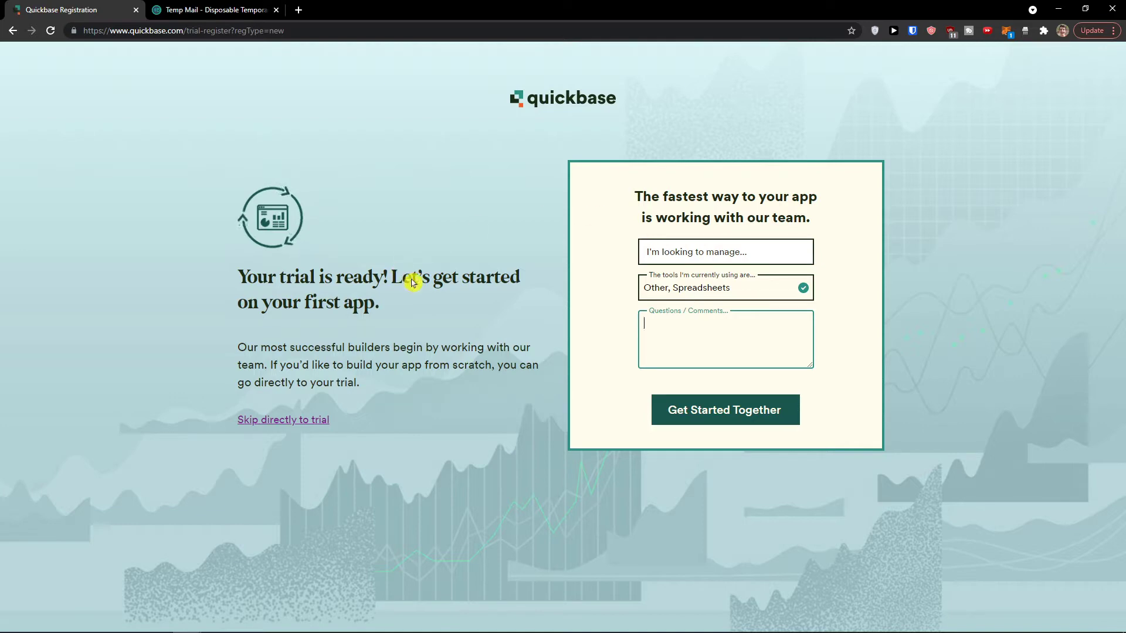
{"action": "left_click", "coordinate": [216, 424]}
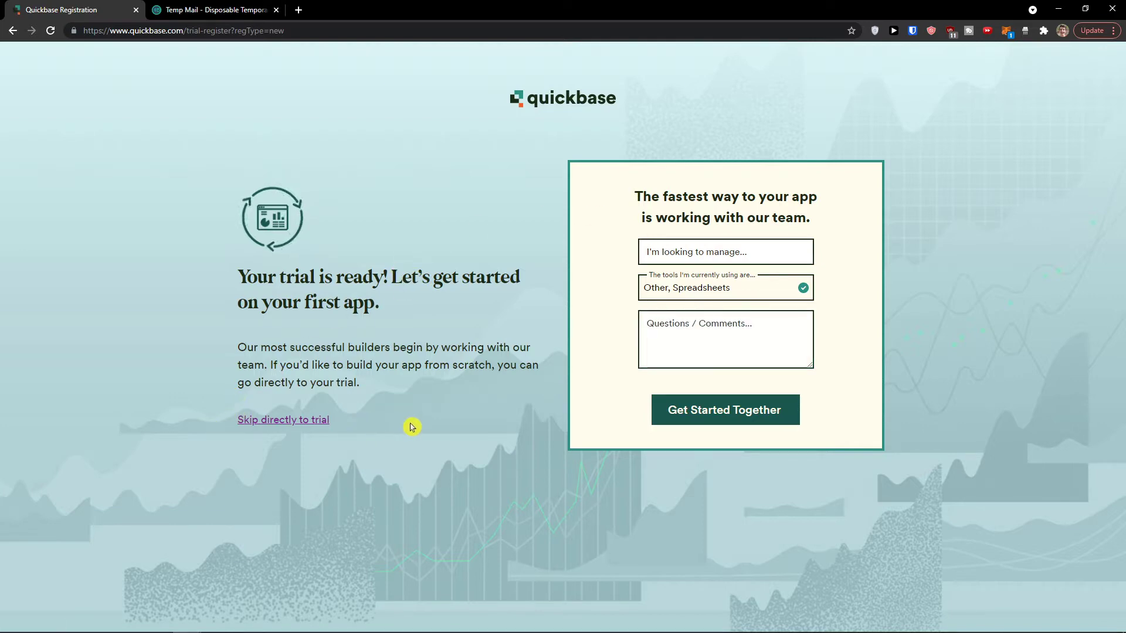
{"action": "left_click", "coordinate": [727, 416]}
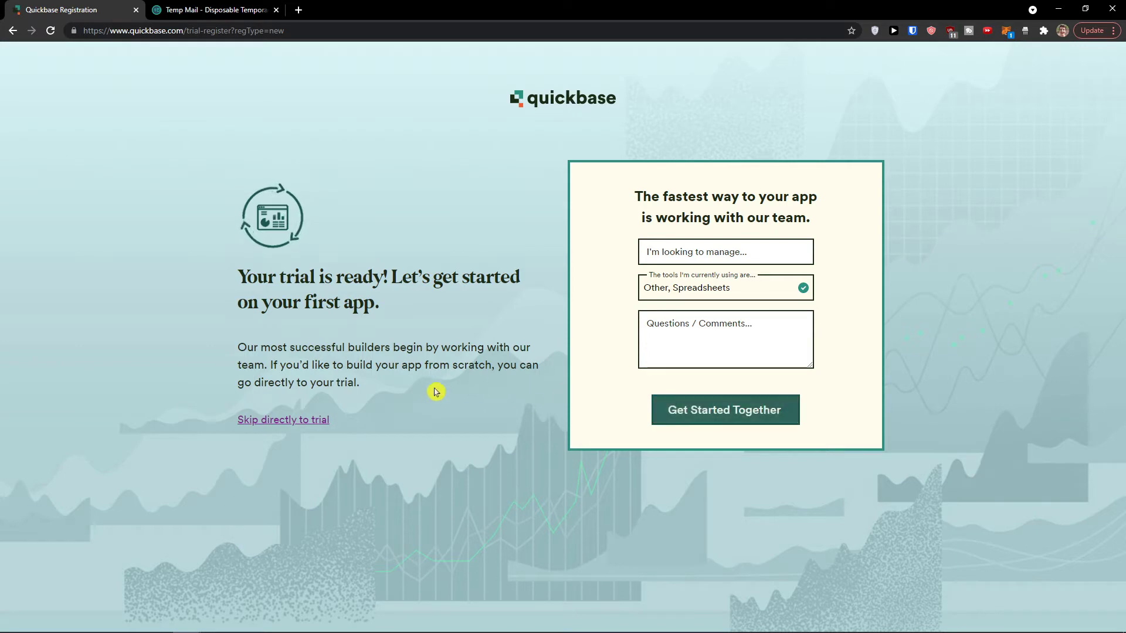
{"action": "left_click", "coordinate": [289, 420]}
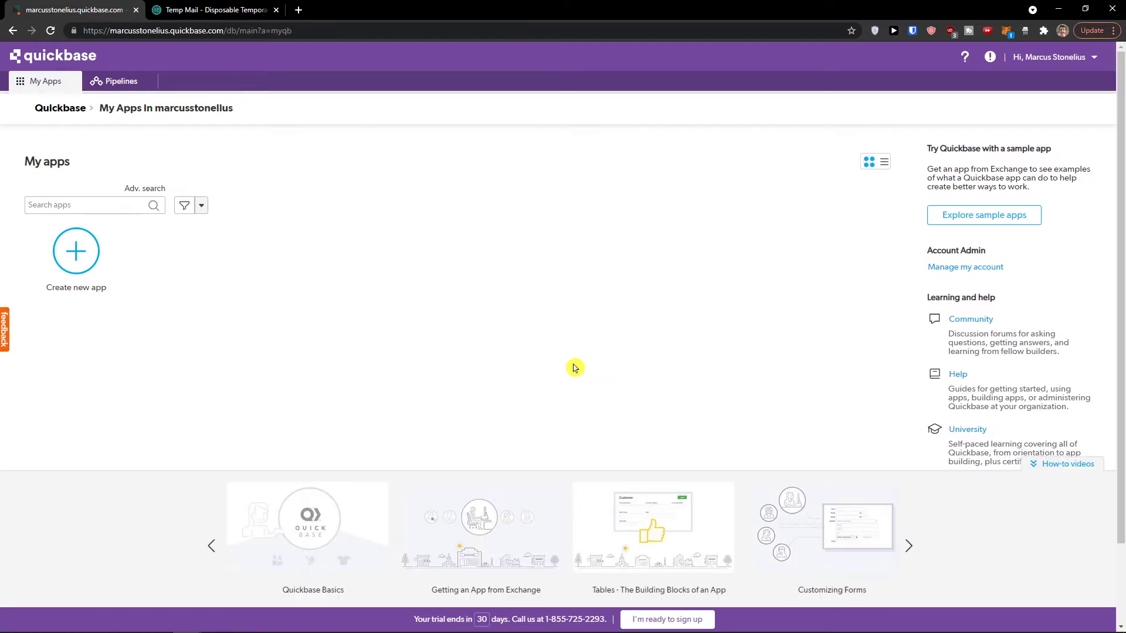
Step: Visit Pipelines, return to My Apps and bring up the Create new app options
{"action": "scroll", "coordinate": [574, 368], "scroll_direction": "down", "scroll_amount": 2}
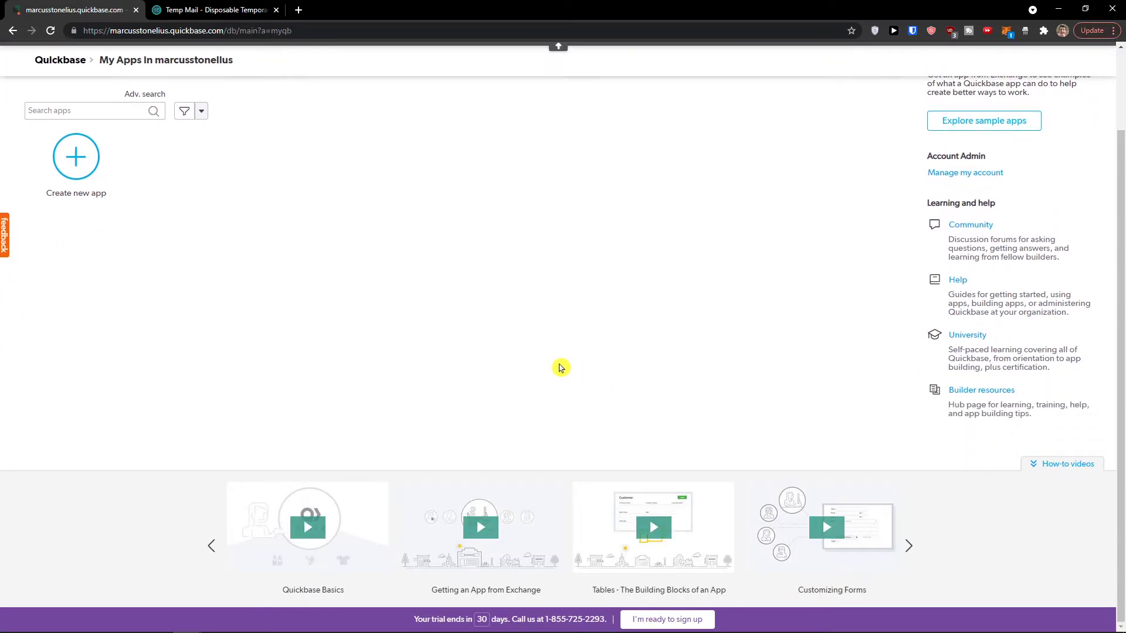
{"action": "scroll", "coordinate": [560, 367], "scroll_direction": "up", "scroll_amount": 2}
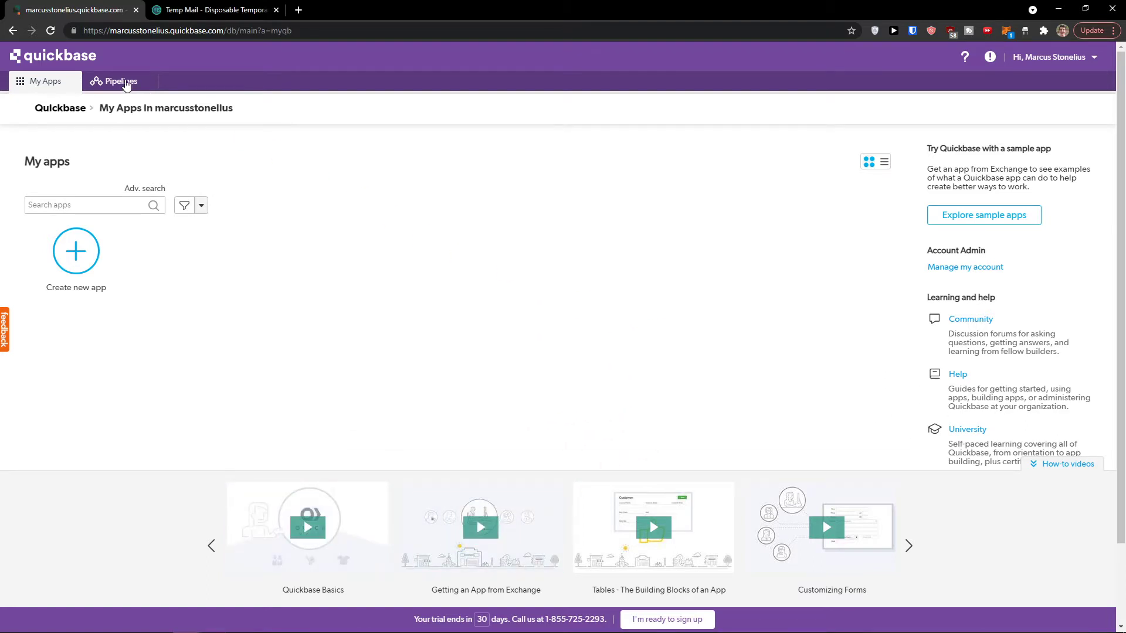
{"action": "left_click", "coordinate": [125, 82]}
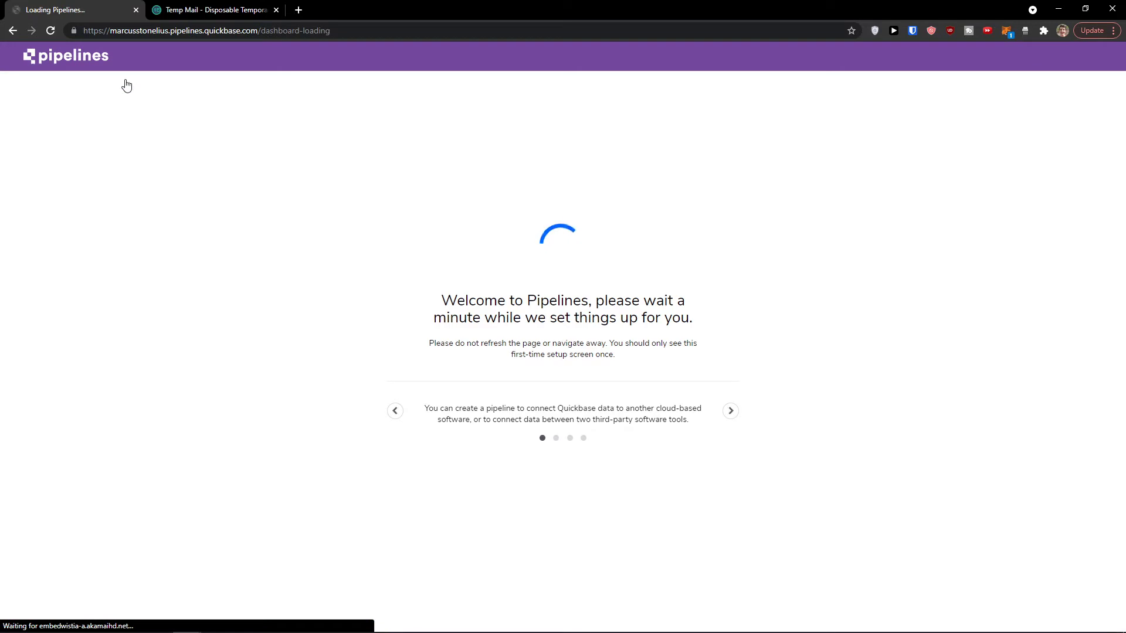
{"action": "left_click", "coordinate": [16, 31]}
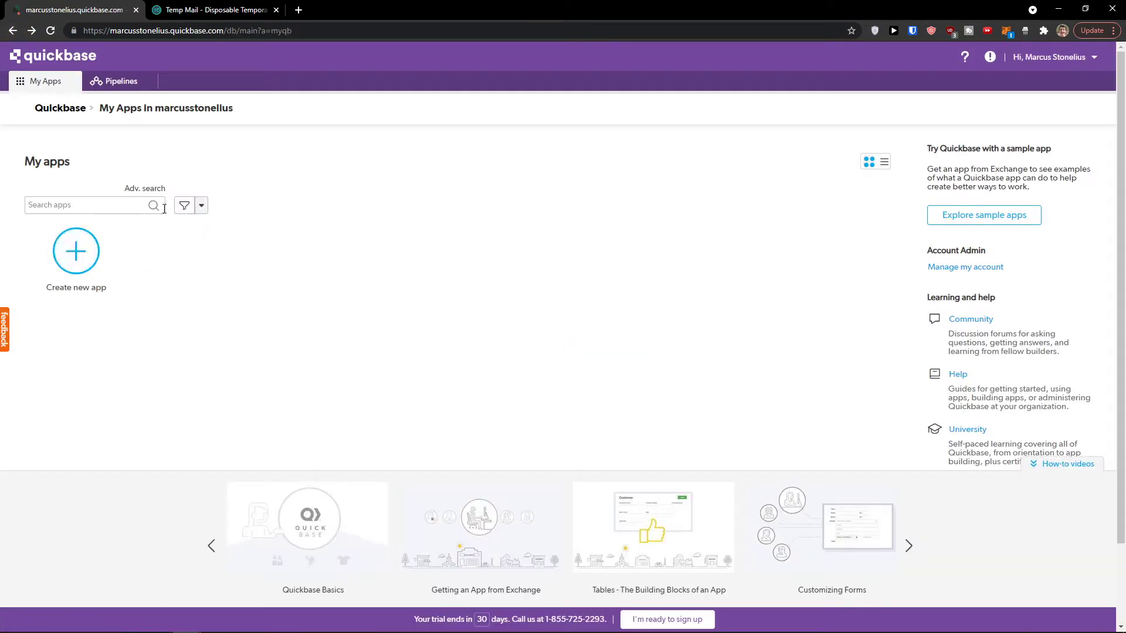
{"action": "left_click", "coordinate": [78, 260]}
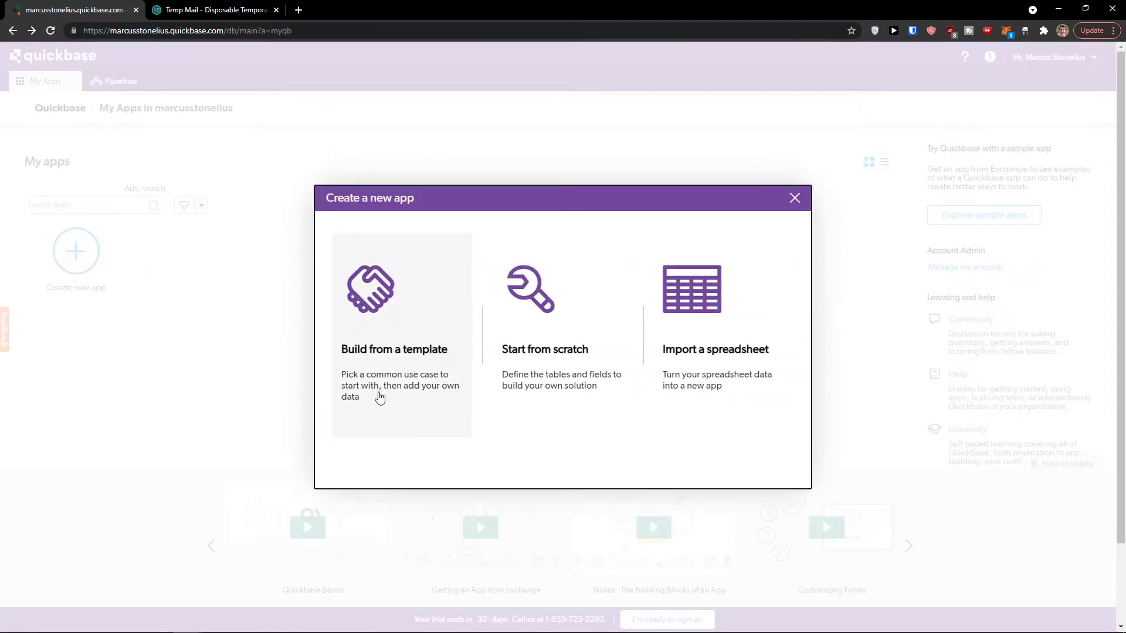
Step: Browse the template categories and build from the Market our organization template
{"action": "left_click", "coordinate": [357, 392]}
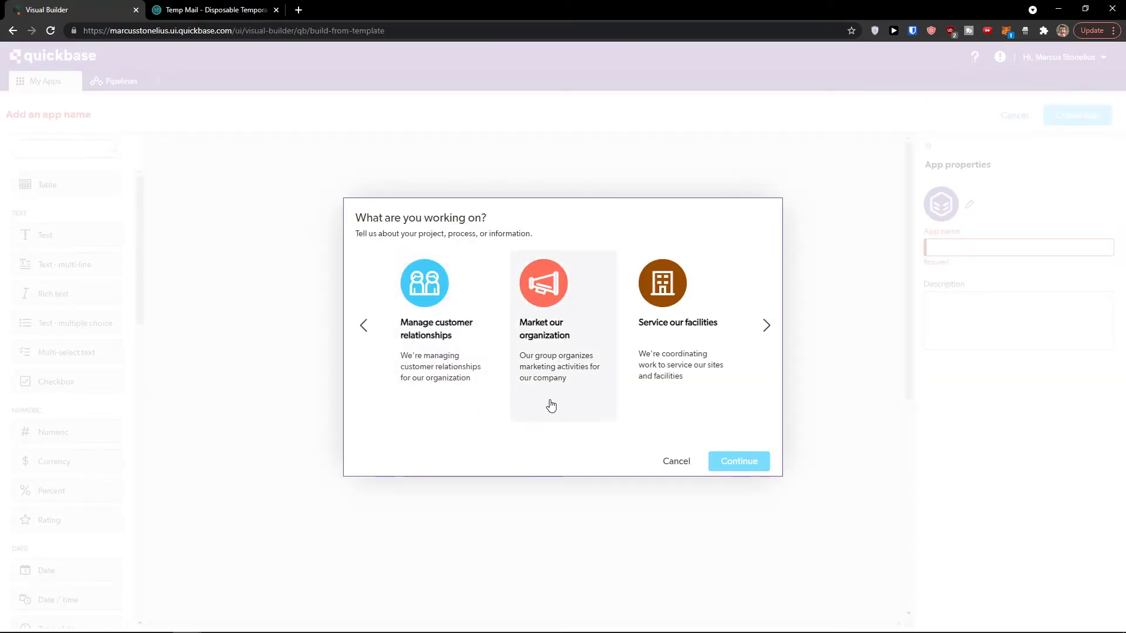
{"action": "left_click", "coordinate": [764, 325]}
{"action": "left_click", "coordinate": [764, 325]}
{"action": "left_click", "coordinate": [361, 324]}
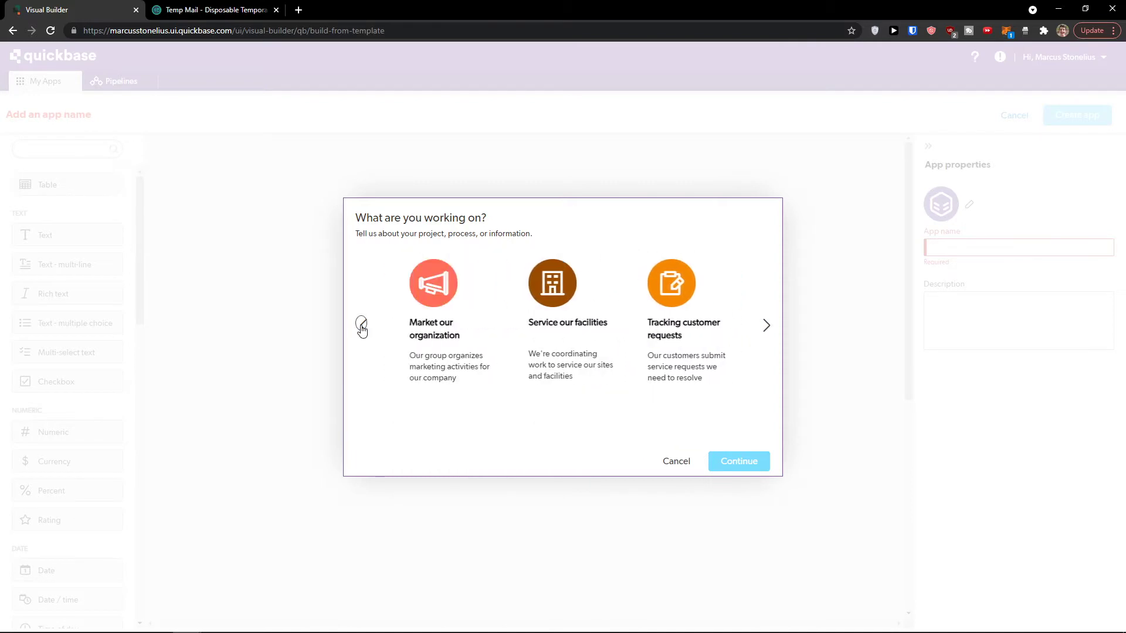
{"action": "left_click", "coordinate": [361, 325]}
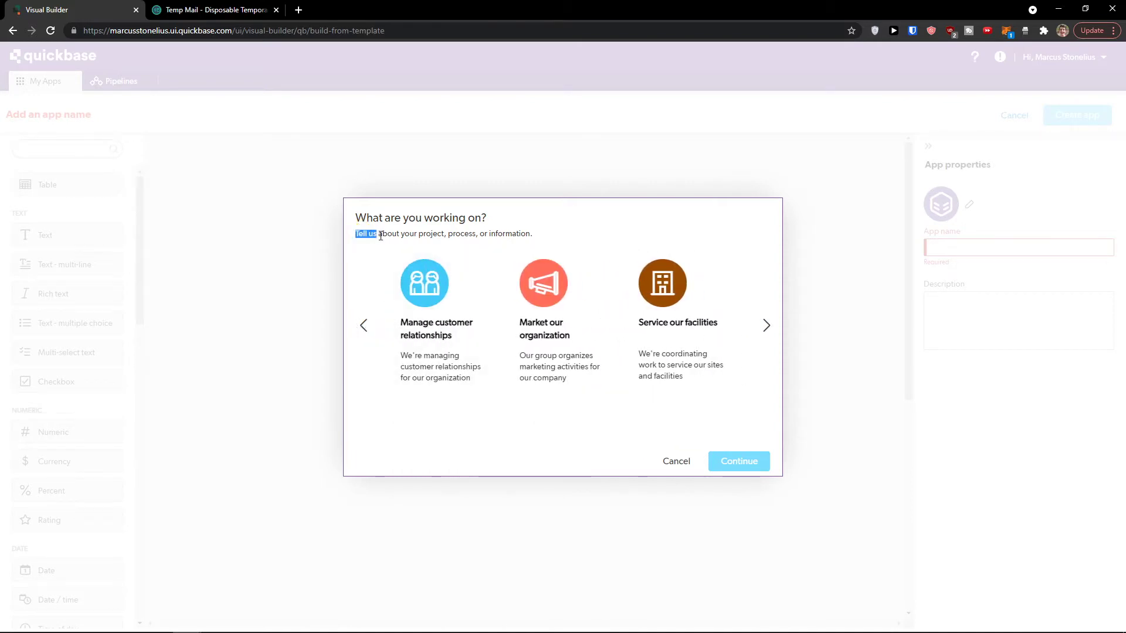
{"action": "left_click_drag", "start_coordinate": [380, 236], "coordinate": [567, 241]}
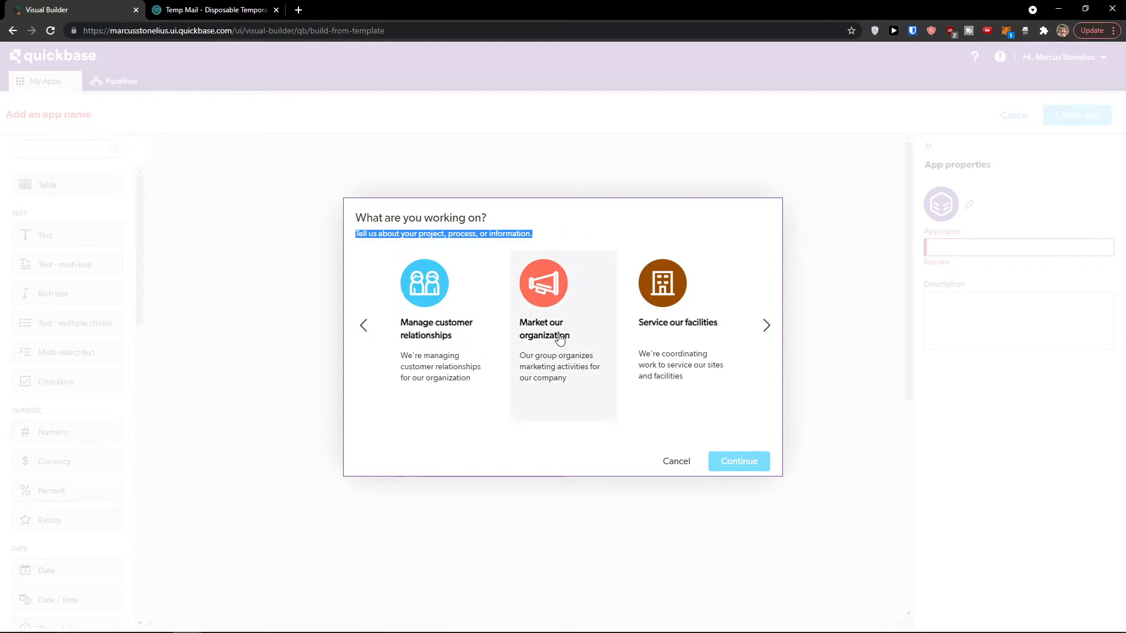
{"action": "left_click", "coordinate": [766, 326]}
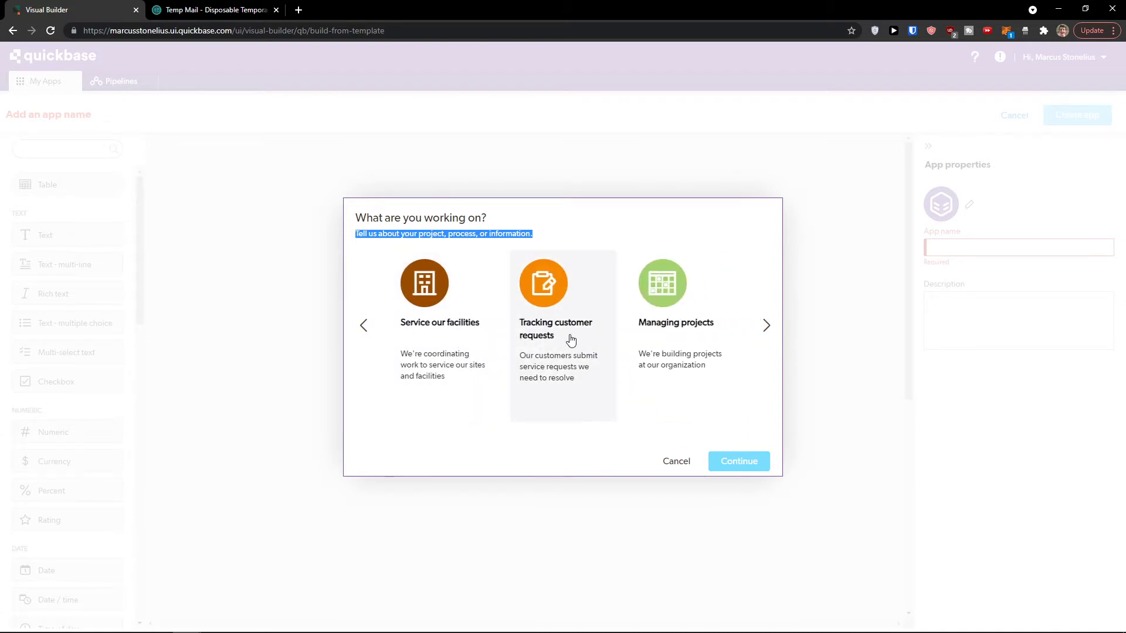
{"action": "left_click", "coordinate": [775, 332]}
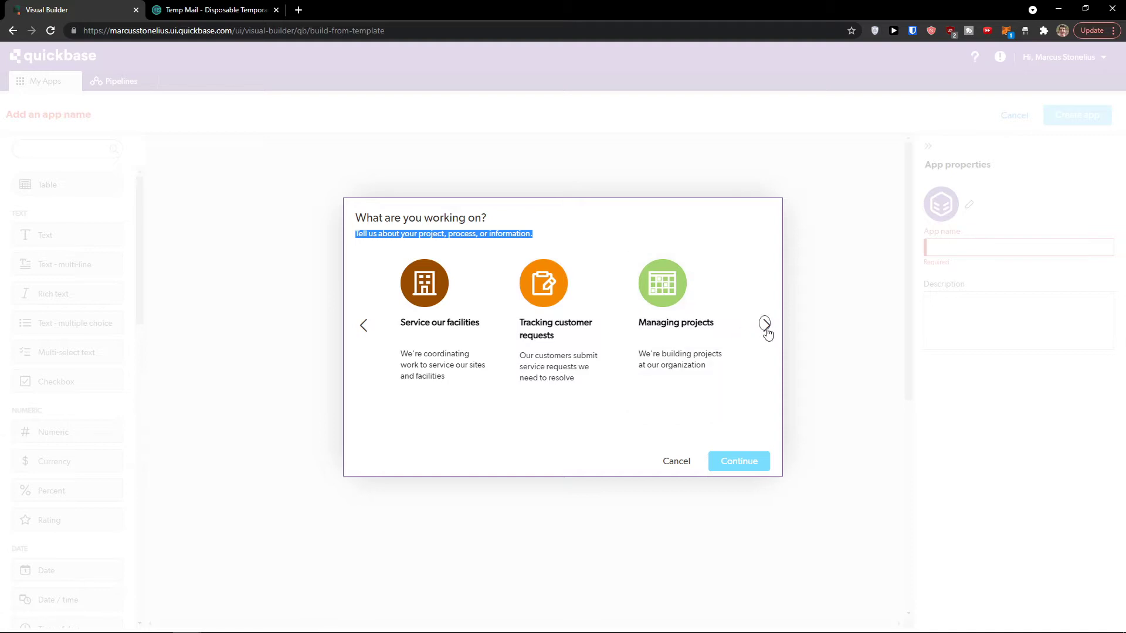
{"action": "left_click", "coordinate": [362, 326]}
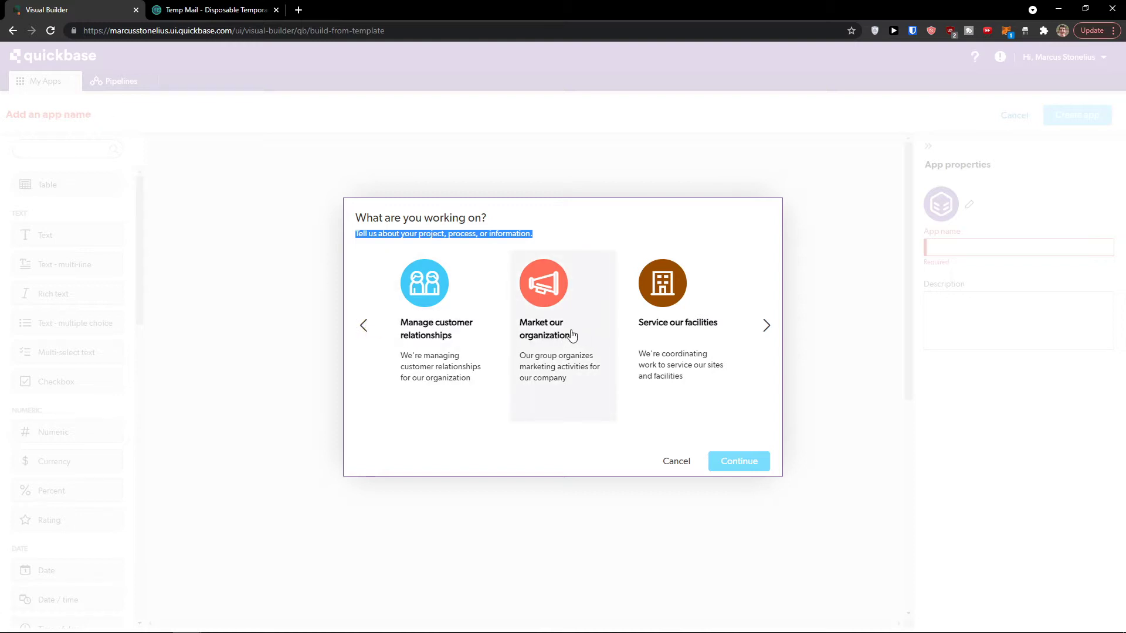
{"action": "left_click", "coordinate": [572, 336]}
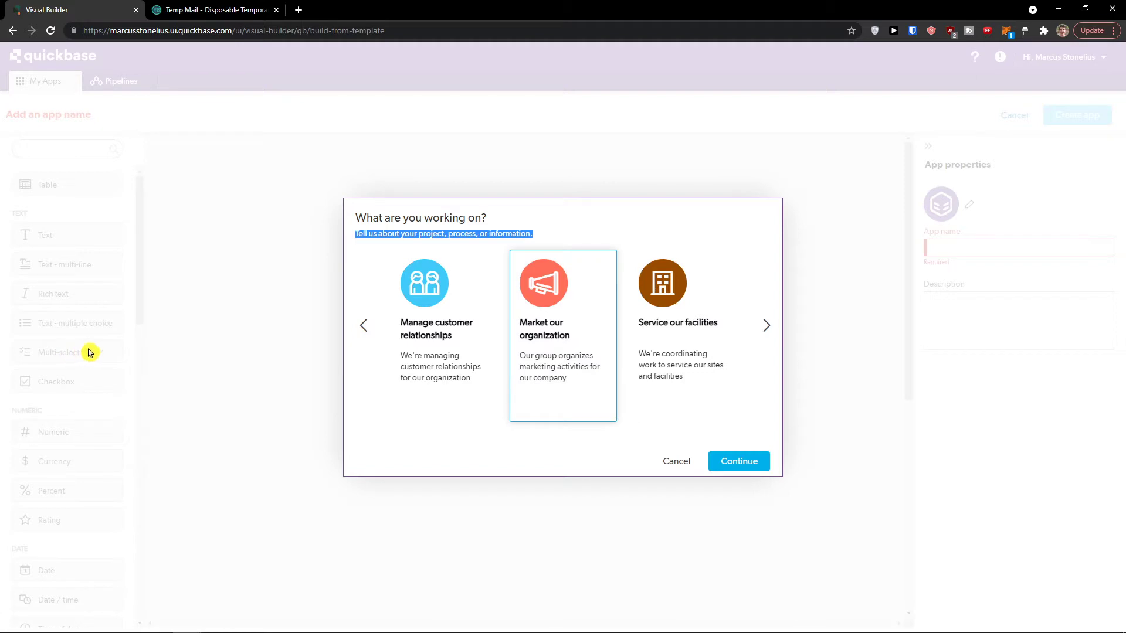
{"action": "left_click", "coordinate": [736, 461]}
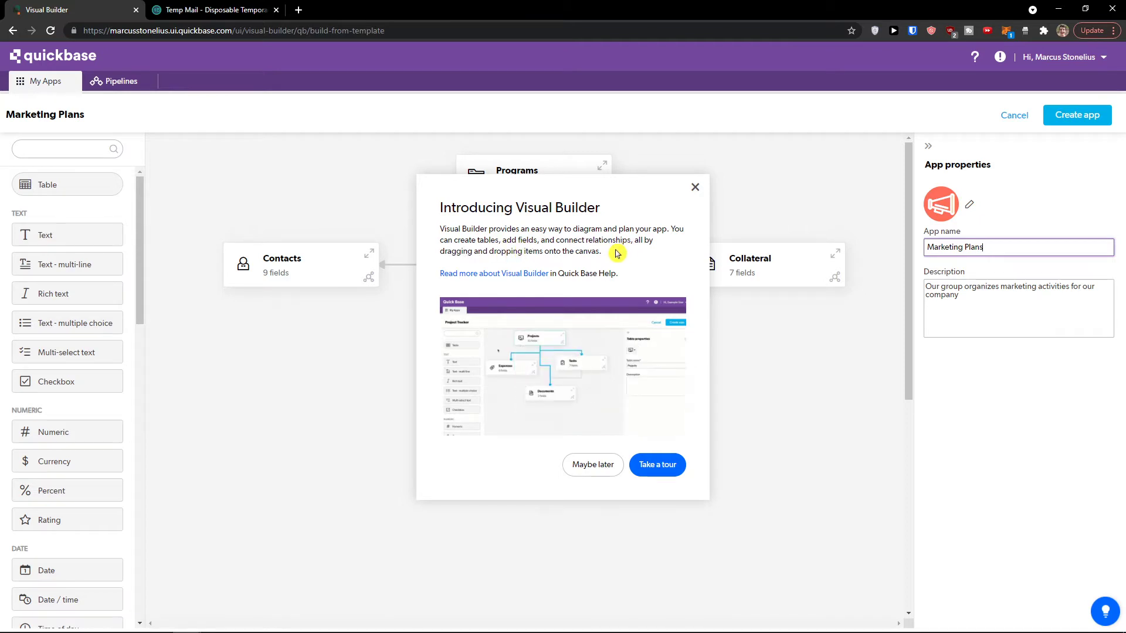
Step: Dismiss the Visual Builder intro with Maybe later and move the Activities table lower
{"action": "left_click_drag", "start_coordinate": [441, 252], "coordinate": [628, 258]}
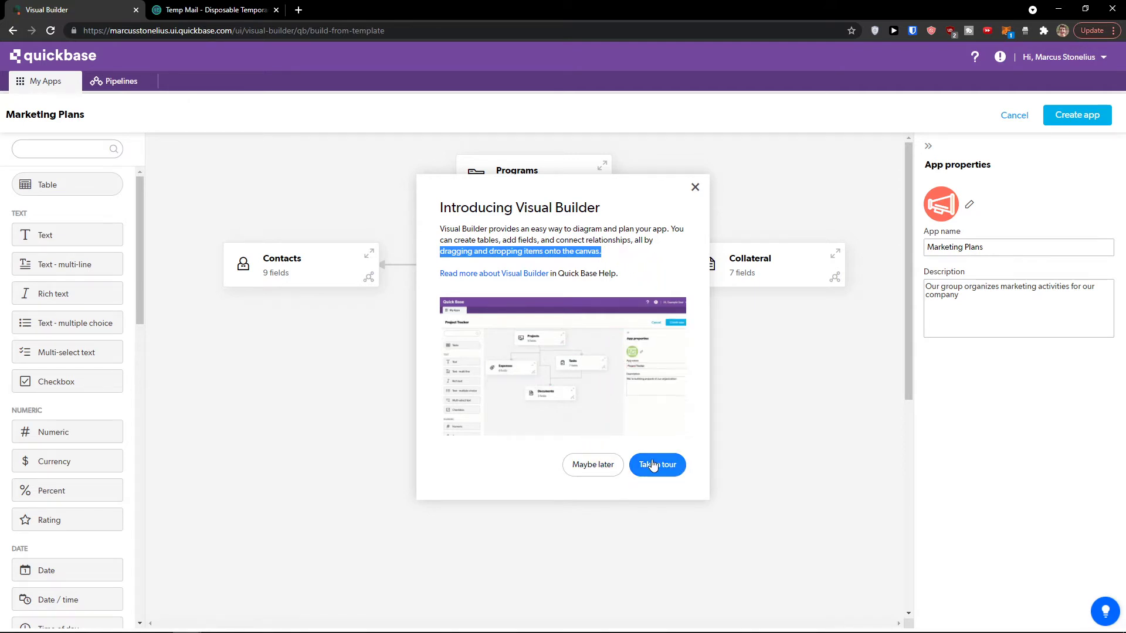
{"action": "left_click", "coordinate": [614, 472]}
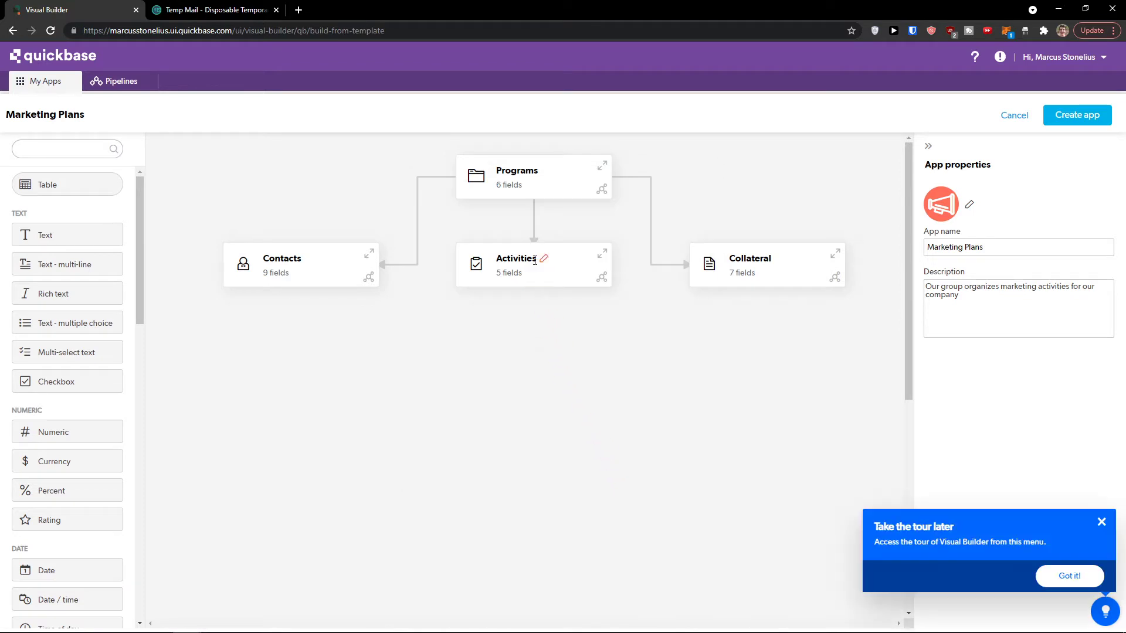
{"action": "left_click", "coordinate": [572, 275]}
{"action": "mouse_move", "coordinate": [573, 274]}
{"action": "left_mouse_down"}
{"action": "mouse_move", "coordinate": [578, 266]}
{"action": "mouse_move", "coordinate": [583, 317]}
{"action": "mouse_move", "coordinate": [593, 271]}
{"action": "mouse_move", "coordinate": [578, 297]}
{"action": "left_mouse_up"}
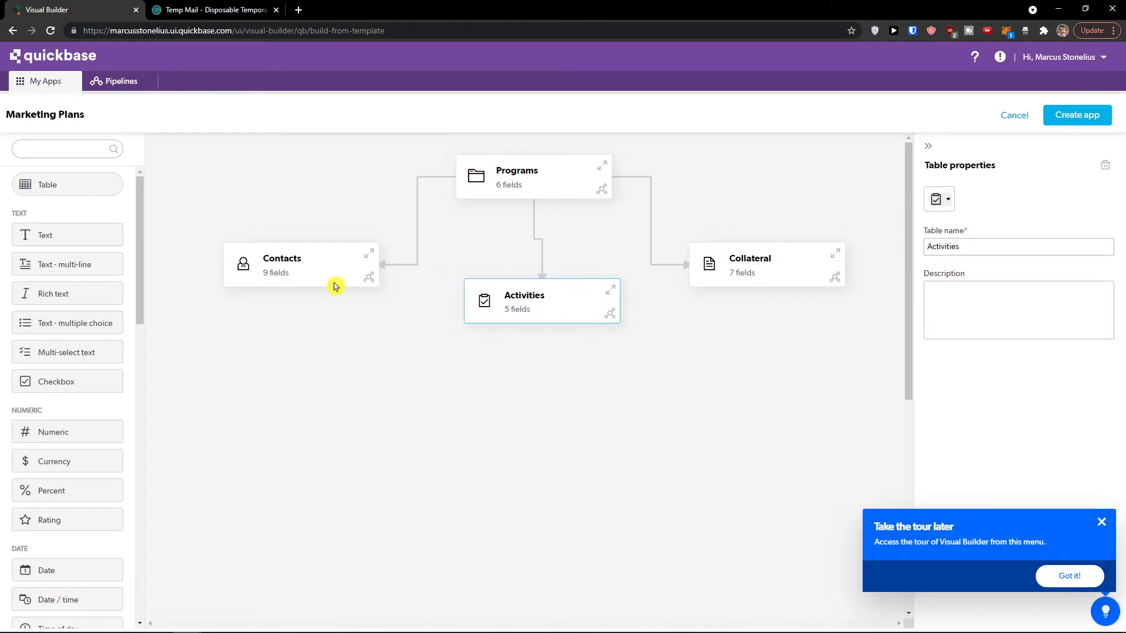
Step: Move the Contacts table down and left, then view and collapse its fields
{"action": "left_click_drag", "start_coordinate": [334, 284], "coordinate": [313, 311]}
{"action": "left_click", "coordinate": [255, 291]}
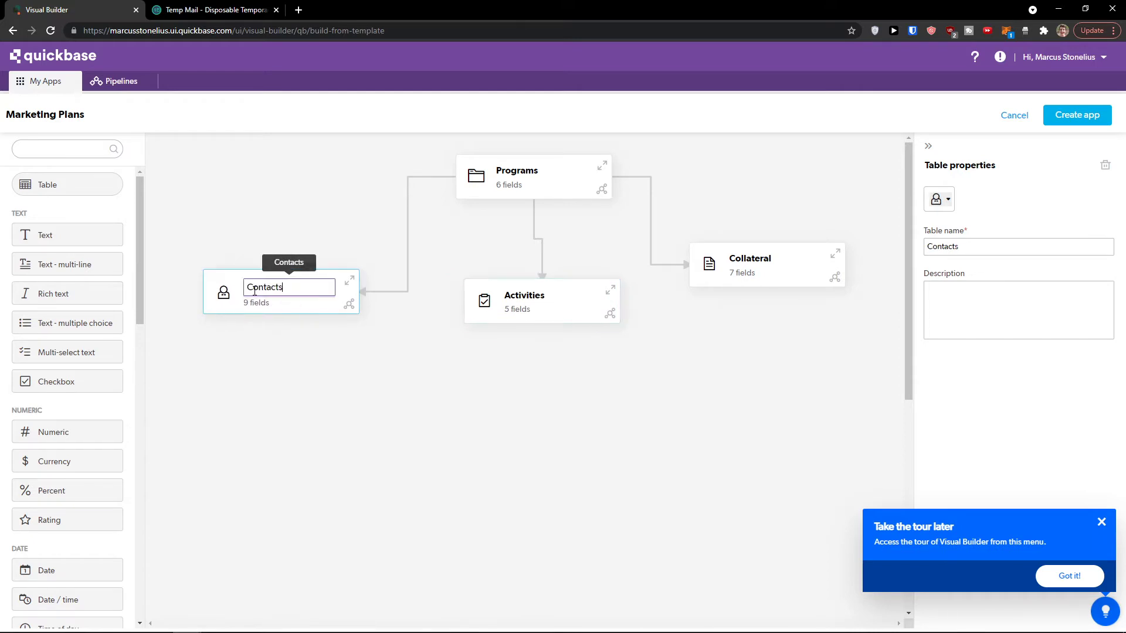
{"action": "left_click", "coordinate": [267, 332]}
{"action": "left_click", "coordinate": [222, 292]}
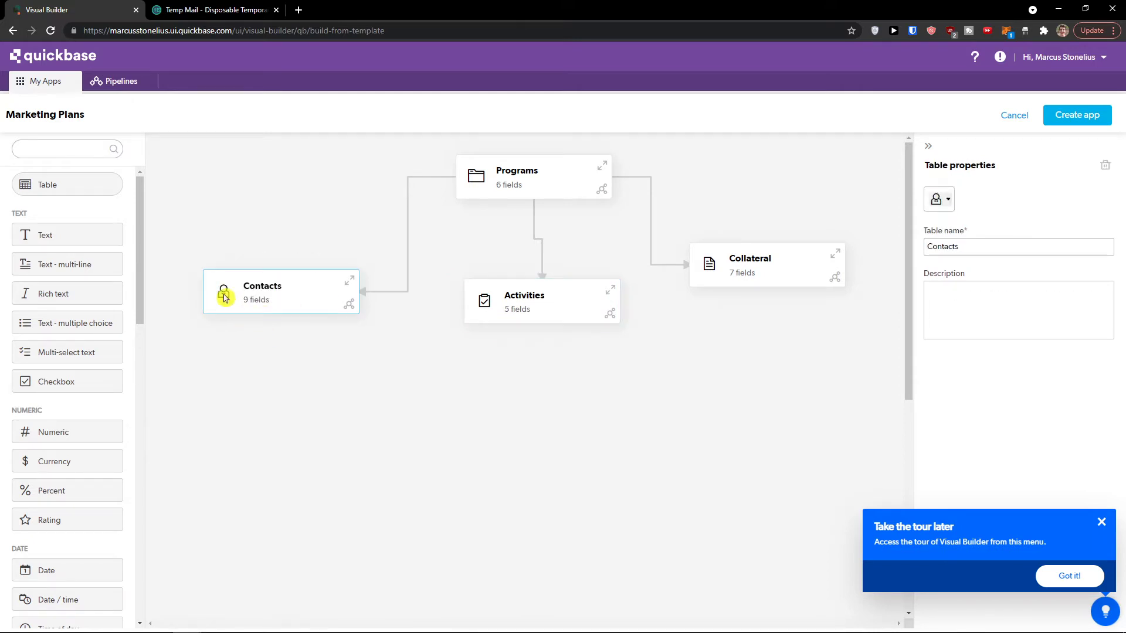
{"action": "left_click", "coordinate": [350, 285]}
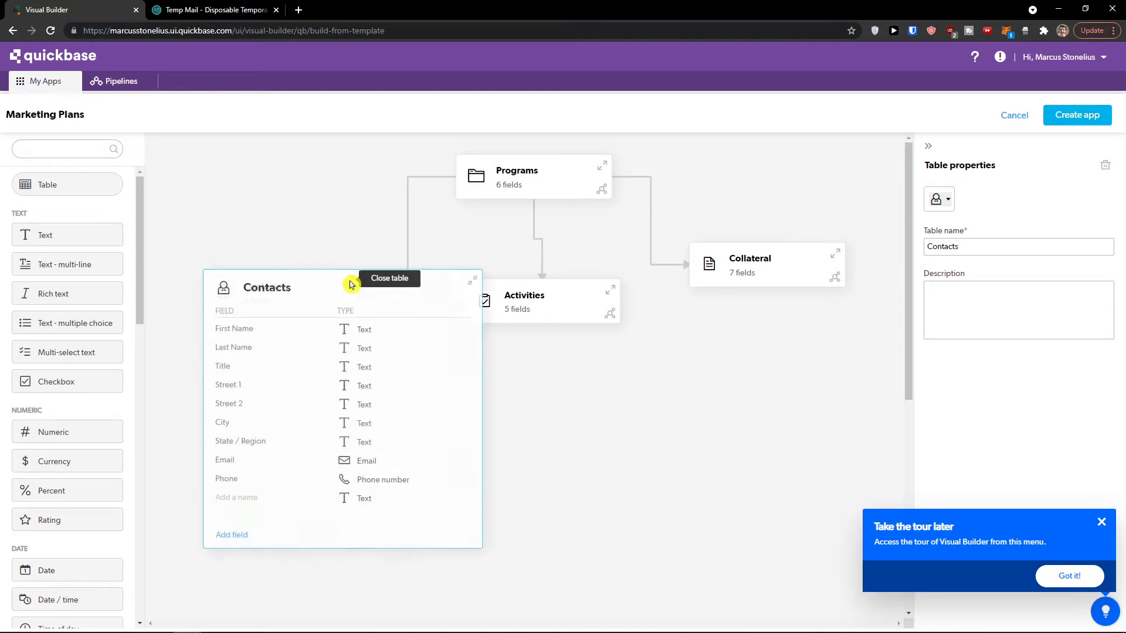
{"action": "left_click", "coordinate": [469, 288]}
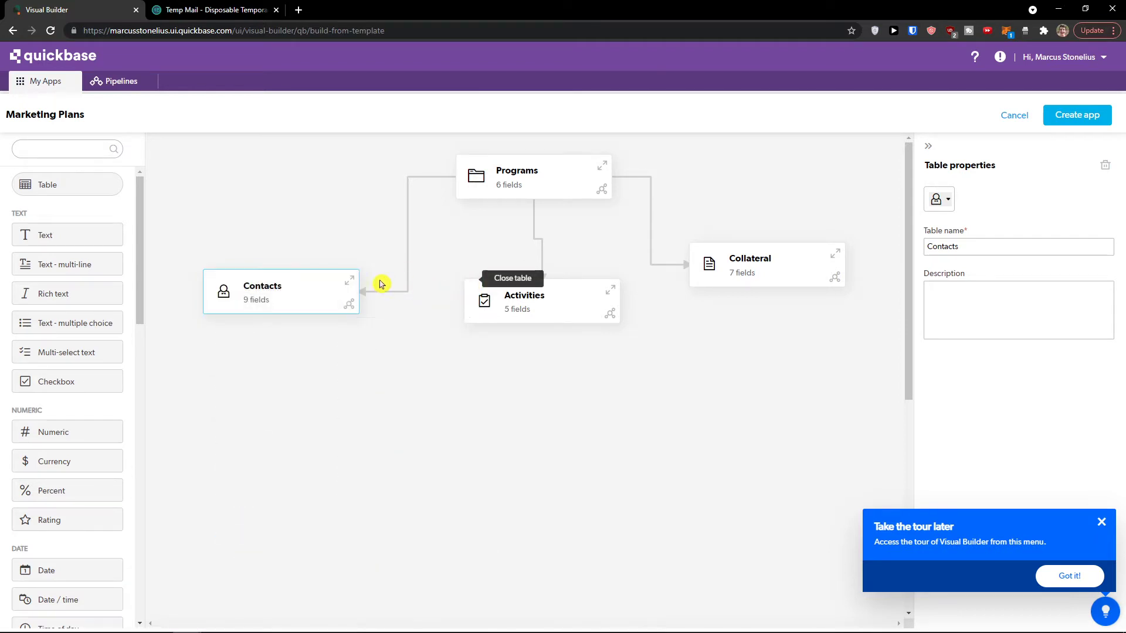
Step: Review the Activities and Programs fields, dismiss the tour reminder, and add an empty table
{"action": "left_click", "coordinate": [610, 291]}
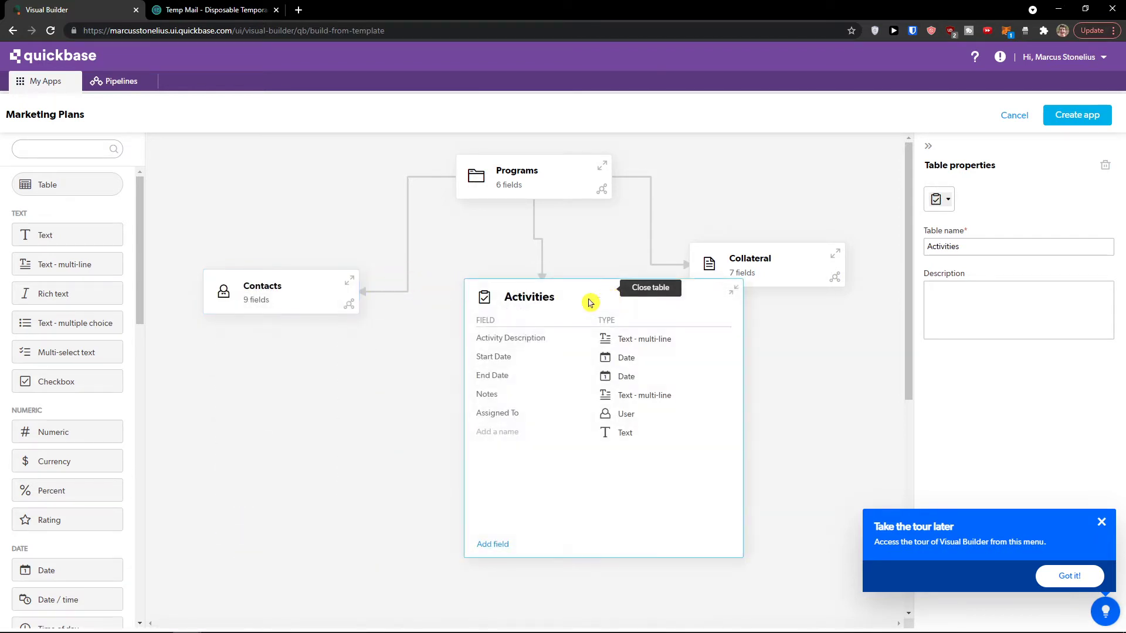
{"action": "left_click", "coordinate": [733, 291]}
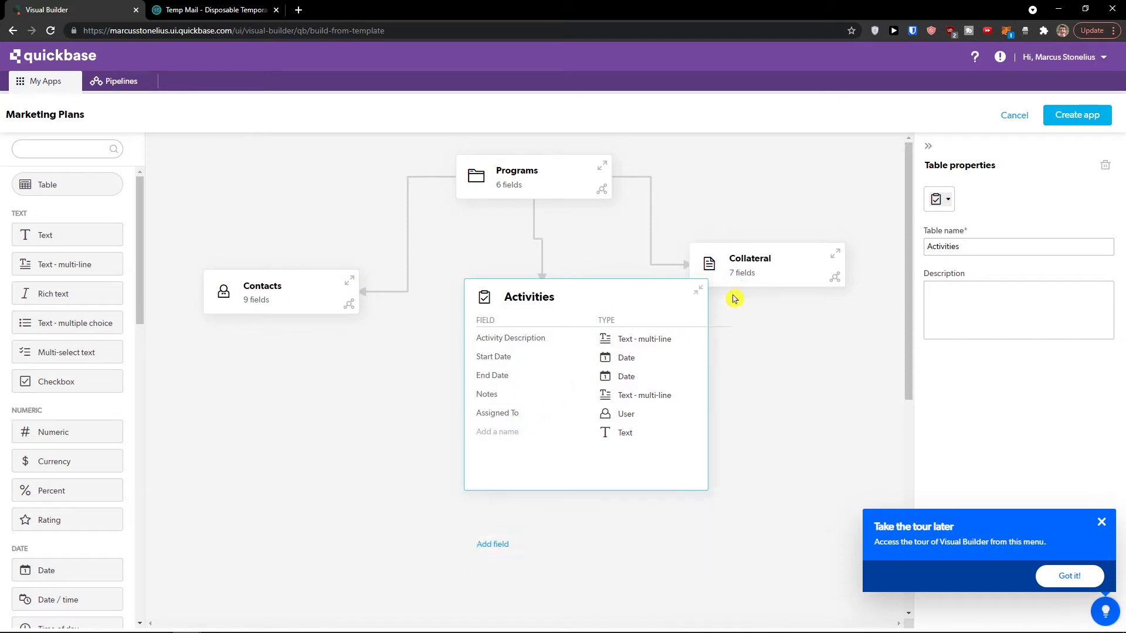
{"action": "left_click", "coordinate": [606, 168]}
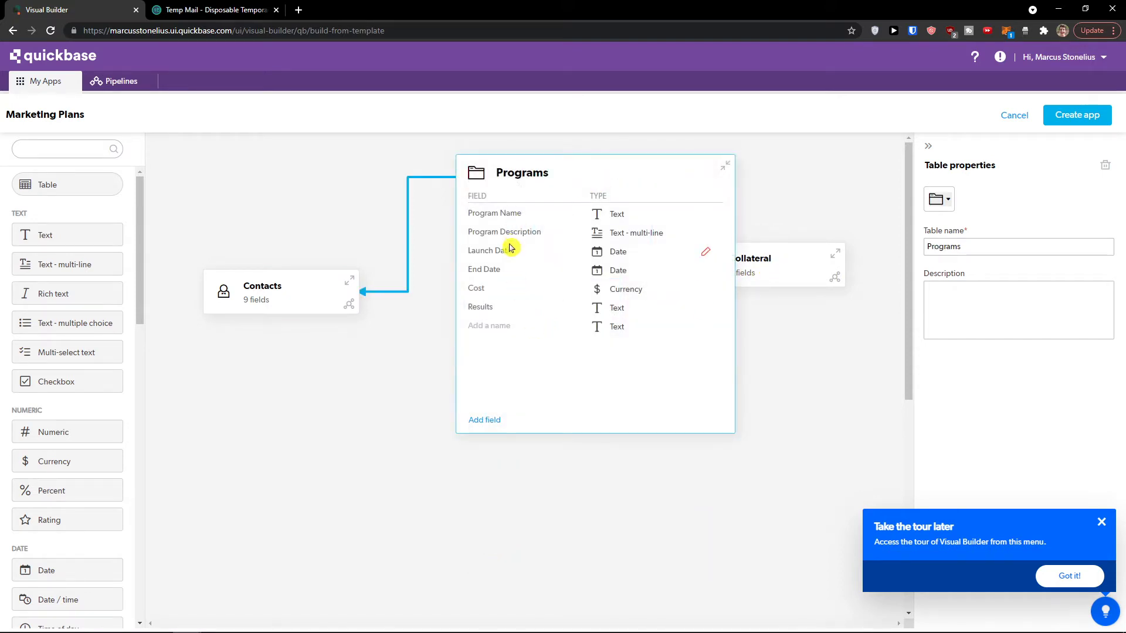
{"action": "left_click", "coordinate": [725, 166]}
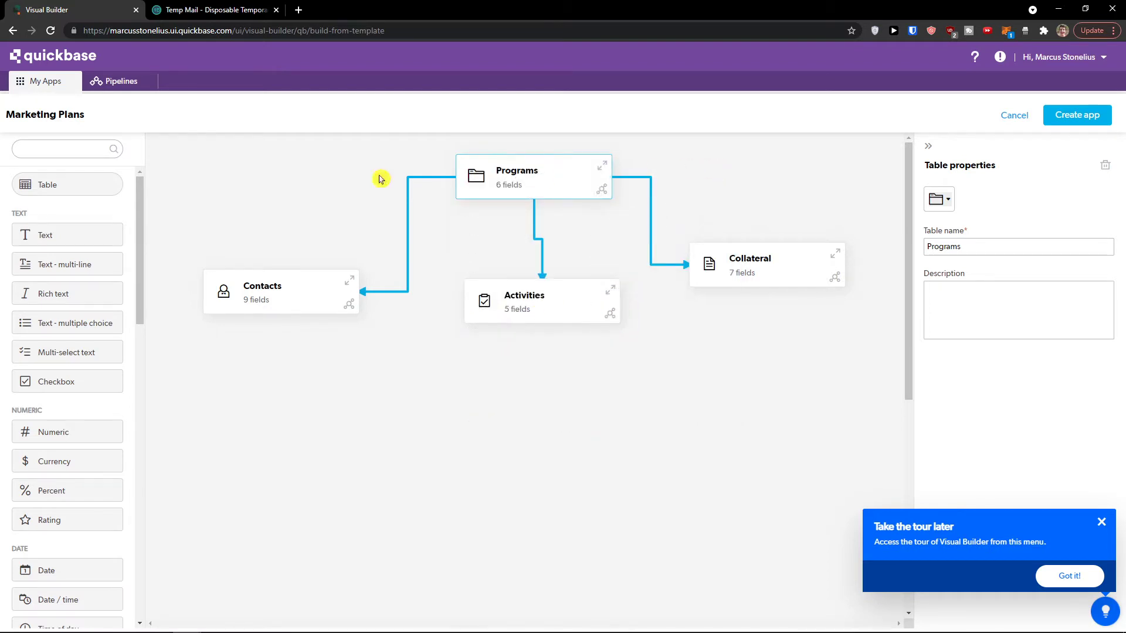
{"action": "left_click", "coordinate": [1101, 521]}
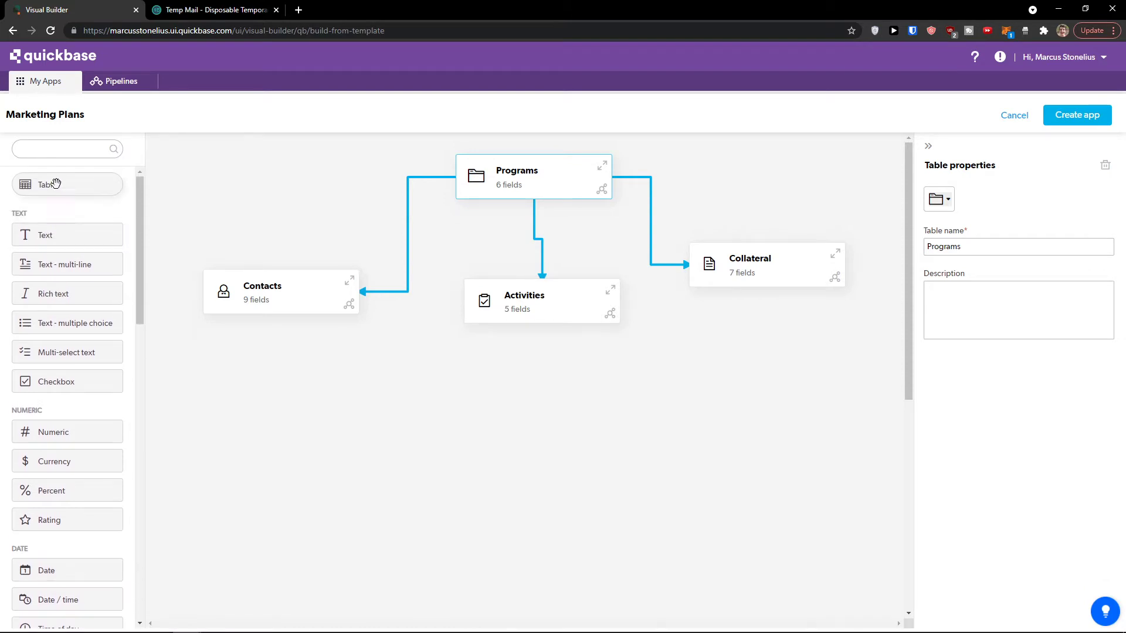
{"action": "left_click_drag", "start_coordinate": [52, 184], "coordinate": [354, 404]}
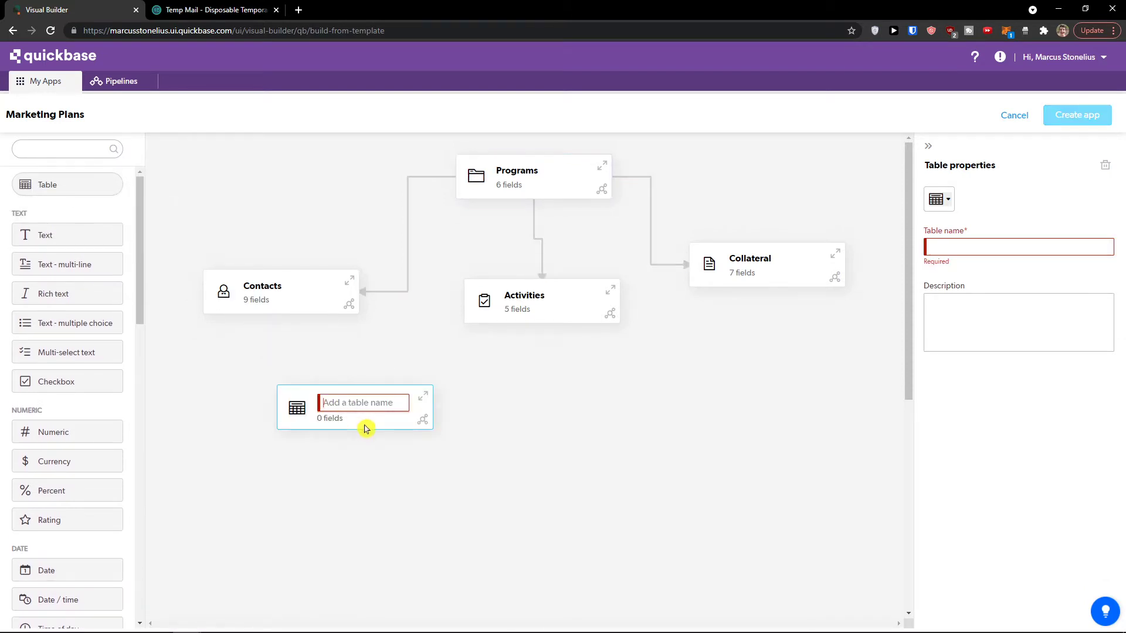
Step: Name the new table 'This is table' and place it under Contacts
{"action": "left_click", "coordinate": [360, 402]}
{"action": "type", "text": "This is table"}
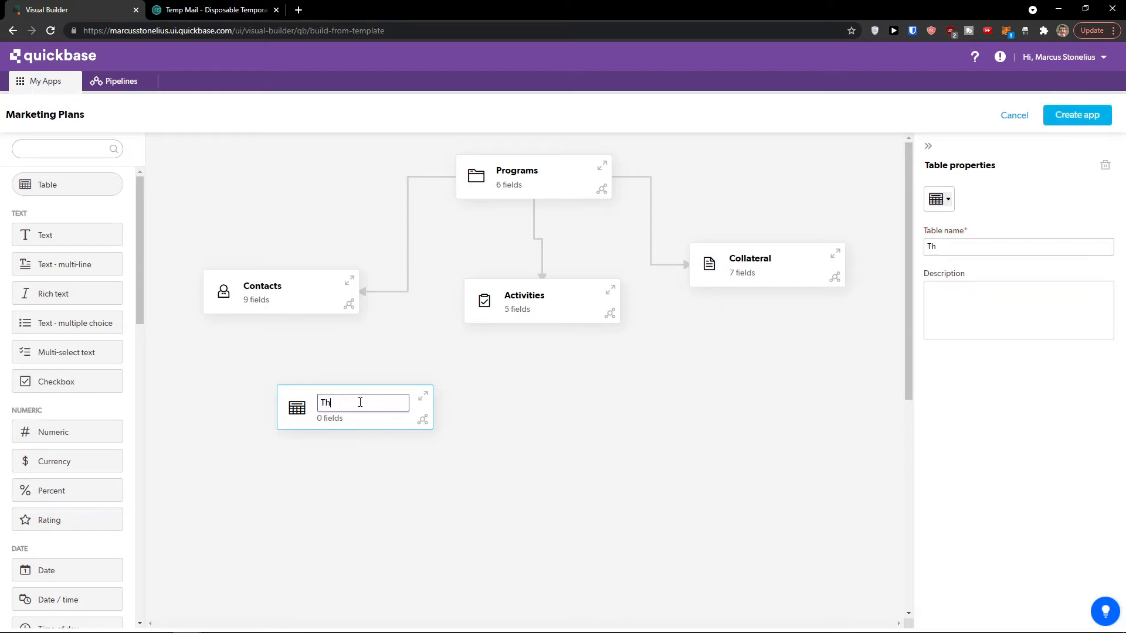
{"action": "left_click", "coordinate": [422, 398]}
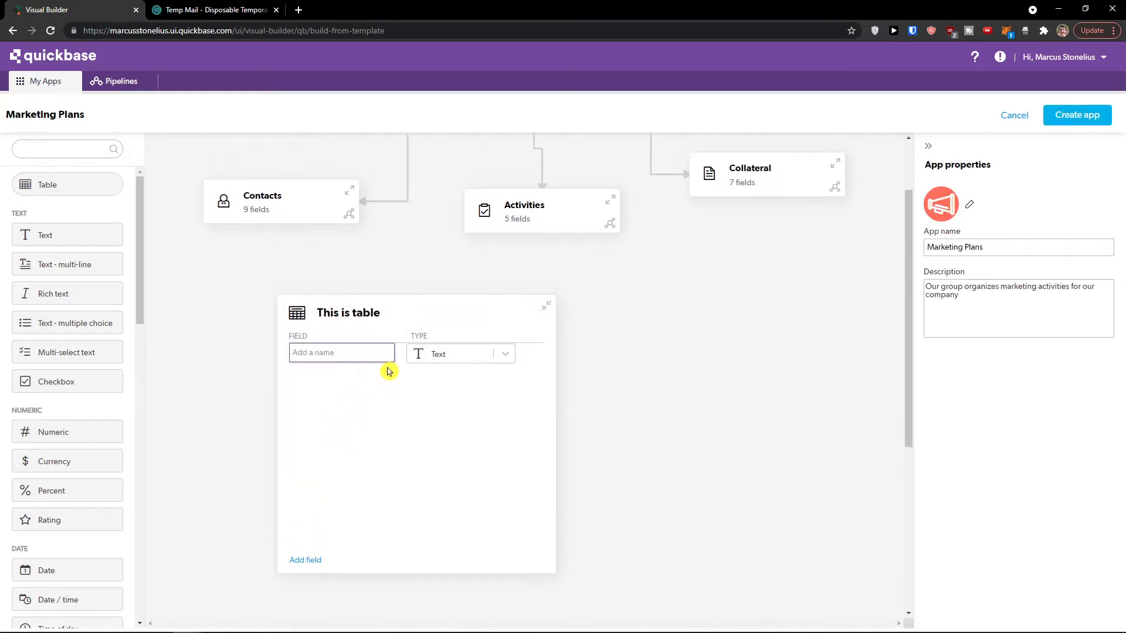
{"action": "left_click", "coordinate": [545, 307]}
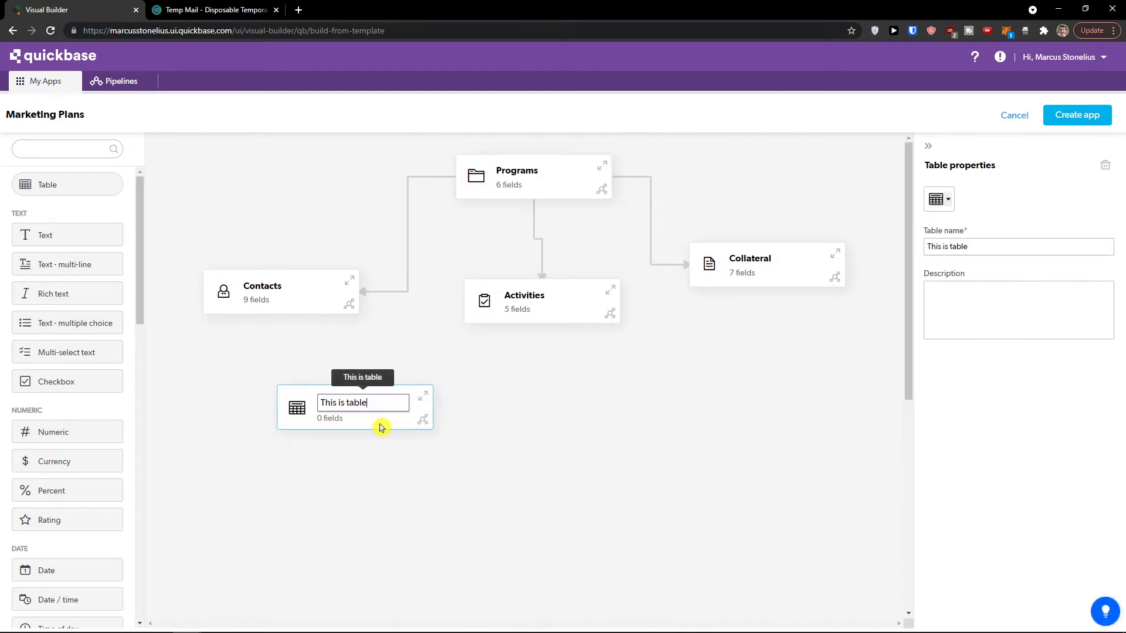
{"action": "left_click_drag", "start_coordinate": [376, 426], "coordinate": [299, 393]}
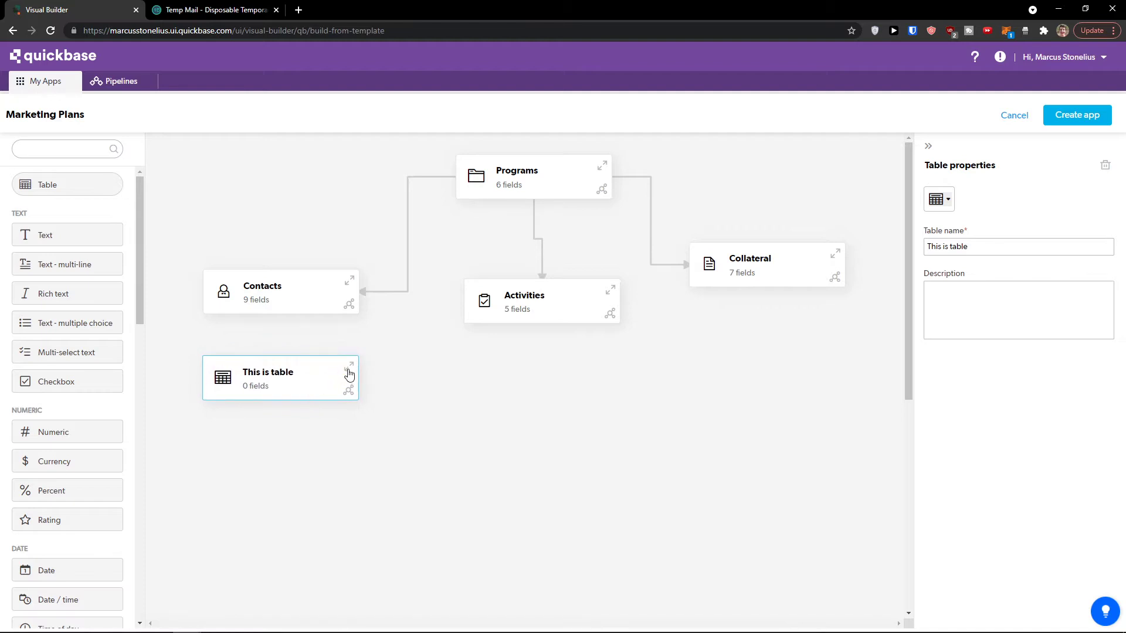
{"action": "left_click", "coordinate": [349, 370]}
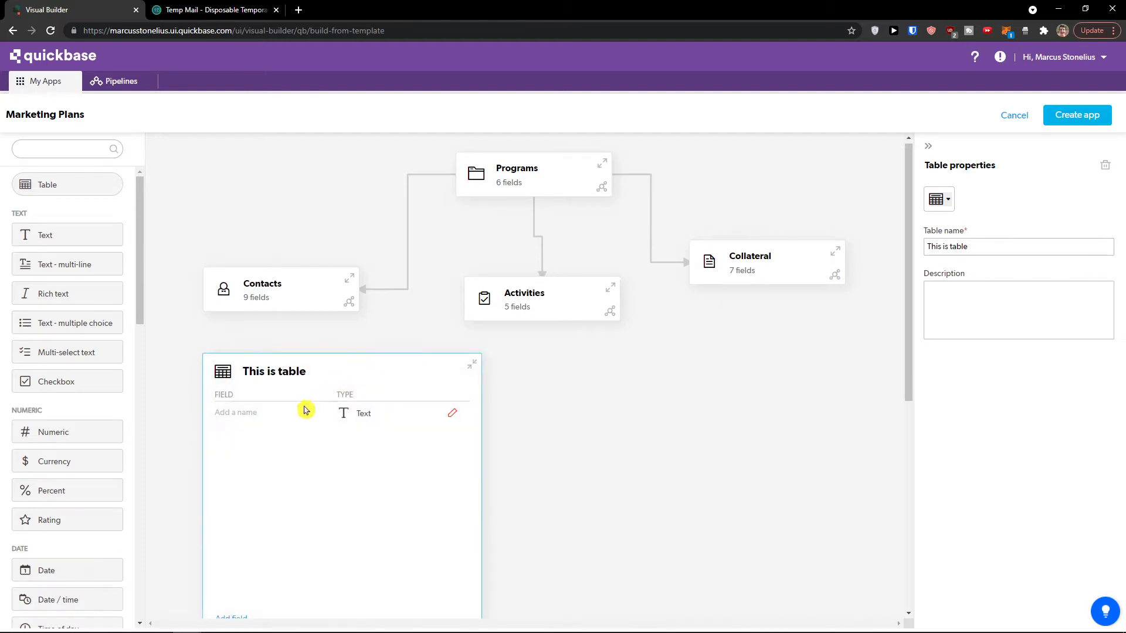
Step: Expand the Programs table to check its fields, then collapse it
{"action": "left_click", "coordinate": [572, 177]}
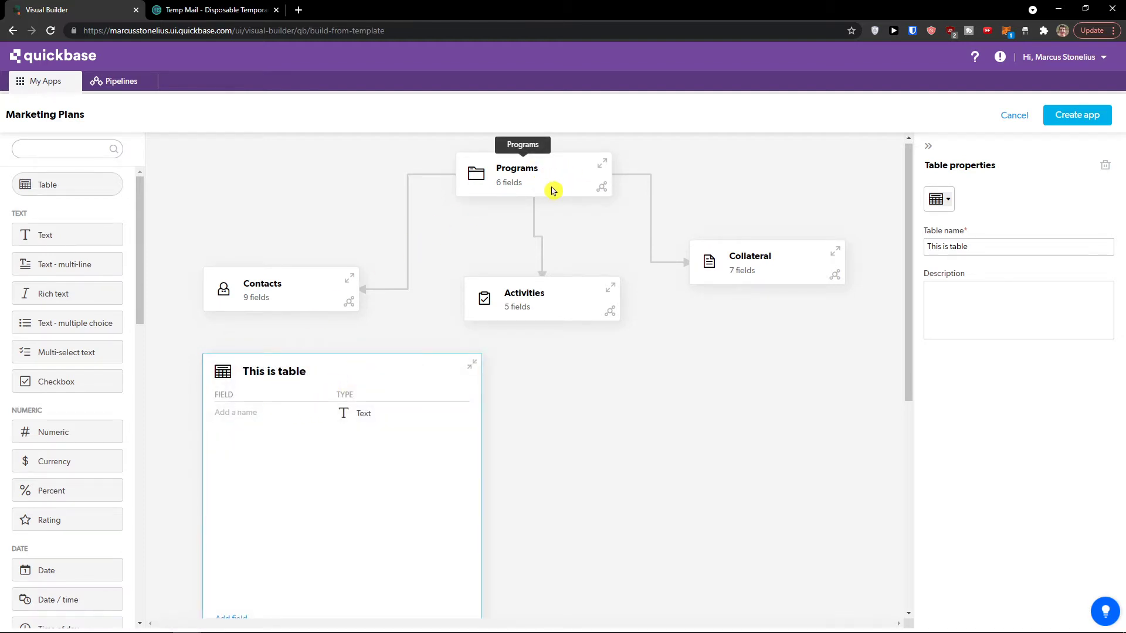
{"action": "left_click", "coordinate": [601, 166]}
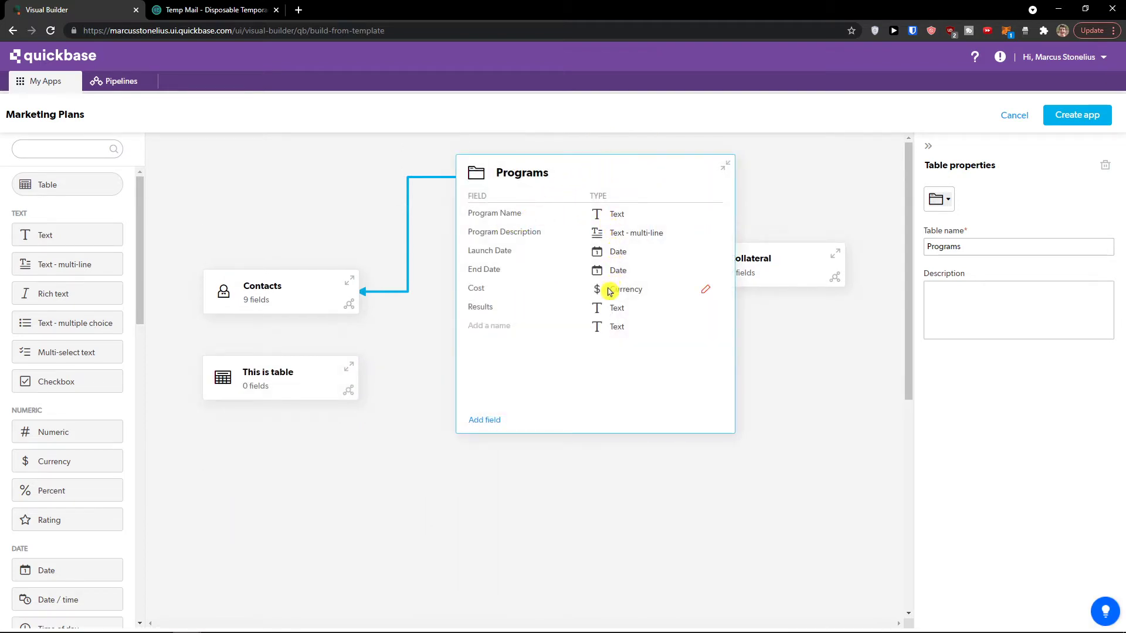
{"action": "left_click", "coordinate": [419, 388]}
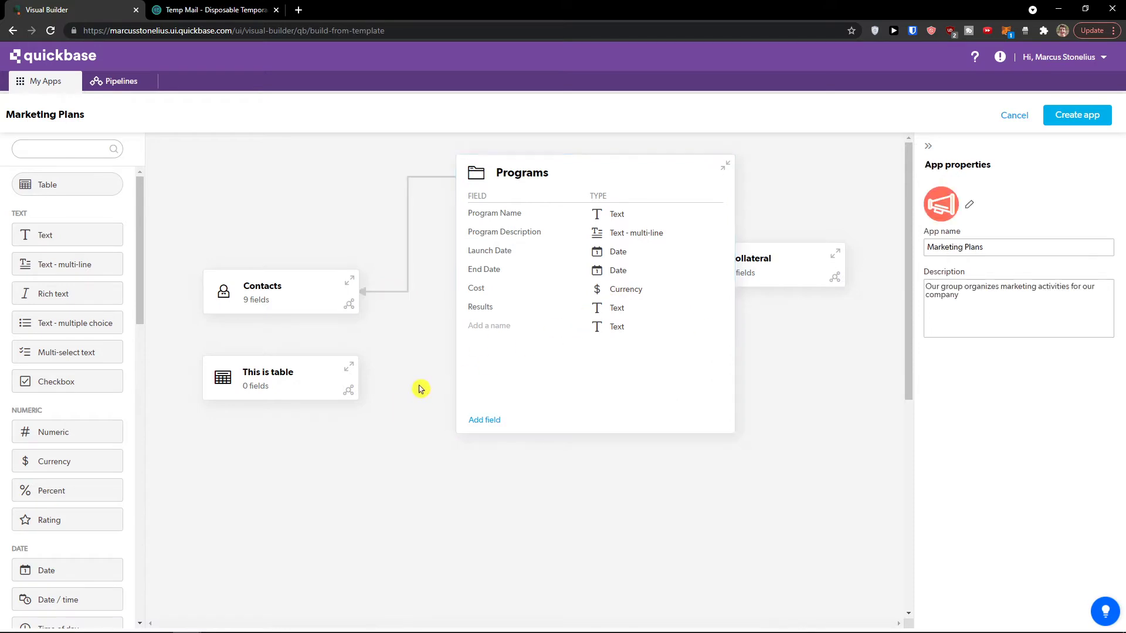
{"action": "left_click", "coordinate": [726, 165]}
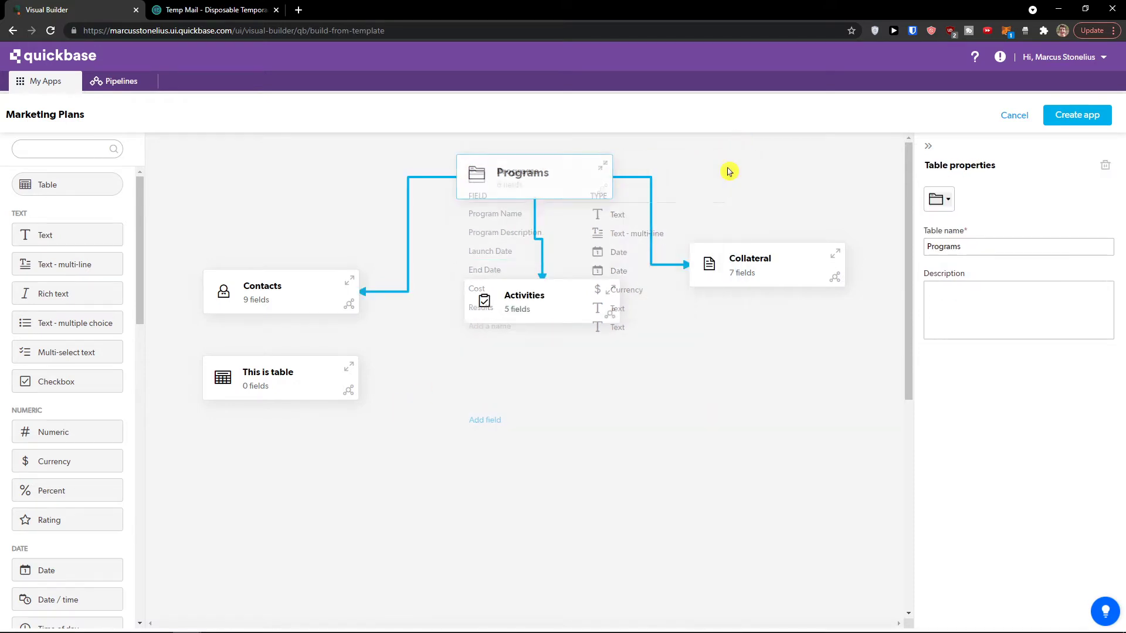
Step: Move This is table to the right side of the diagram, below Collateral
{"action": "left_click", "coordinate": [298, 389]}
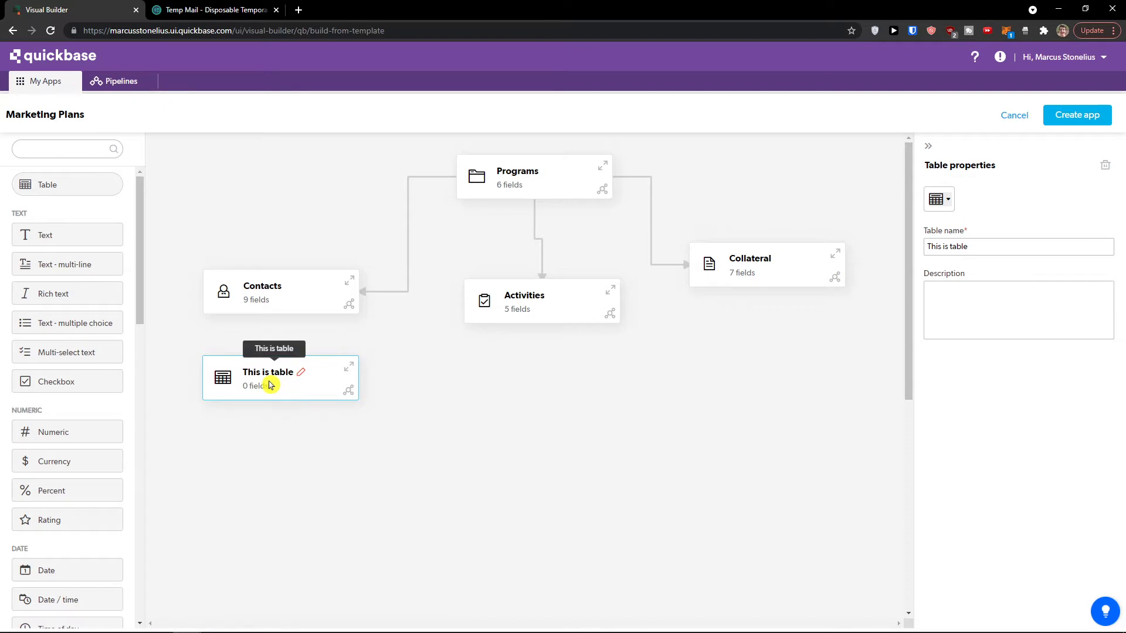
{"action": "right_click", "coordinate": [343, 373]}
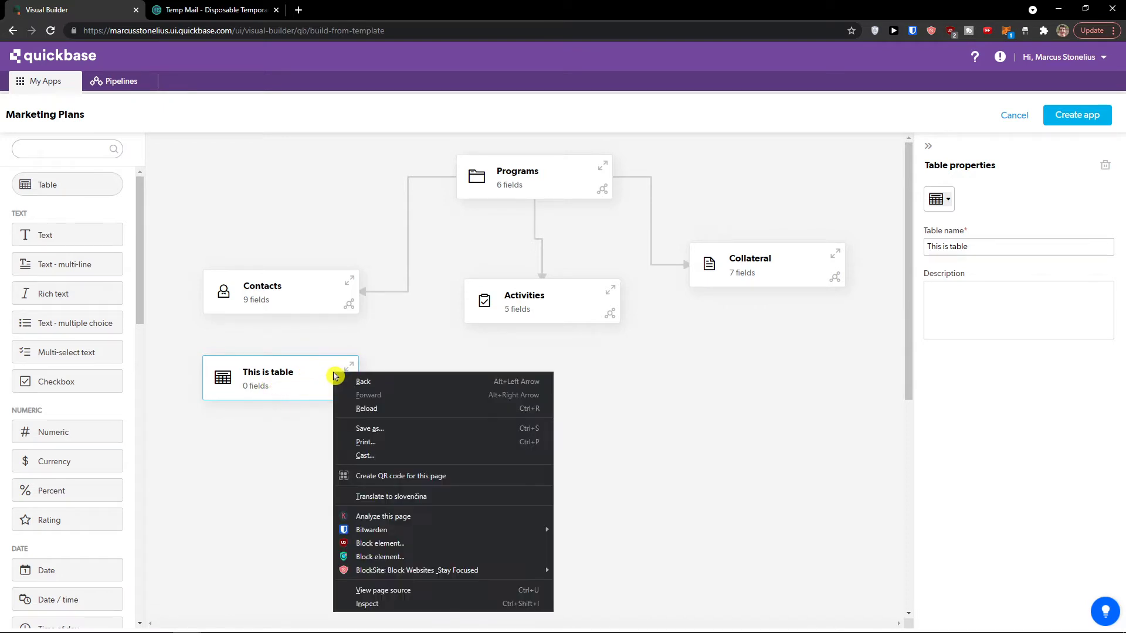
{"action": "left_click", "coordinate": [311, 385]}
{"action": "mouse_move", "coordinate": [311, 384]}
{"action": "left_mouse_down"}
{"action": "mouse_move", "coordinate": [316, 394]}
{"action": "mouse_move", "coordinate": [303, 373]}
{"action": "left_mouse_up"}
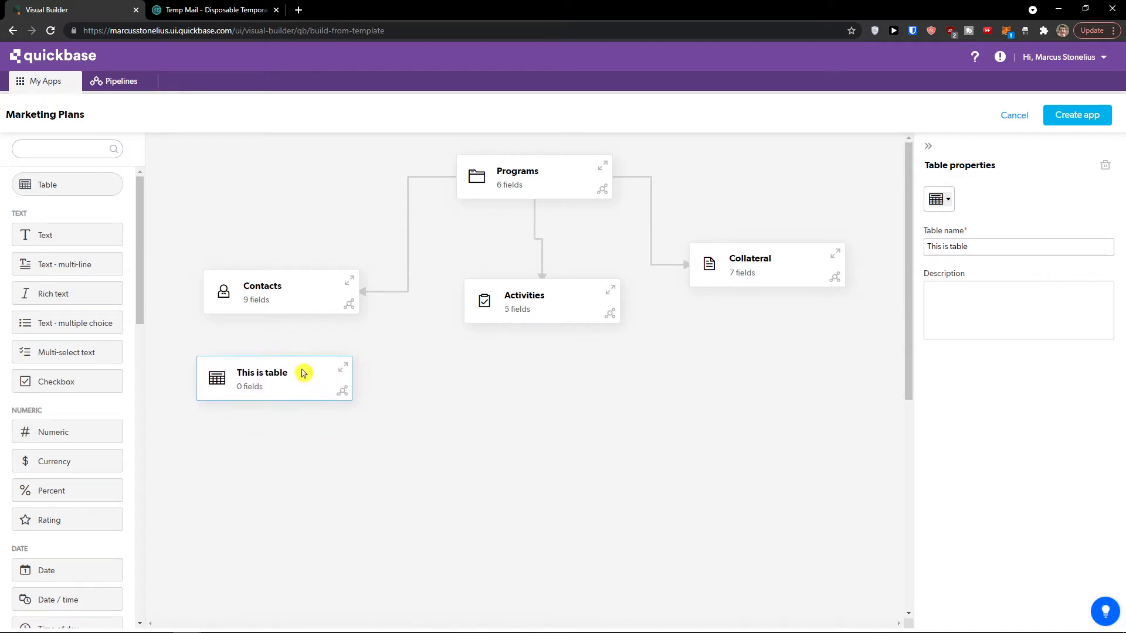
{"action": "left_click", "coordinate": [343, 368]}
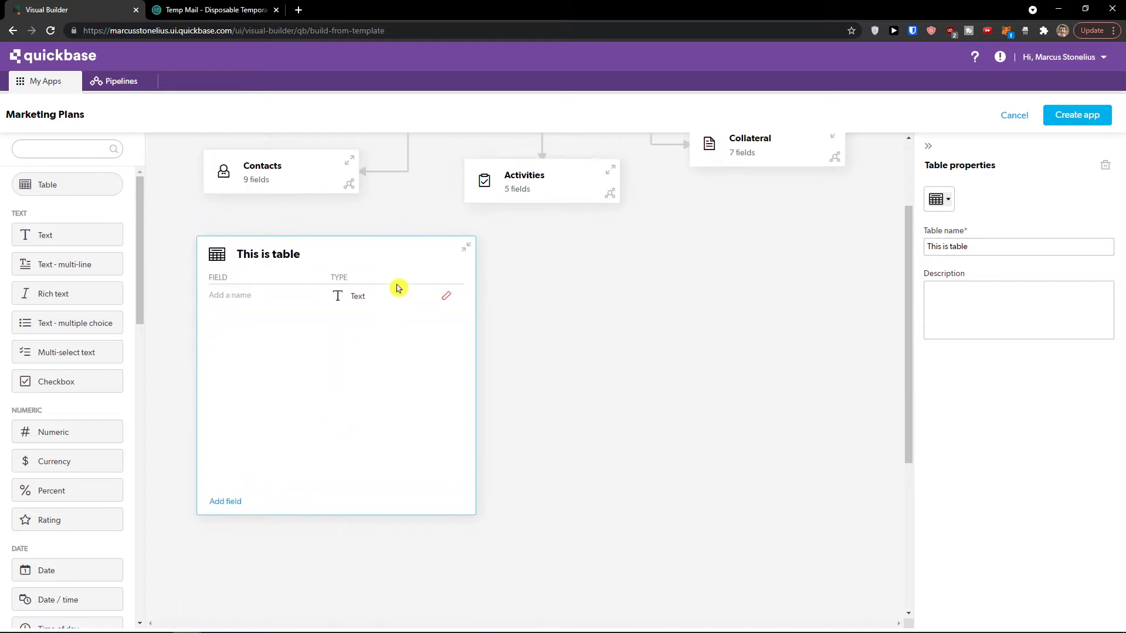
{"action": "left_click", "coordinate": [467, 245]}
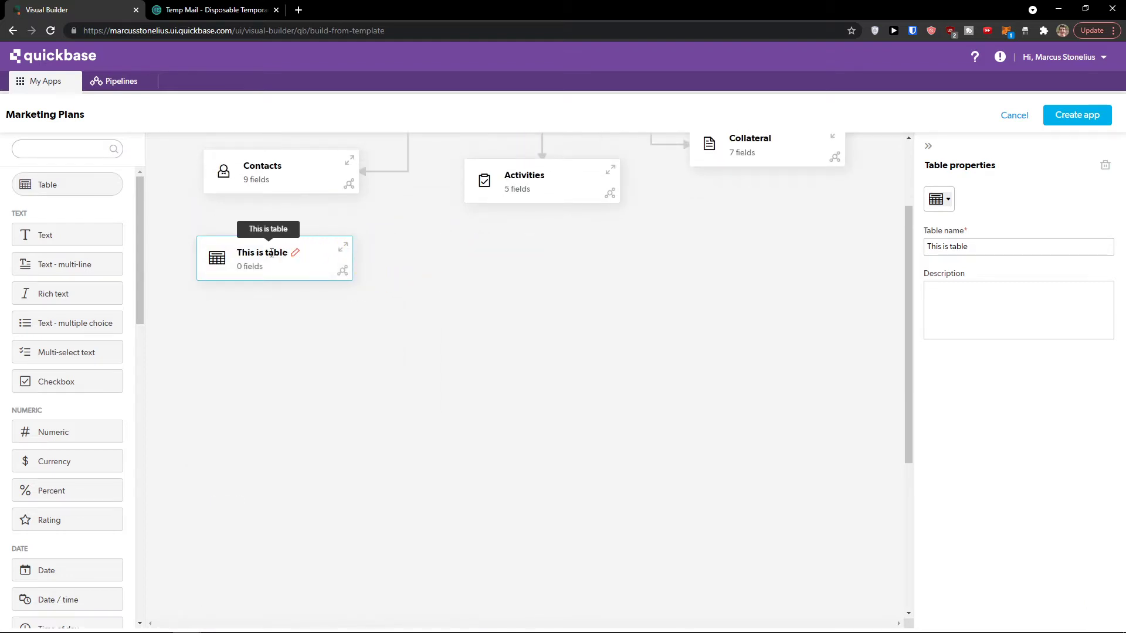
{"action": "left_click", "coordinate": [292, 259]}
{"action": "left_click", "coordinate": [284, 277]}
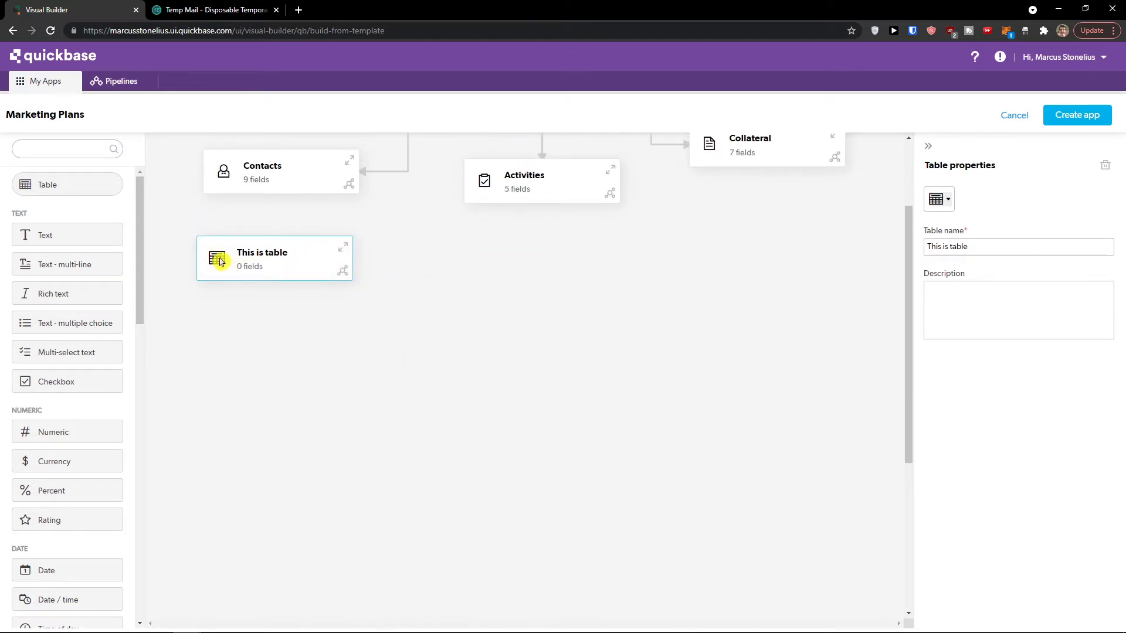
{"action": "mouse_move", "coordinate": [253, 260]}
{"action": "left_mouse_down"}
{"action": "mouse_move", "coordinate": [383, 286]}
{"action": "mouse_move", "coordinate": [649, 279]}
{"action": "left_mouse_up"}
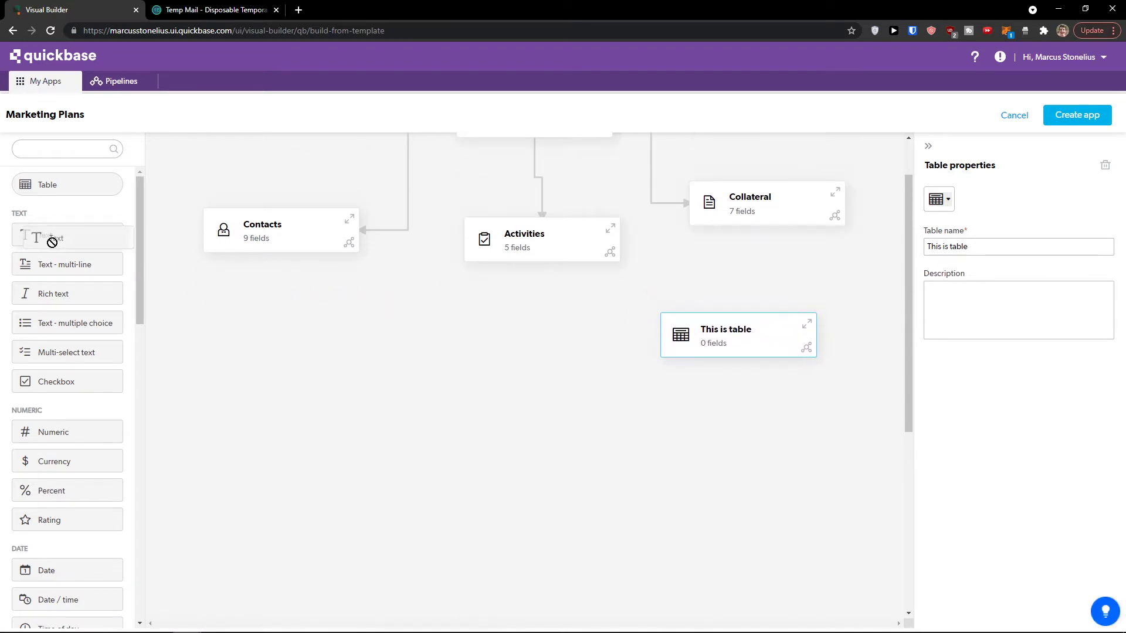
{"action": "left_click_drag", "start_coordinate": [50, 239], "coordinate": [243, 327]}
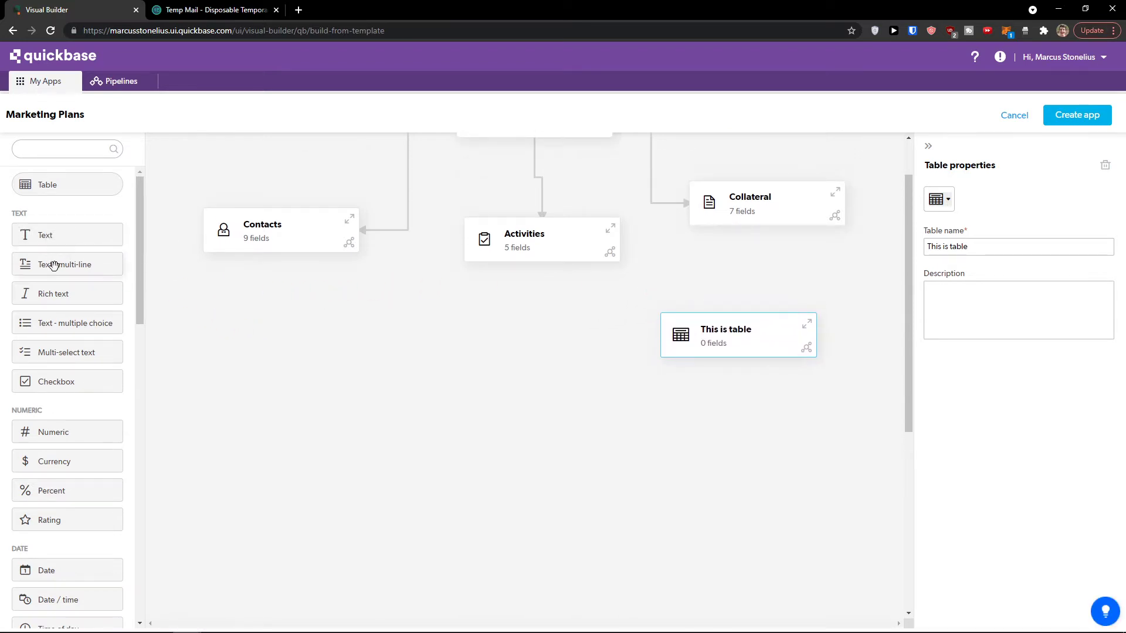
Step: Add Rich text and Multi-select text fields to Contacts, keeping their default names
{"action": "left_click_drag", "start_coordinate": [50, 292], "coordinate": [269, 241]}
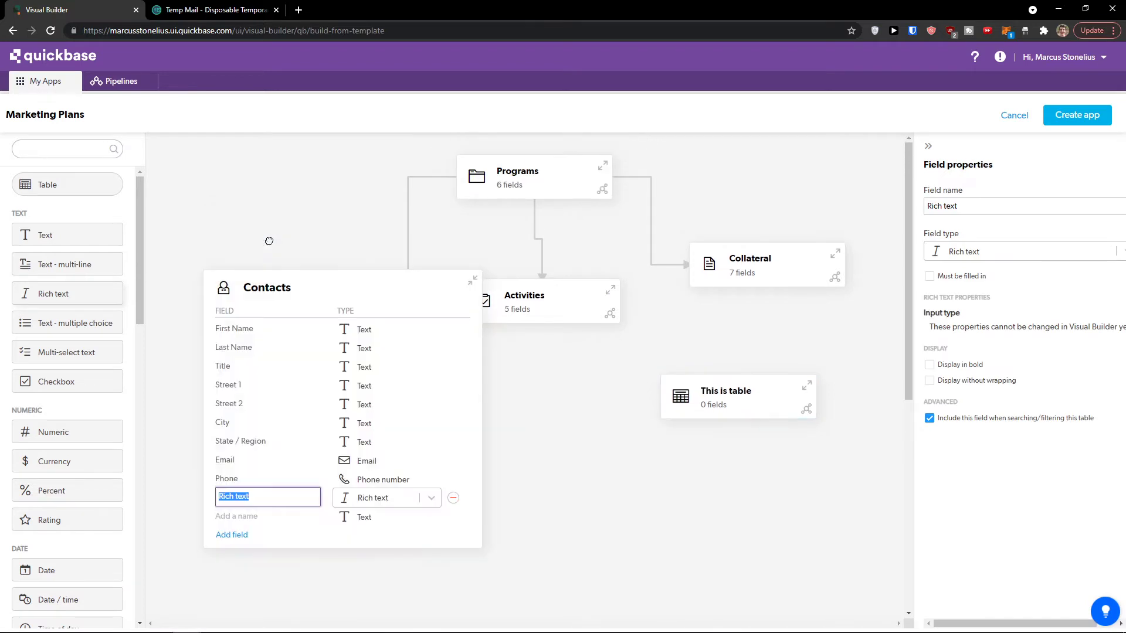
{"action": "left_click", "coordinate": [163, 391]}
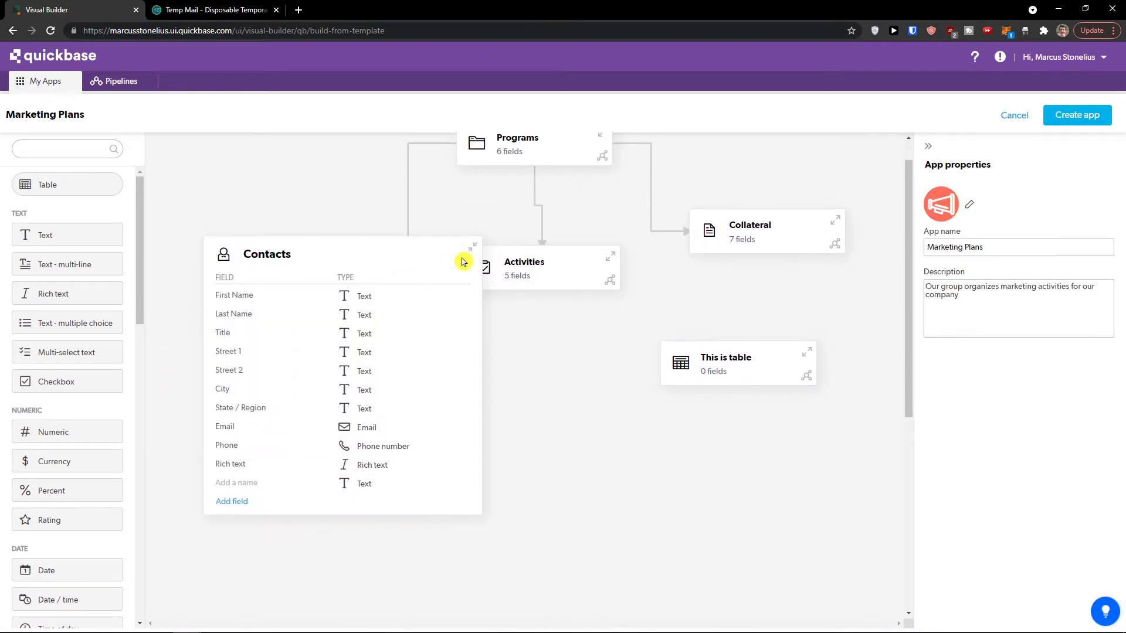
{"action": "scroll", "coordinate": [327, 369], "scroll_direction": "down", "scroll_amount": 1}
{"action": "left_click", "coordinate": [469, 191]}
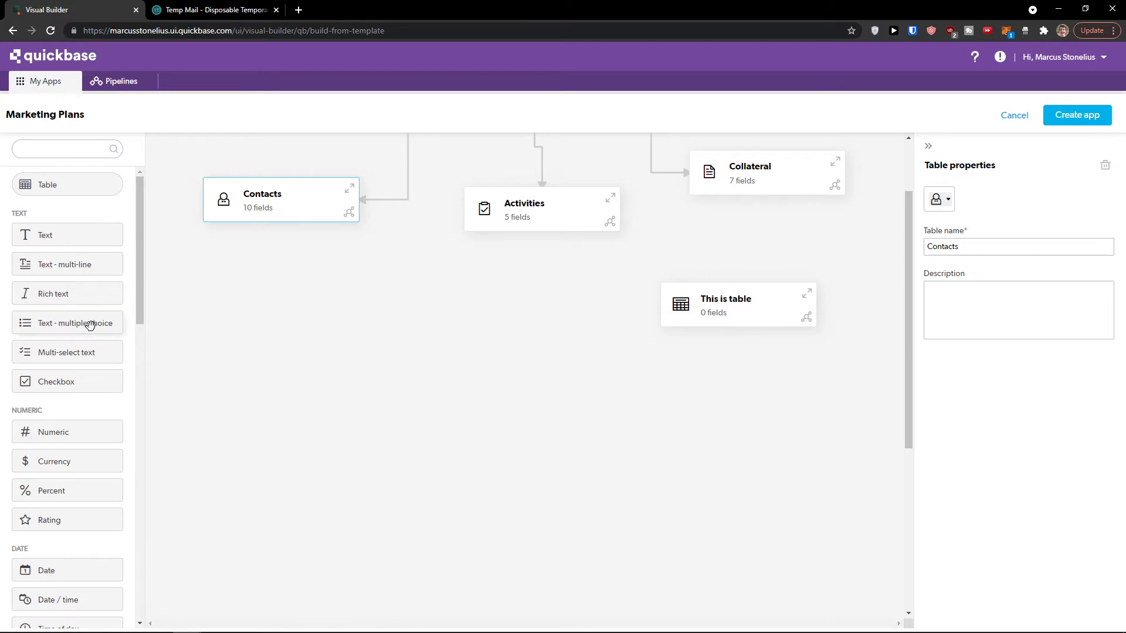
{"action": "left_click_drag", "start_coordinate": [66, 355], "coordinate": [284, 214]}
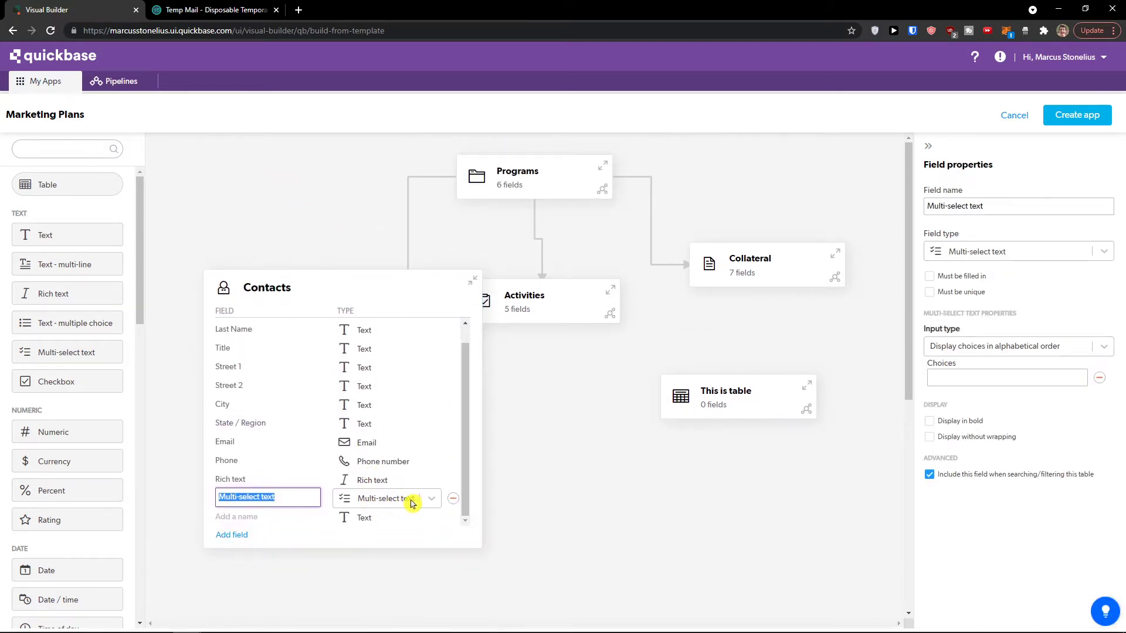
{"action": "left_click", "coordinate": [434, 500]}
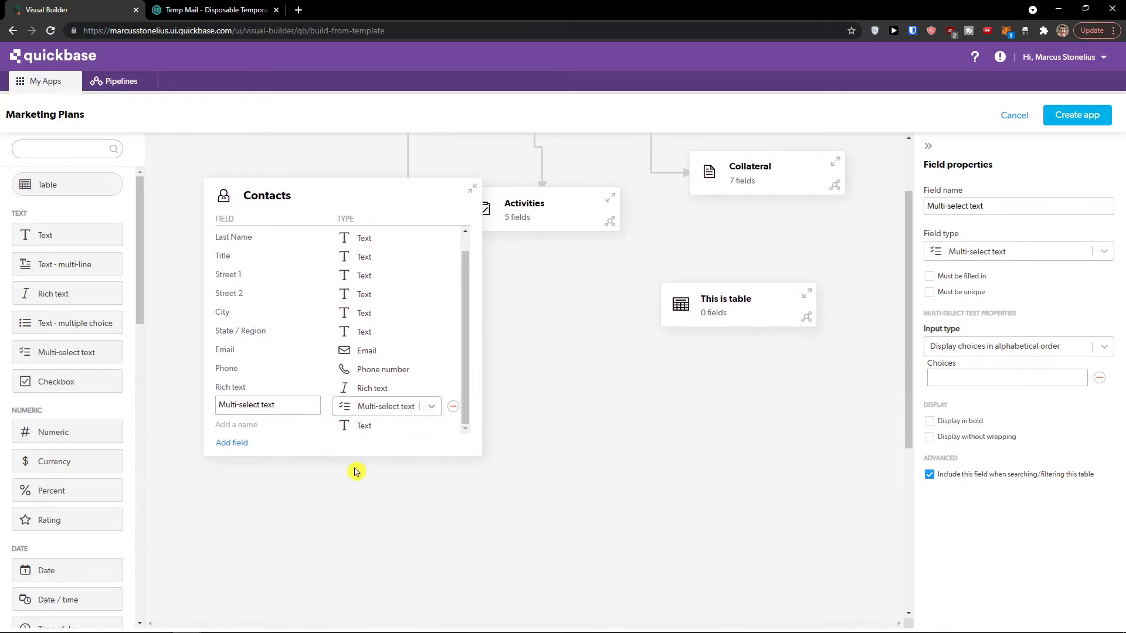
Step: Browse the Multi-select text field's type options without changing it, then collapse Contacts
{"action": "left_click", "coordinate": [421, 469]}
{"action": "left_click", "coordinate": [432, 466]}
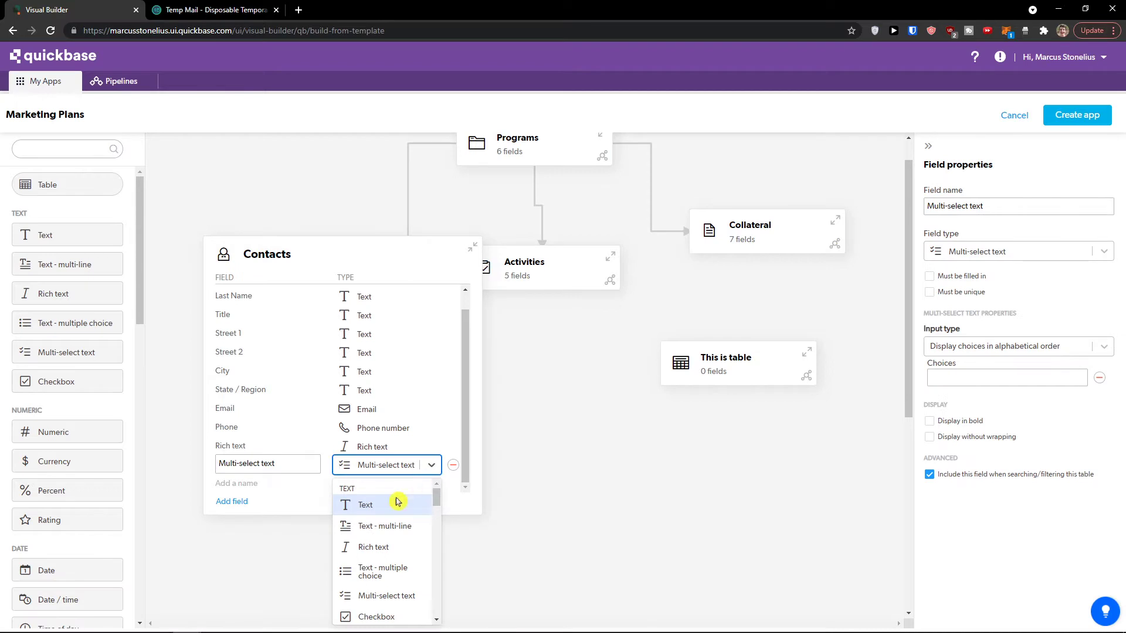
{"action": "scroll", "coordinate": [396, 501], "scroll_direction": "down", "scroll_amount": 5}
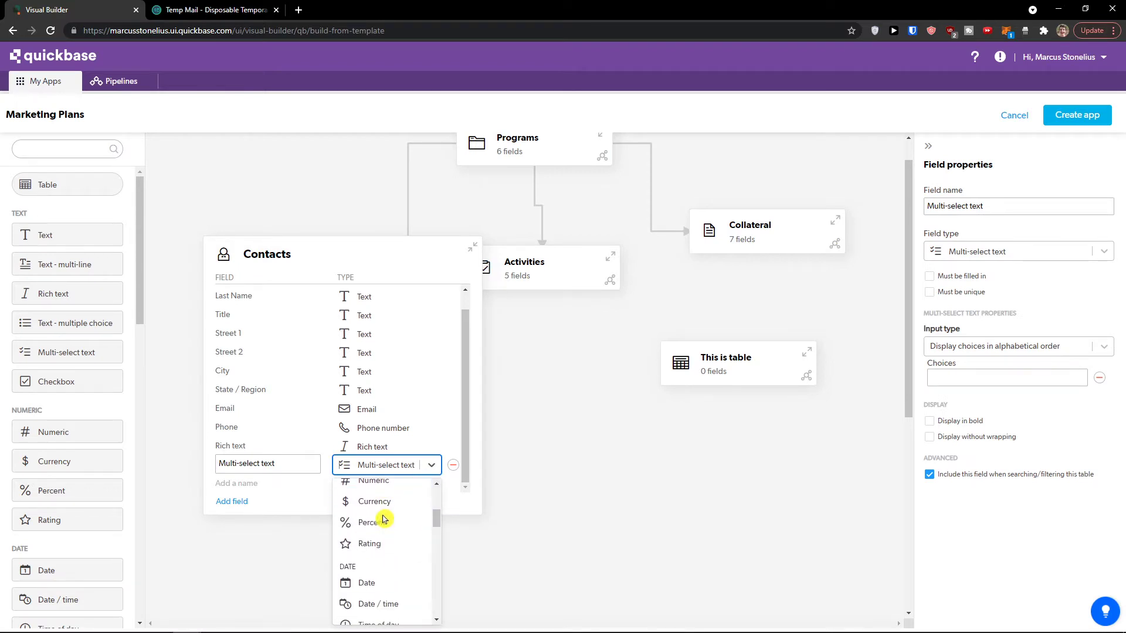
{"action": "scroll", "coordinate": [390, 540], "scroll_direction": "down", "scroll_amount": 2}
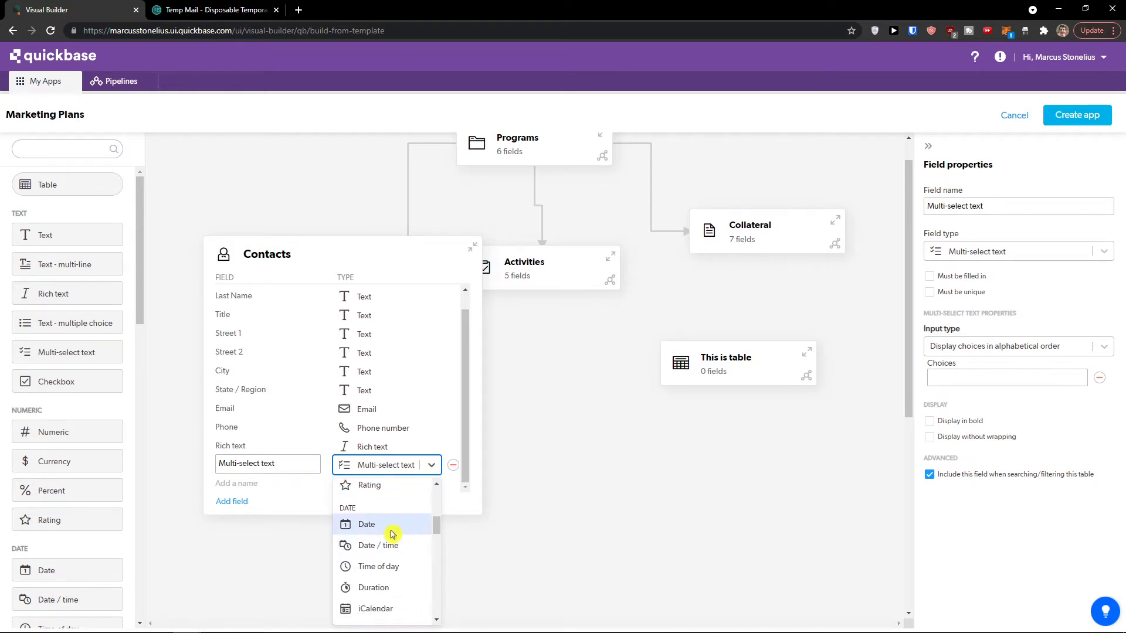
{"action": "scroll", "coordinate": [393, 534], "scroll_direction": "down", "scroll_amount": 4}
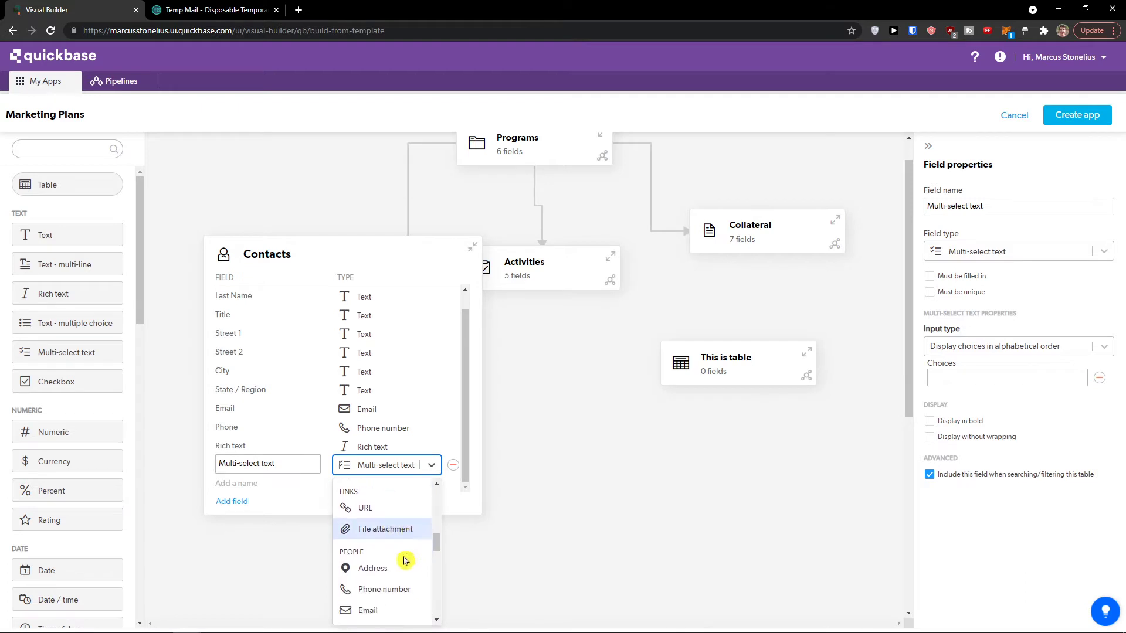
{"action": "scroll", "coordinate": [404, 560], "scroll_direction": "down", "scroll_amount": 1}
{"action": "scroll", "coordinate": [387, 545], "scroll_direction": "down", "scroll_amount": 2}
{"action": "scroll", "coordinate": [396, 553], "scroll_direction": "up", "scroll_amount": 2}
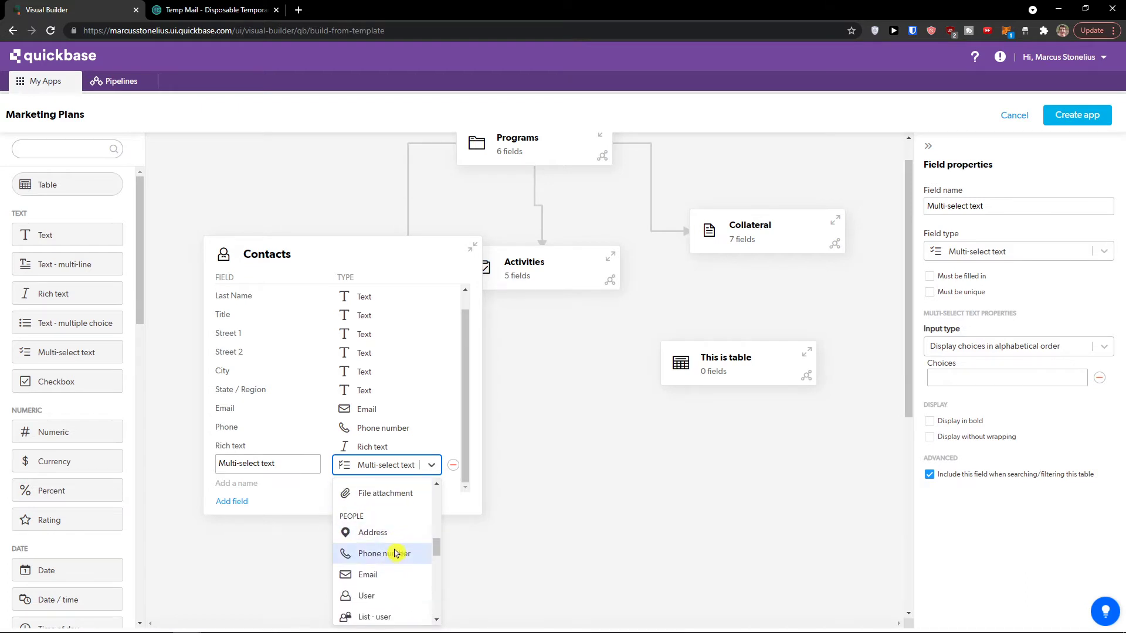
{"action": "scroll", "coordinate": [396, 553], "scroll_direction": "down", "scroll_amount": 2}
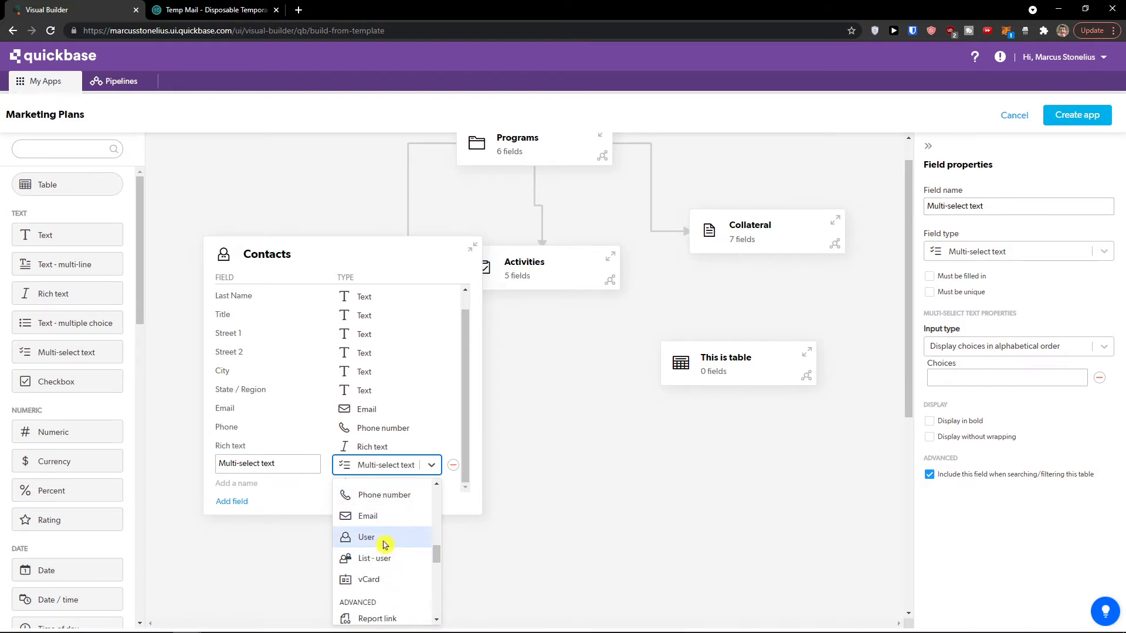
{"action": "scroll", "coordinate": [384, 544], "scroll_direction": "down", "scroll_amount": 4}
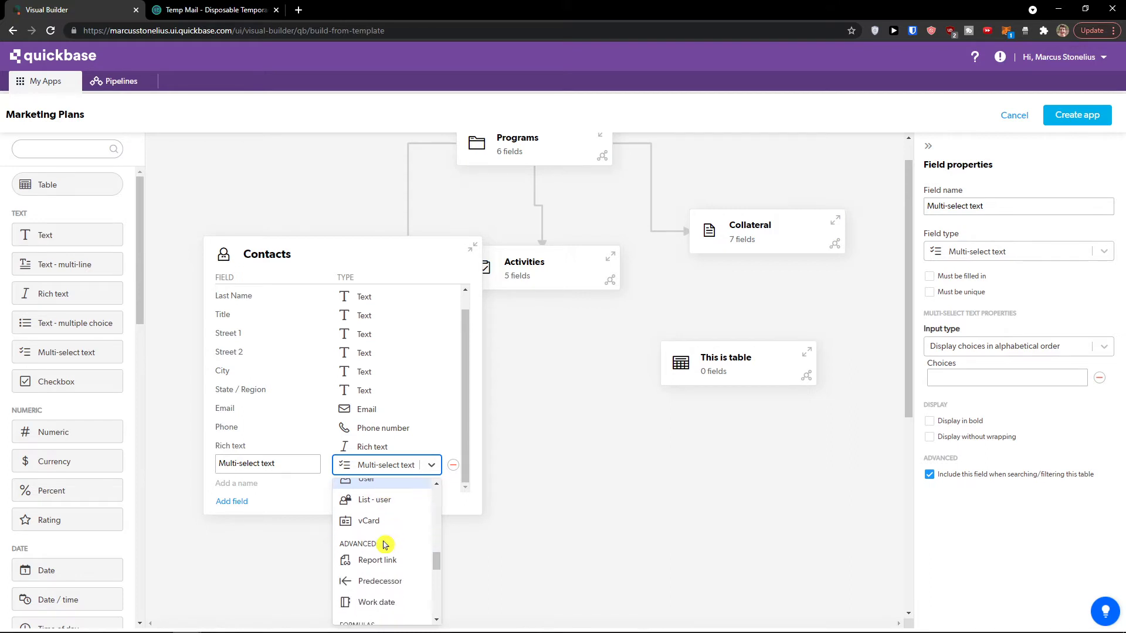
{"action": "scroll", "coordinate": [396, 543], "scroll_direction": "down", "scroll_amount": 2}
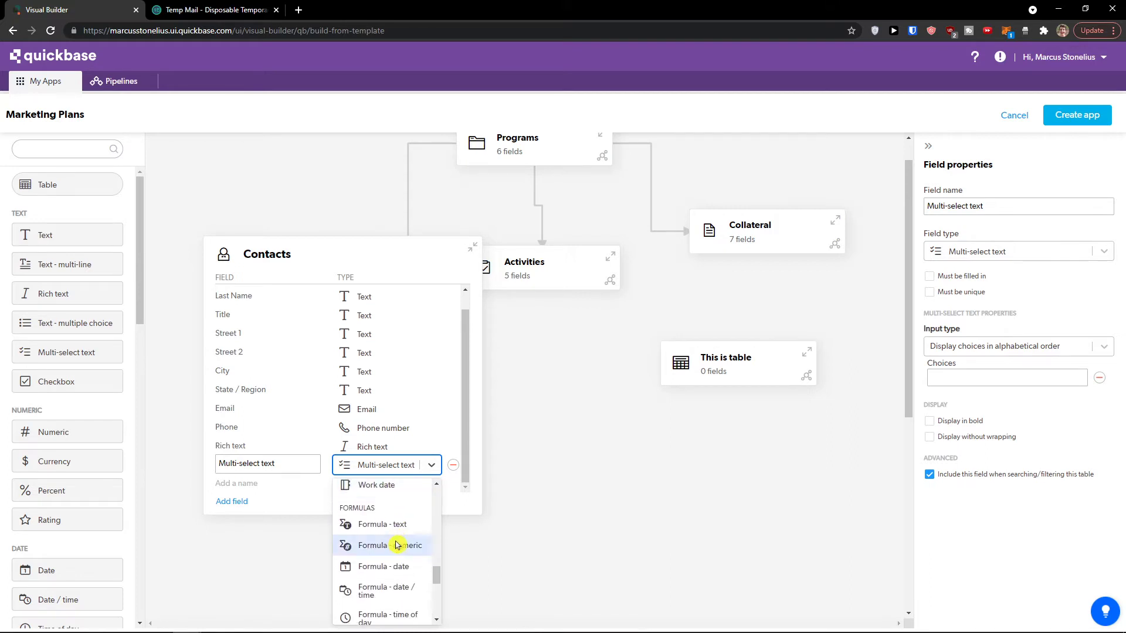
{"action": "scroll", "coordinate": [399, 551], "scroll_direction": "down", "scroll_amount": 2}
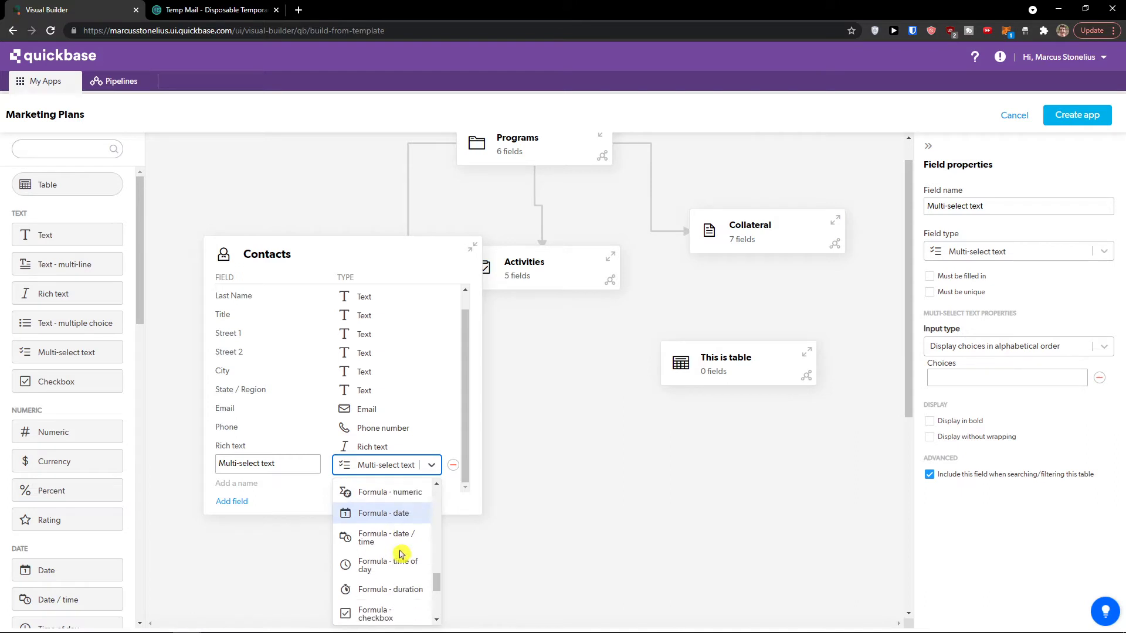
{"action": "scroll", "coordinate": [392, 555], "scroll_direction": "down", "scroll_amount": 2}
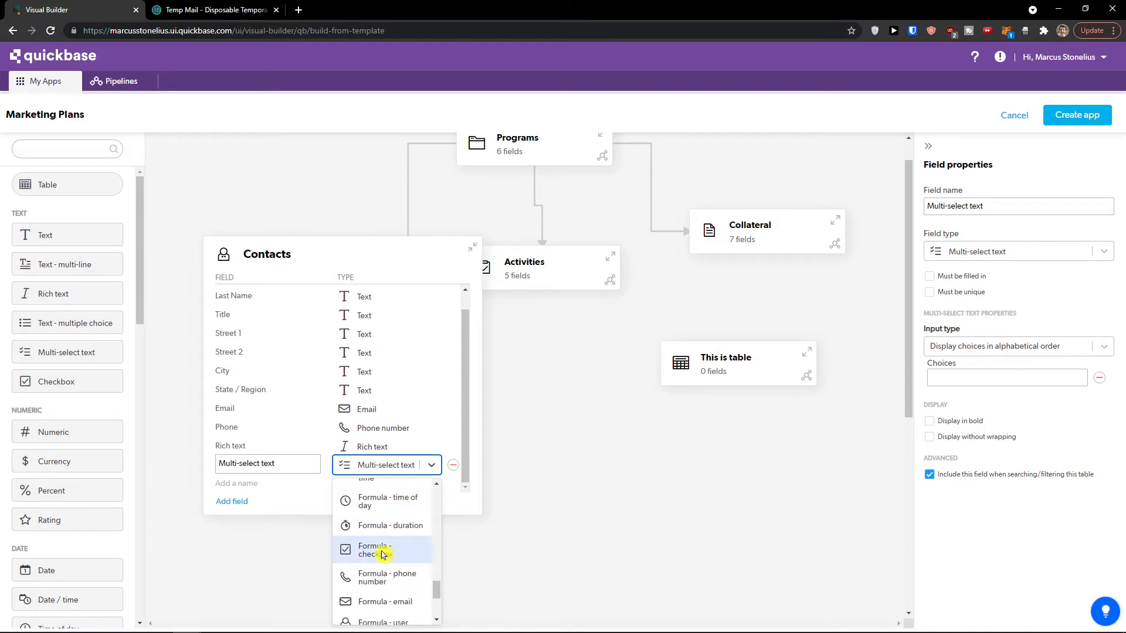
{"action": "scroll", "coordinate": [382, 554], "scroll_direction": "up", "scroll_amount": 8}
{"action": "left_click", "coordinate": [473, 536]}
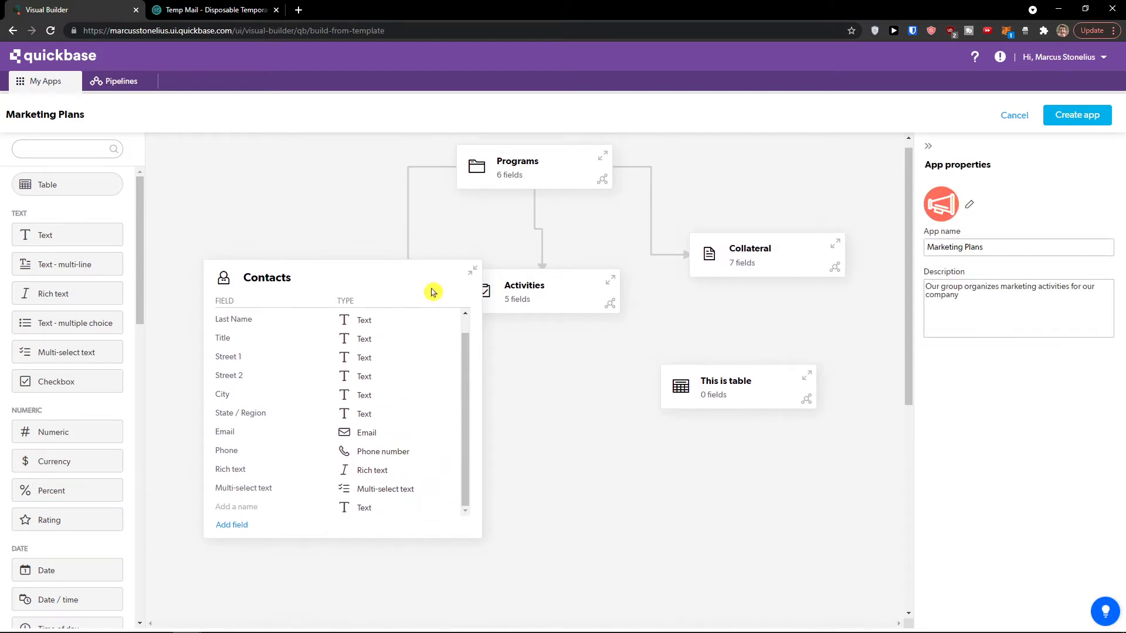
{"action": "left_click", "coordinate": [473, 271]}
Step: Expand This is table and move it left on the diagram
{"action": "left_click", "coordinate": [682, 363]}
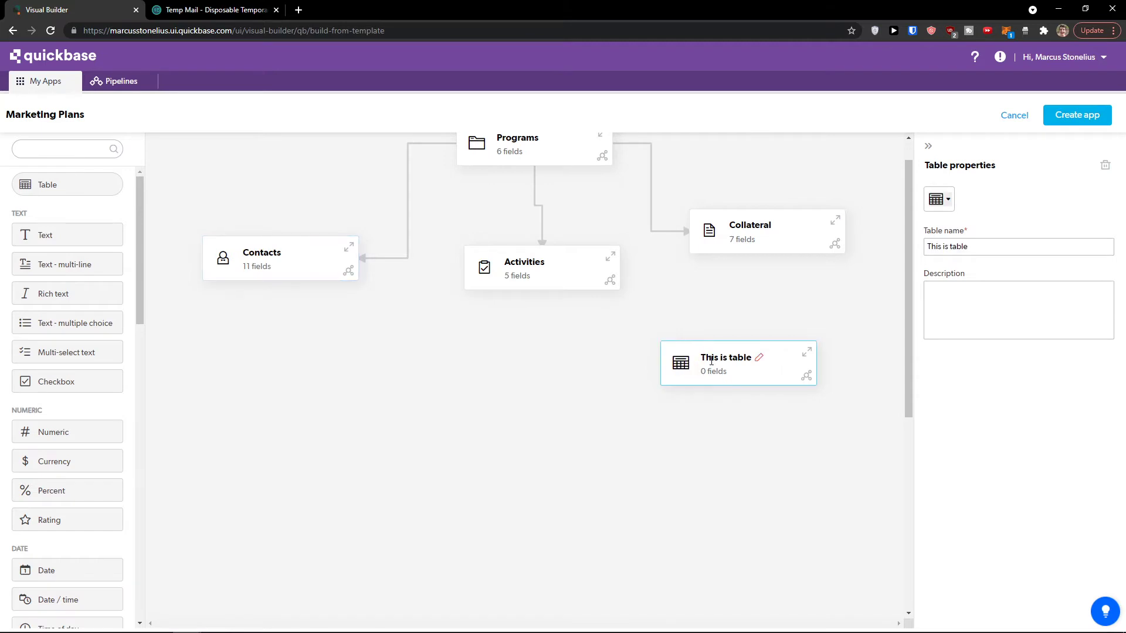
{"action": "left_click", "coordinate": [738, 358]}
{"action": "left_click", "coordinate": [806, 355]}
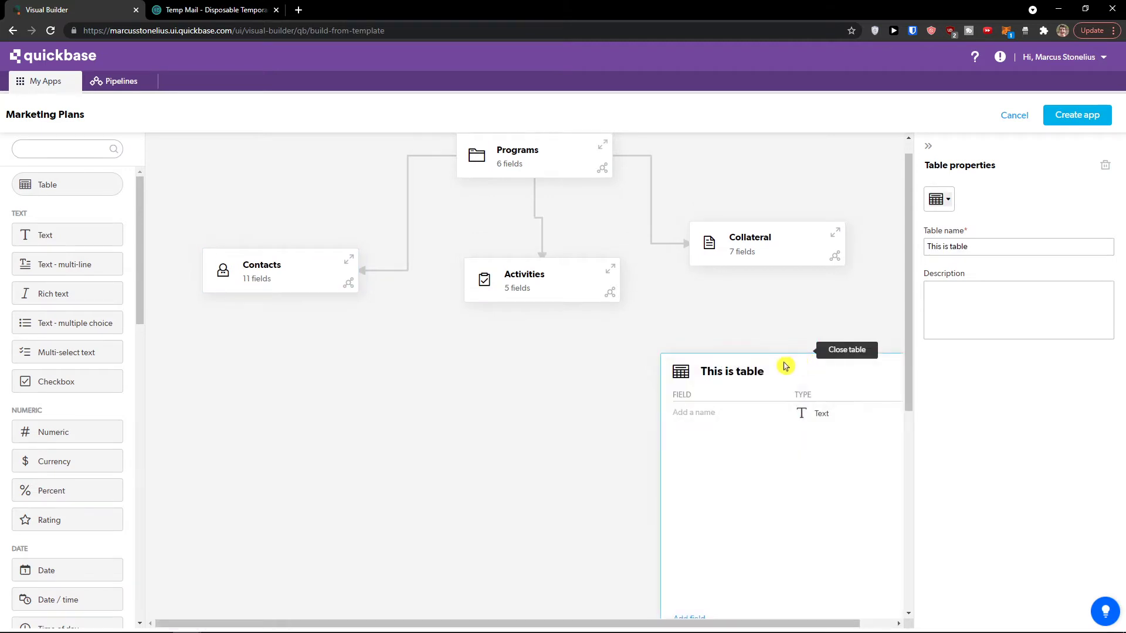
{"action": "left_click_drag", "start_coordinate": [785, 367], "coordinate": [398, 332]}
{"action": "scroll", "coordinate": [465, 370], "scroll_direction": "down", "scroll_amount": 2}
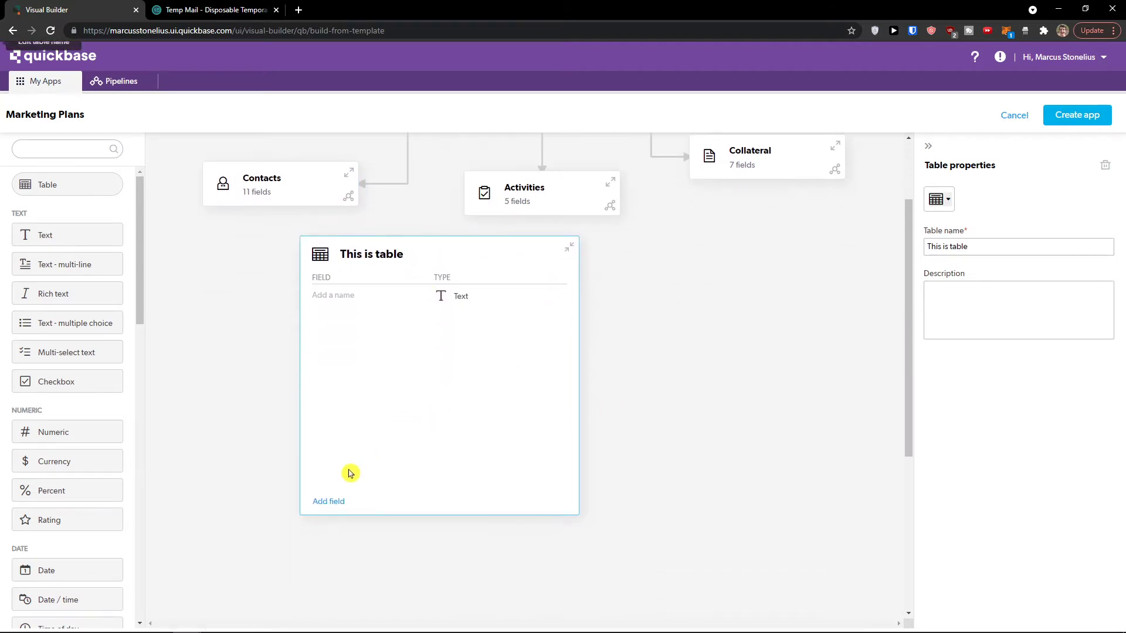
Step: Add a new field to This is table as Formula - numeric
{"action": "left_click", "coordinate": [334, 503]}
{"action": "left_click", "coordinate": [528, 295]}
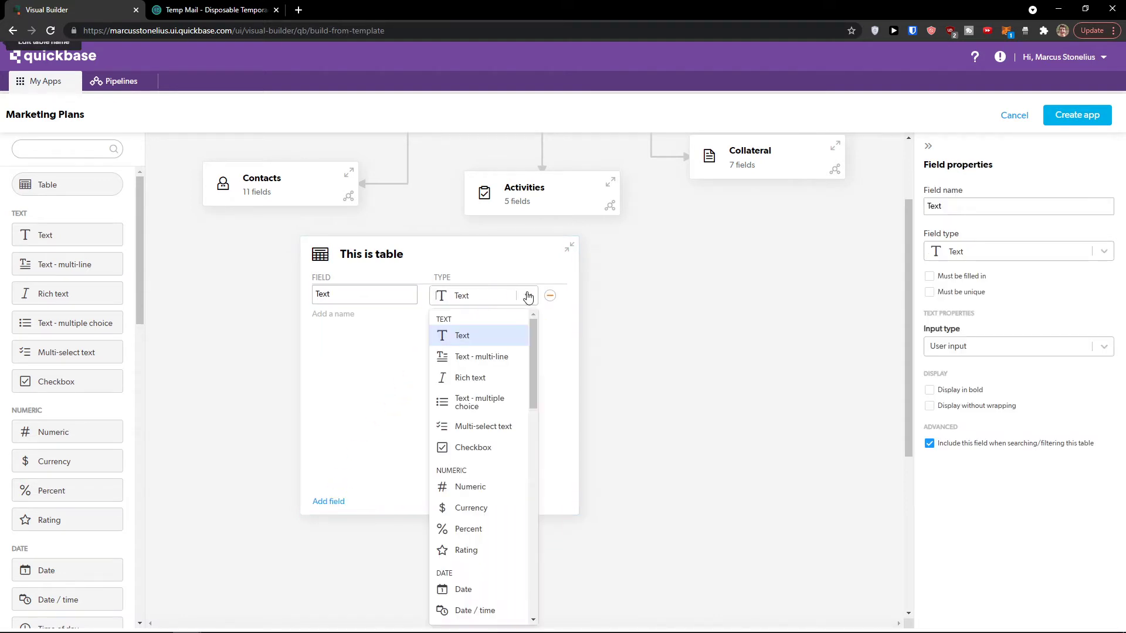
{"action": "scroll", "coordinate": [535, 403], "scroll_direction": "down", "scroll_amount": 10}
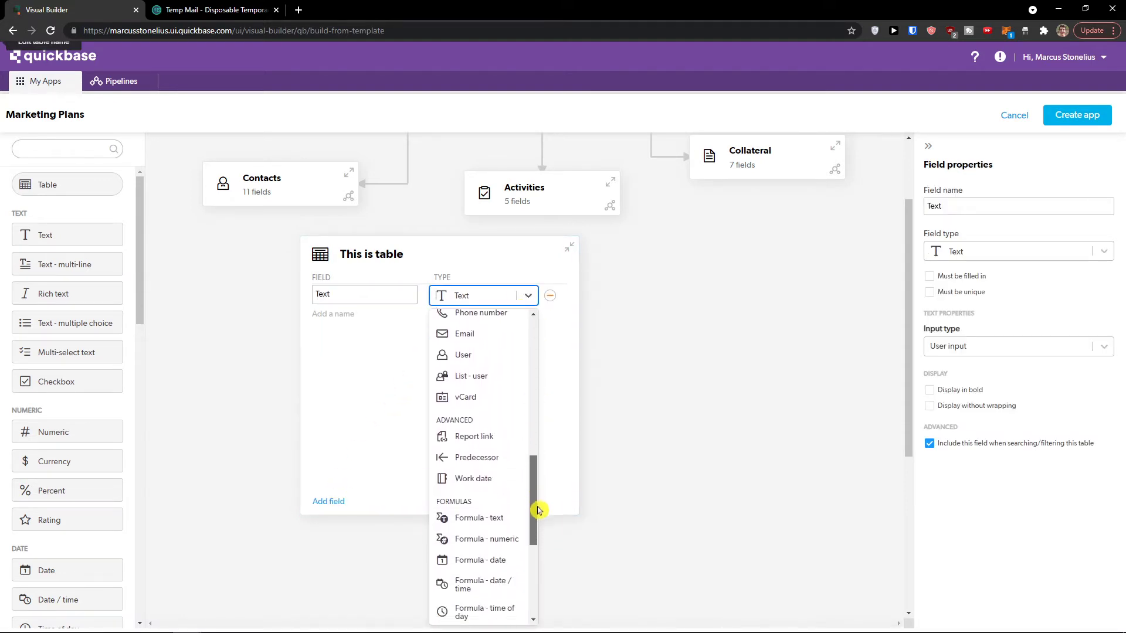
{"action": "scroll", "coordinate": [540, 531], "scroll_direction": "down", "scroll_amount": 3}
{"action": "scroll", "coordinate": [539, 532], "scroll_direction": "up", "scroll_amount": 1}
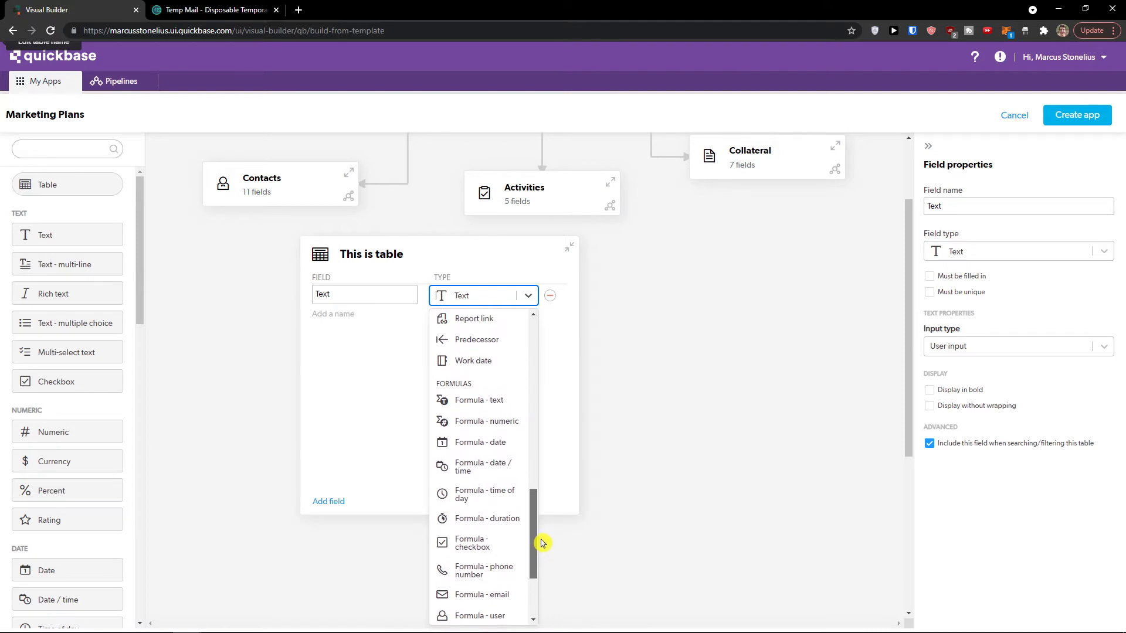
{"action": "left_click", "coordinate": [509, 423]}
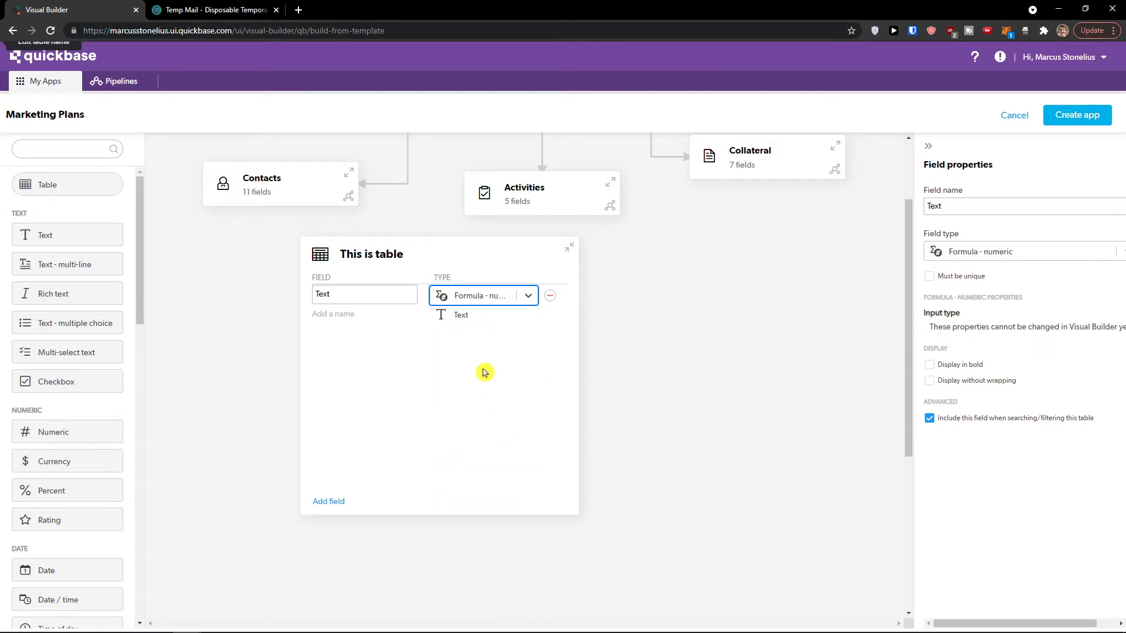
Step: Change the Text field's type to Time of day and collapse This is table
{"action": "left_click", "coordinate": [387, 297]}
{"action": "left_click", "coordinate": [473, 300]}
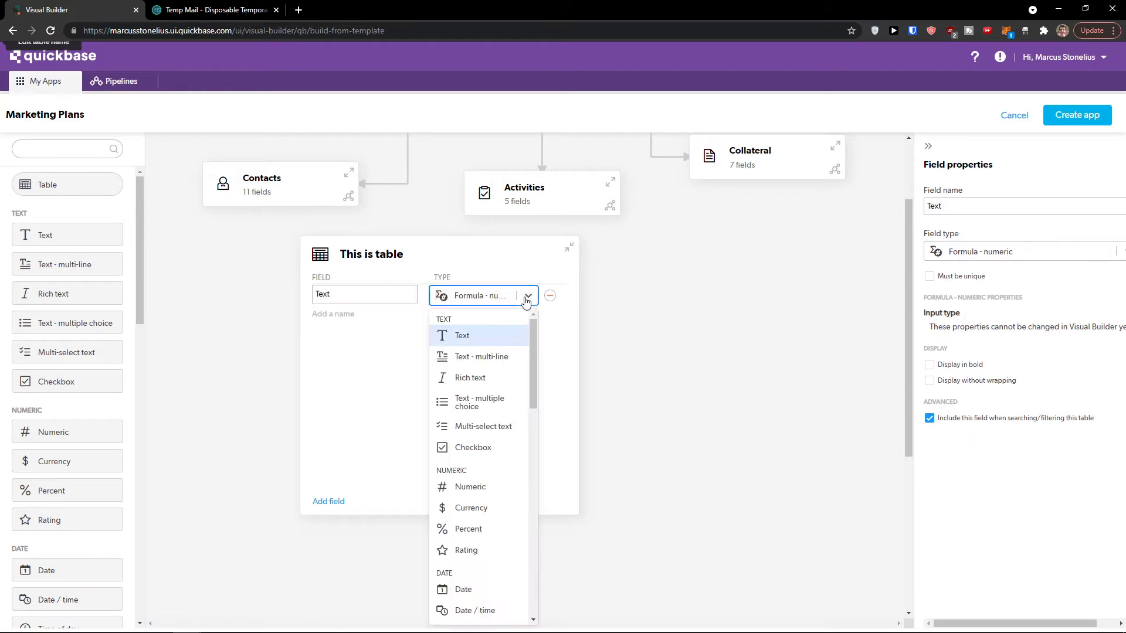
{"action": "scroll", "coordinate": [498, 398], "scroll_direction": "down", "scroll_amount": 4}
{"action": "scroll", "coordinate": [496, 441], "scroll_direction": "down", "scroll_amount": 2}
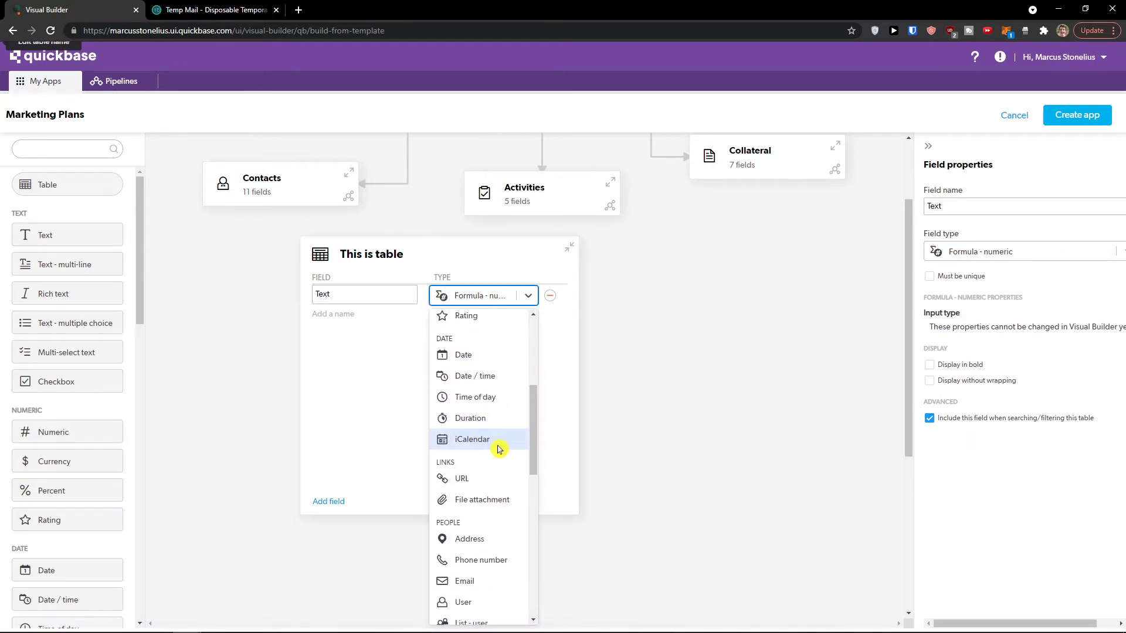
{"action": "left_click", "coordinate": [498, 449]}
{"action": "left_click", "coordinate": [528, 296]}
{"action": "scroll", "coordinate": [516, 434], "scroll_direction": "down", "scroll_amount": 4}
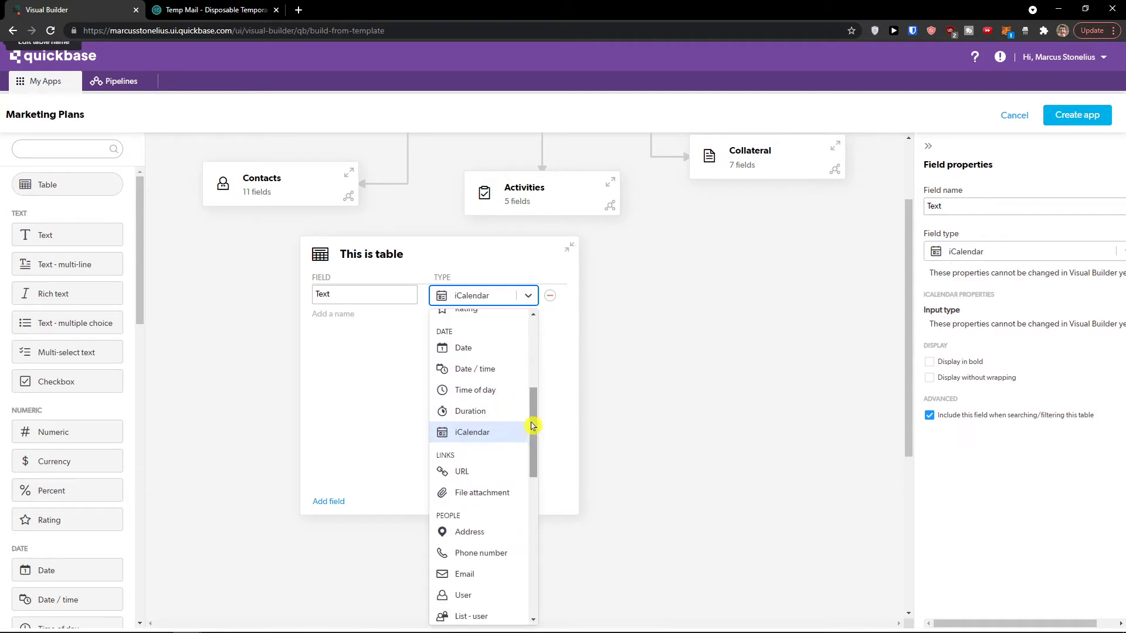
{"action": "left_click", "coordinate": [494, 396]}
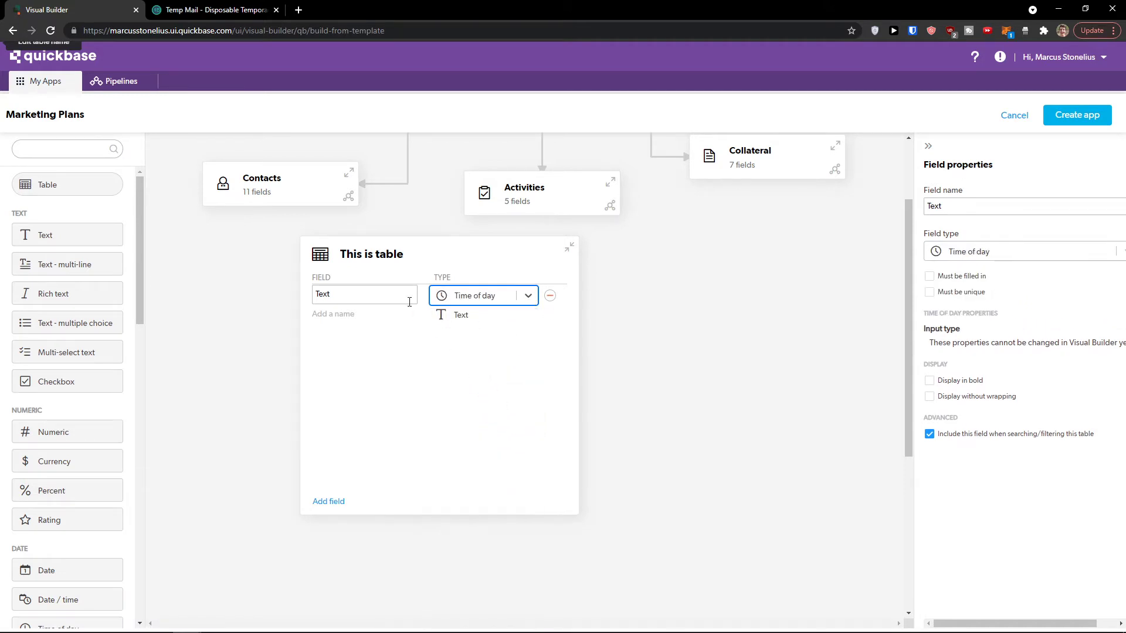
{"action": "double_click", "coordinate": [409, 301]}
{"action": "left_click", "coordinate": [402, 359]}
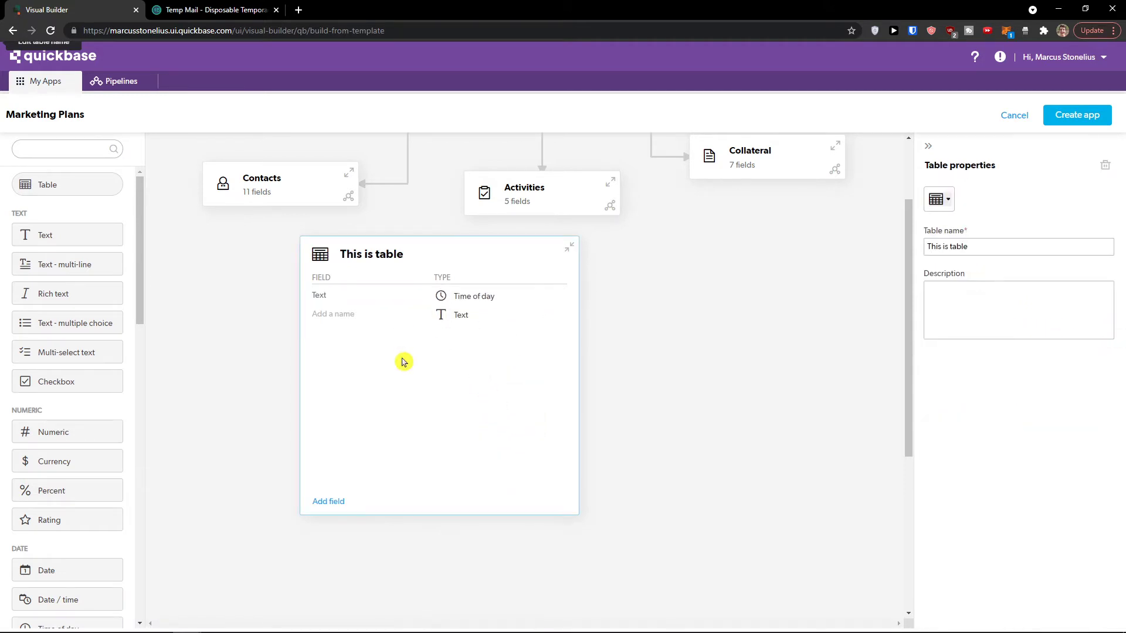
{"action": "left_click", "coordinate": [568, 254]}
Step: Drag a Predecessor field from the Advanced palette onto the This is table card and confirm it
{"action": "scroll", "coordinate": [72, 382], "scroll_direction": "down", "scroll_amount": 10}
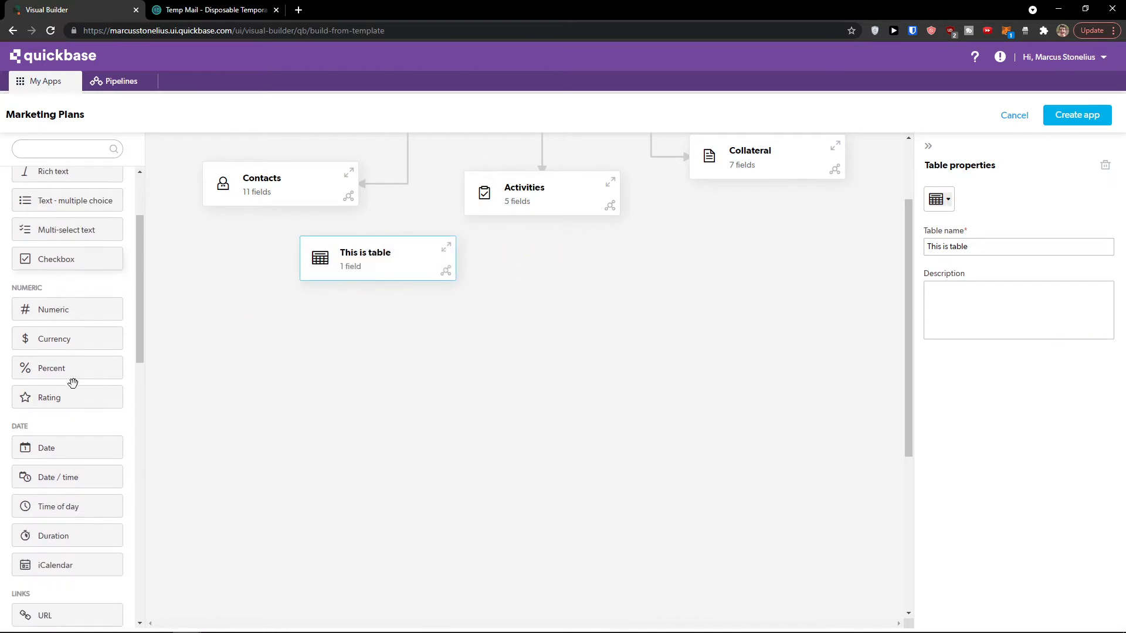
{"action": "scroll", "coordinate": [76, 385], "scroll_direction": "down", "scroll_amount": 5}
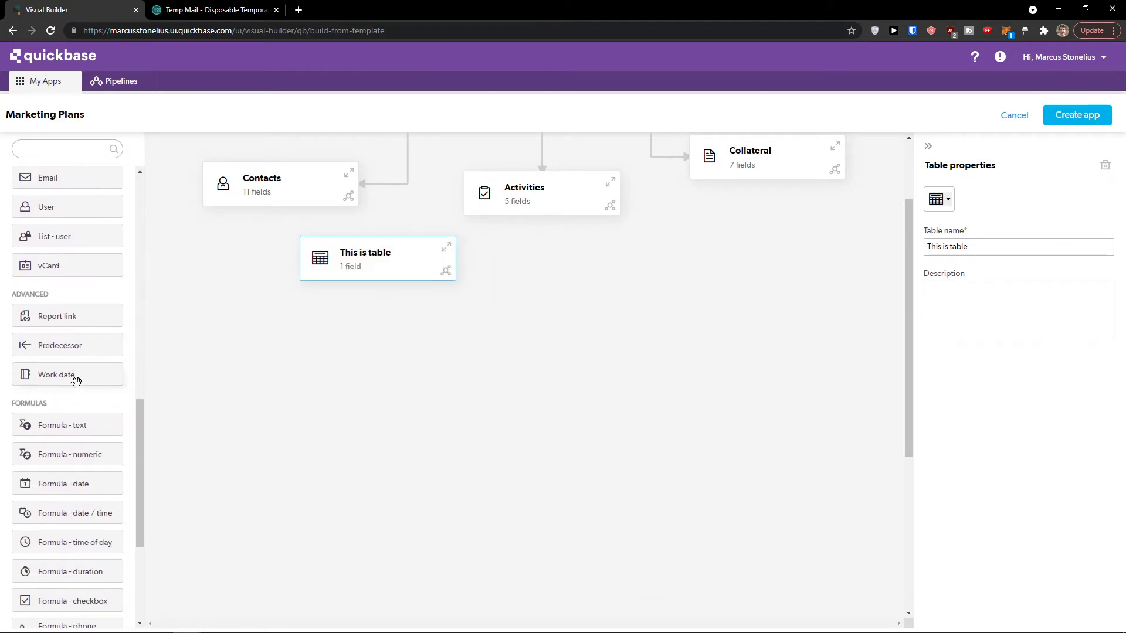
{"action": "left_click_drag", "start_coordinate": [53, 341], "coordinate": [451, 261]}
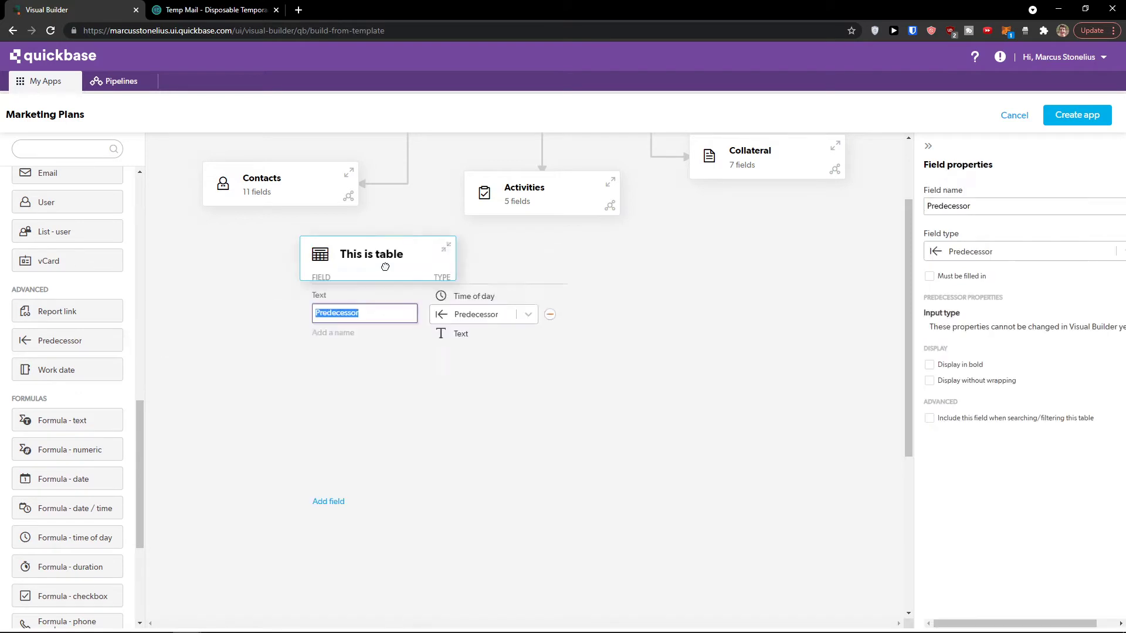
{"action": "left_click", "coordinate": [604, 430]}
{"action": "scroll", "coordinate": [557, 430], "scroll_direction": "down", "scroll_amount": 2}
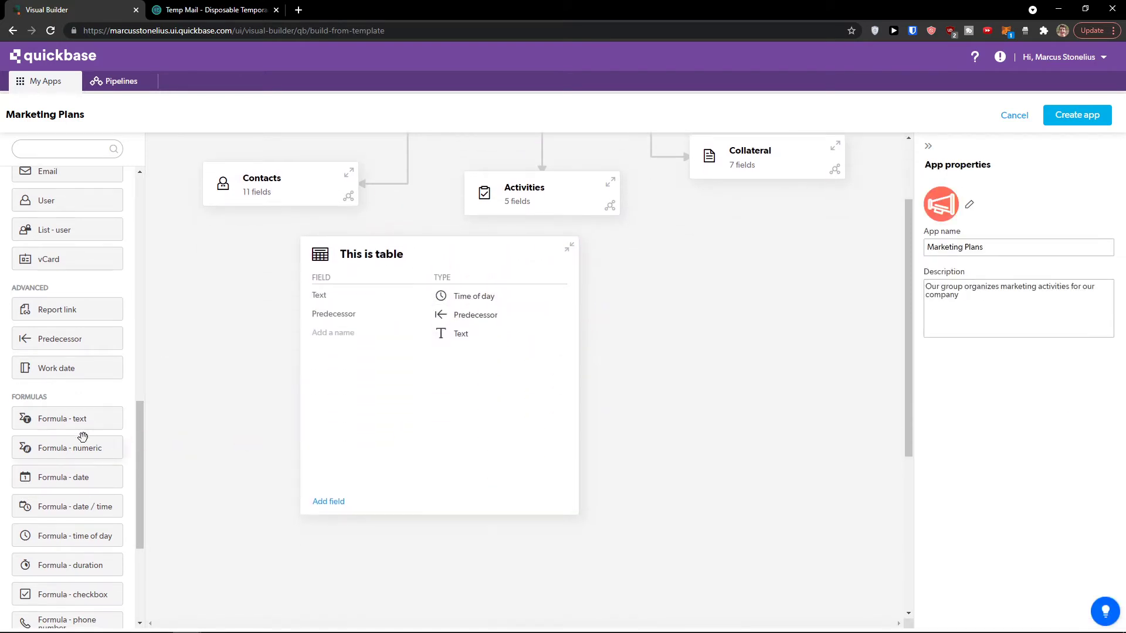
{"action": "scroll", "coordinate": [76, 440], "scroll_direction": "down", "scroll_amount": 4}
{"action": "scroll", "coordinate": [75, 438], "scroll_direction": "up", "scroll_amount": 10}
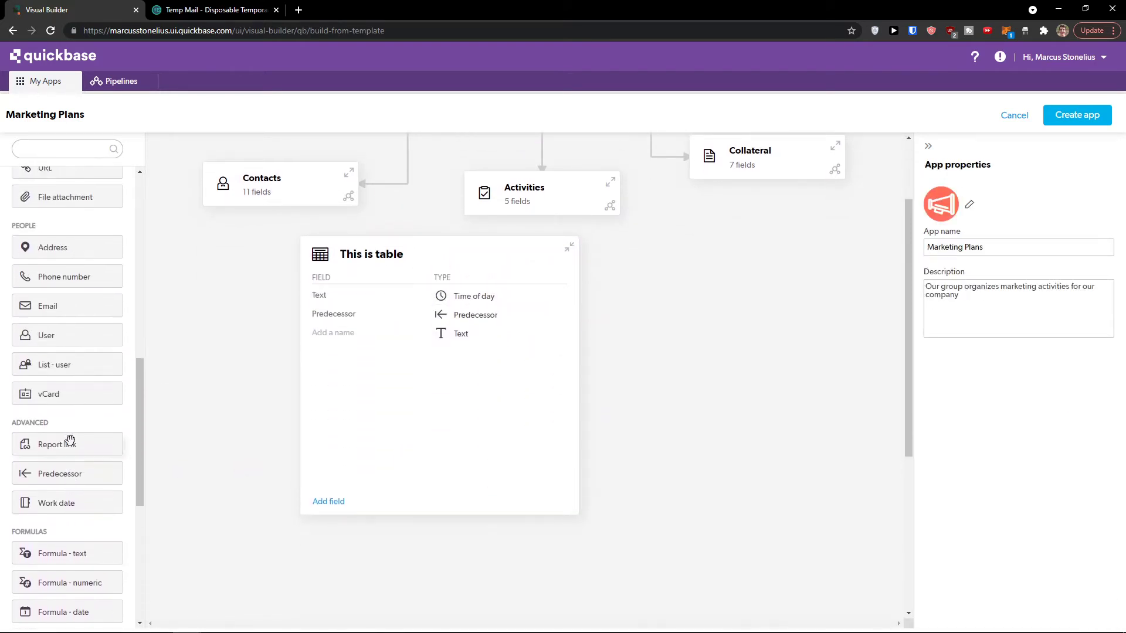
{"action": "scroll", "coordinate": [68, 441], "scroll_direction": "up", "scroll_amount": 10}
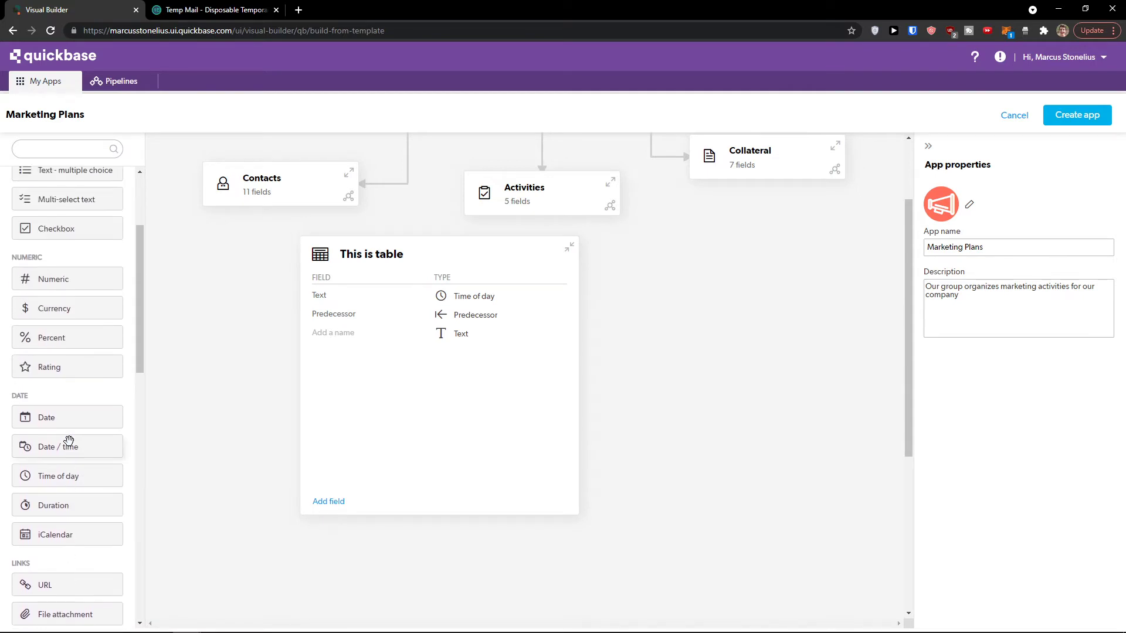
Step: Reselect the This is table card, leaving its title unchanged, and collapse it
{"action": "left_click", "coordinate": [91, 412]}
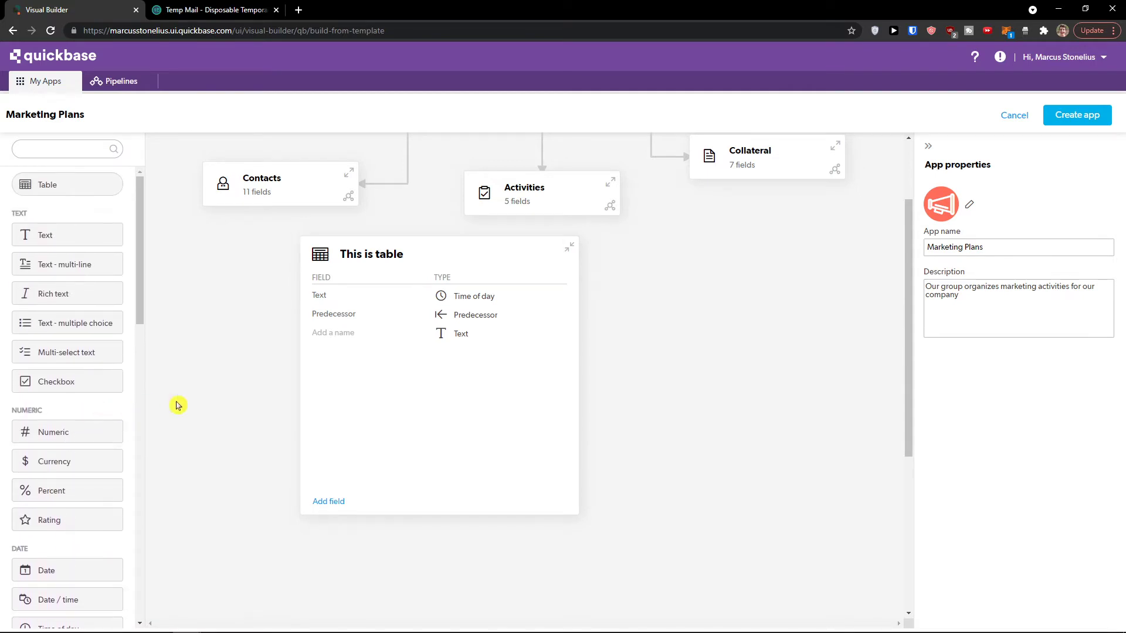
{"action": "scroll", "coordinate": [251, 448], "scroll_direction": "up", "scroll_amount": 2}
{"action": "scroll", "coordinate": [382, 302], "scroll_direction": "down", "scroll_amount": 2}
{"action": "left_click", "coordinate": [381, 303]}
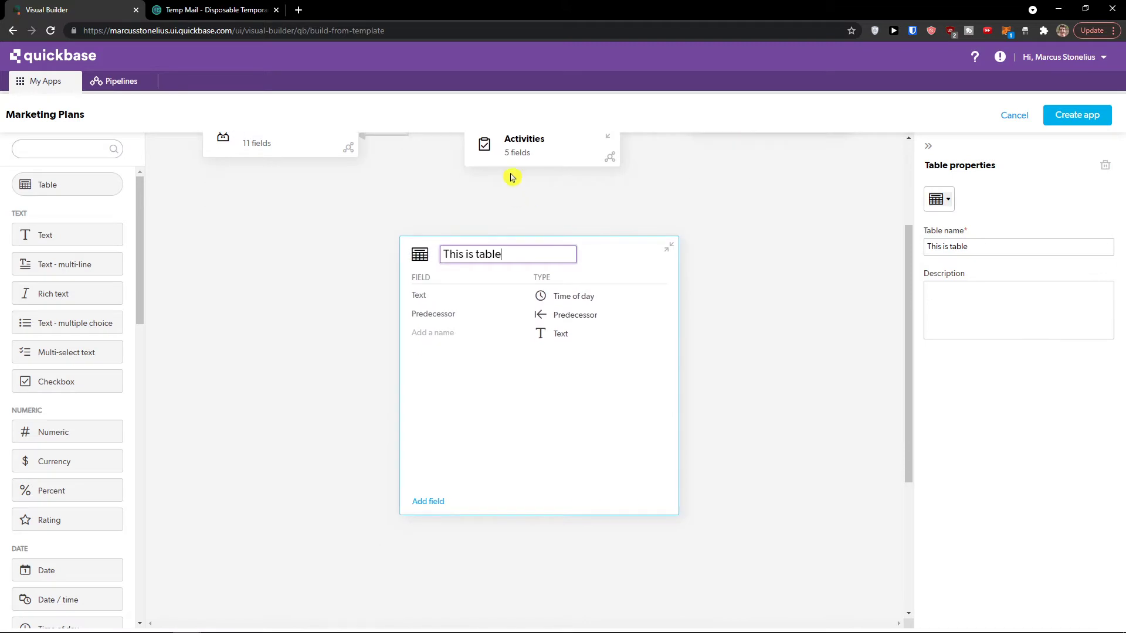
{"action": "left_click", "coordinate": [516, 166]}
{"action": "scroll", "coordinate": [540, 294], "scroll_direction": "up", "scroll_amount": 2}
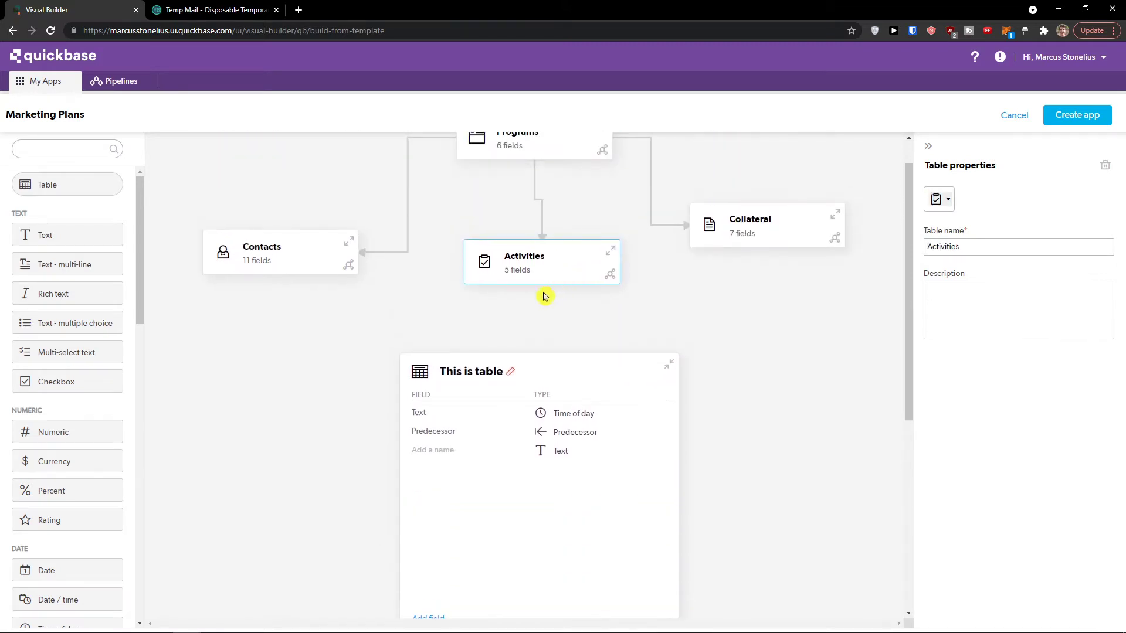
{"action": "scroll", "coordinate": [583, 302], "scroll_direction": "down", "scroll_amount": 2}
{"action": "left_click", "coordinate": [643, 337]}
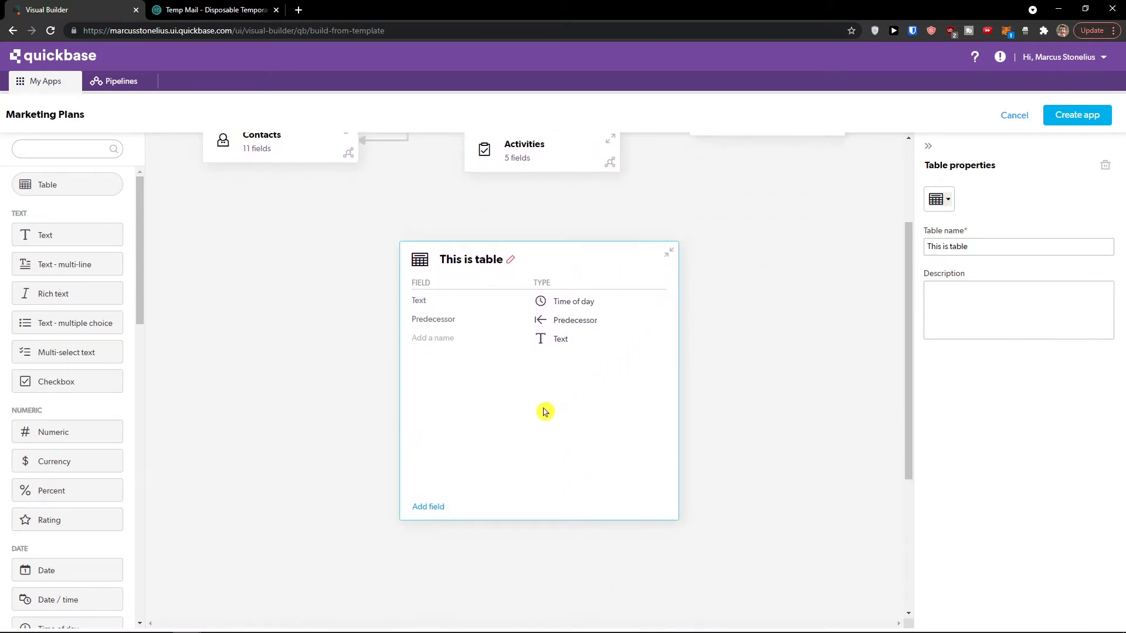
{"action": "scroll", "coordinate": [543, 410], "scroll_direction": "up", "scroll_amount": 2}
{"action": "left_click", "coordinate": [671, 367]}
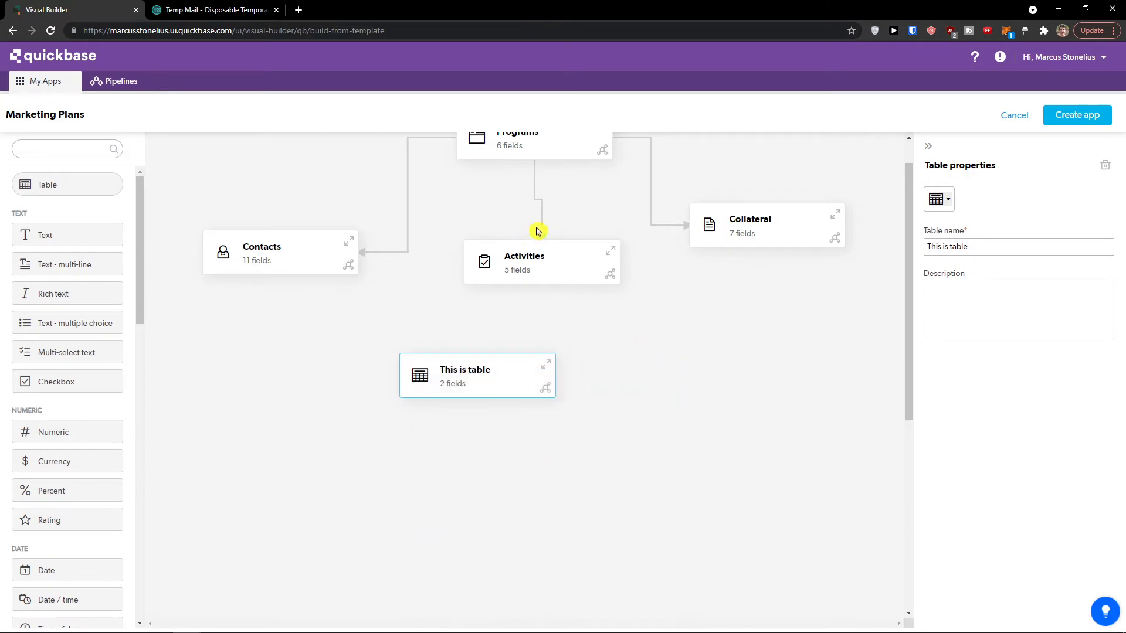
Step: Inspect the Activities table's icon choices without changing its icon
{"action": "left_click", "coordinate": [543, 228]}
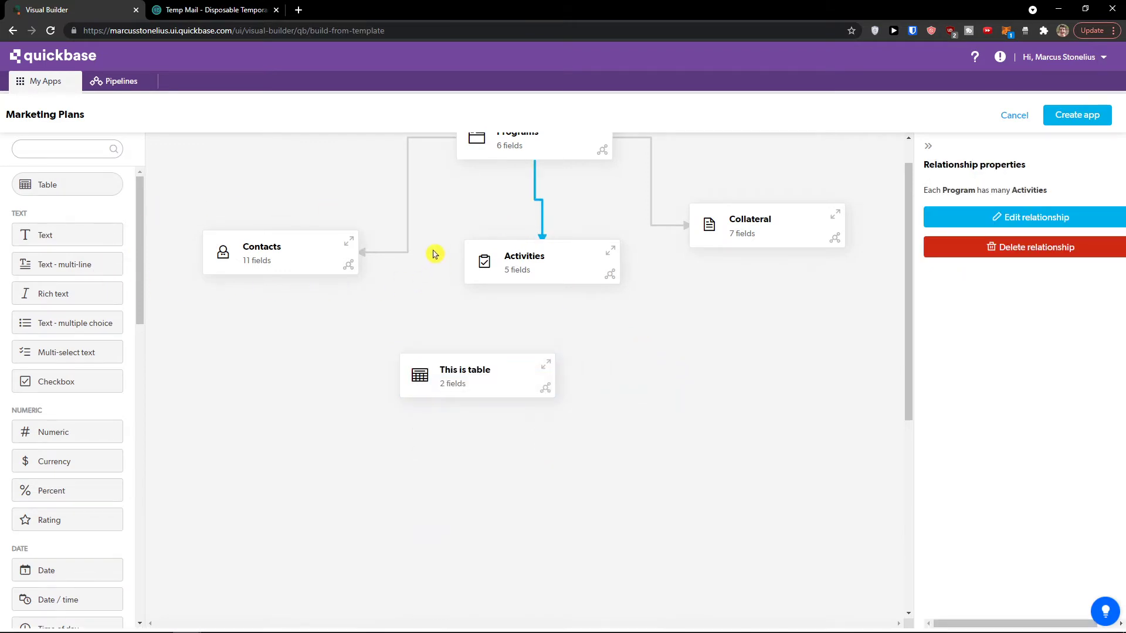
{"action": "left_click", "coordinate": [546, 273]}
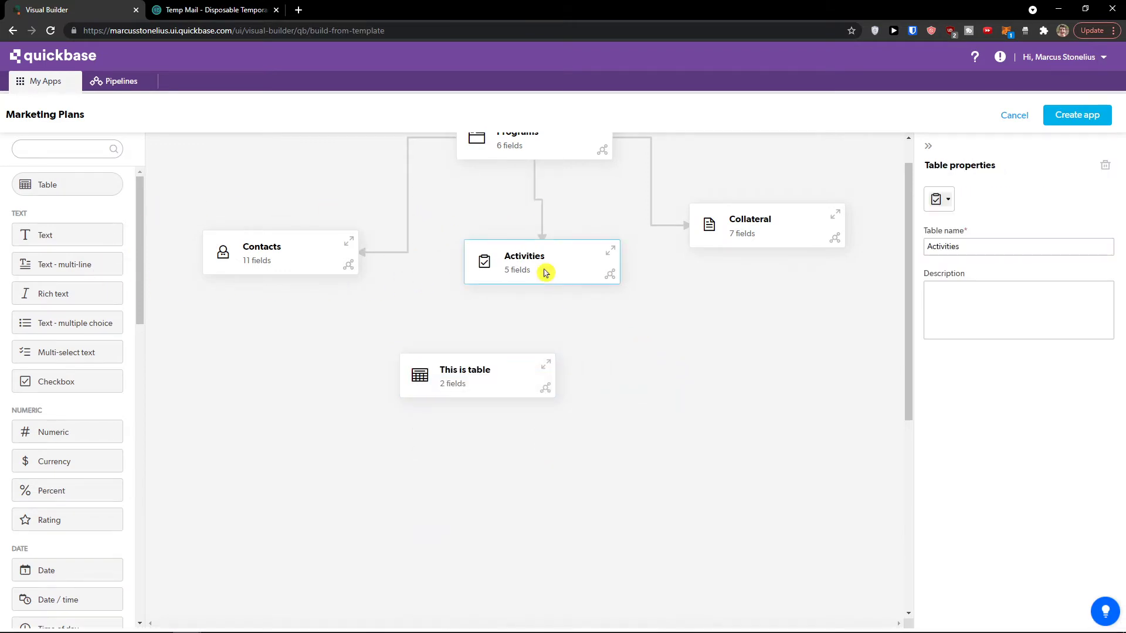
{"action": "left_click", "coordinate": [950, 202]}
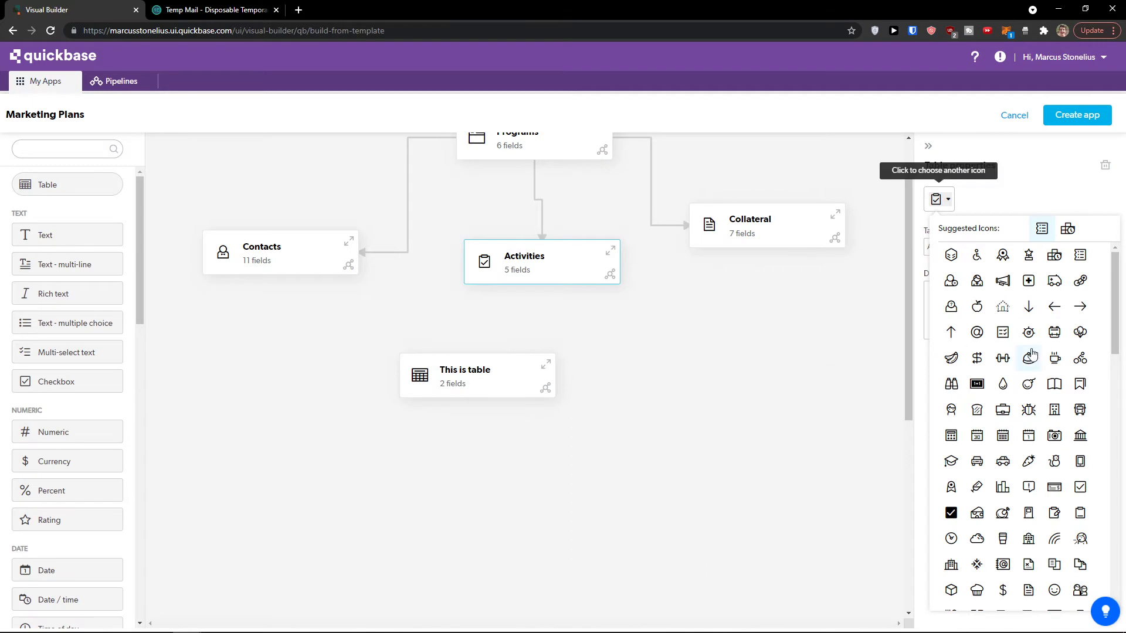
{"action": "scroll", "coordinate": [996, 363], "scroll_direction": "down", "scroll_amount": 2}
{"action": "left_click", "coordinate": [901, 416]}
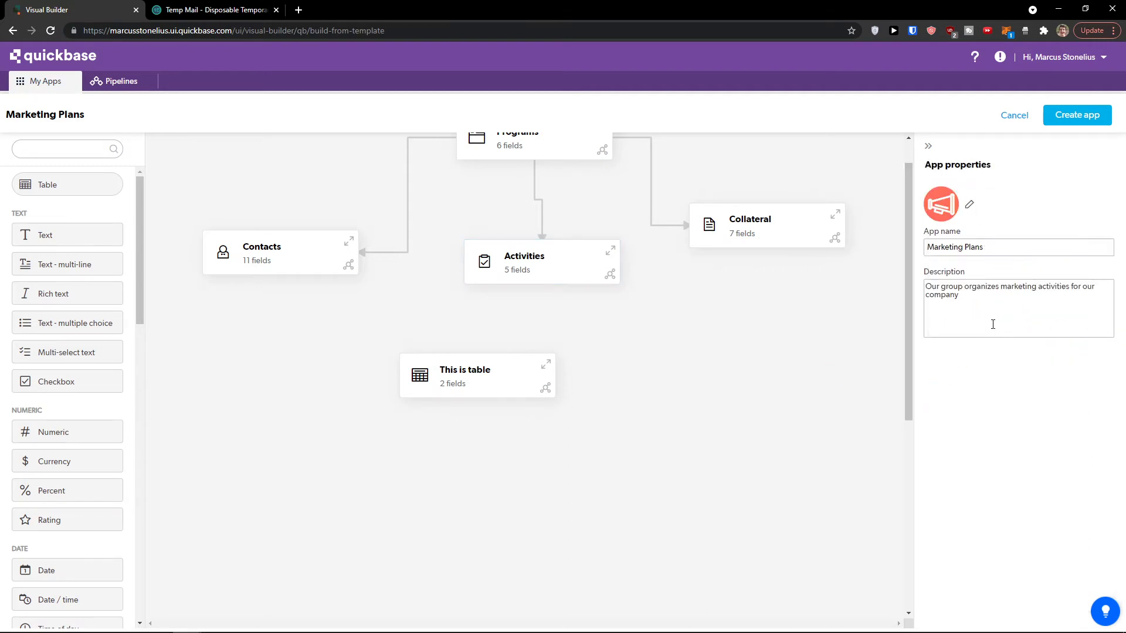
Step: Edit the Programs–Activities link into a Programs-parent relationship with This is table
{"action": "left_click", "coordinate": [549, 223]}
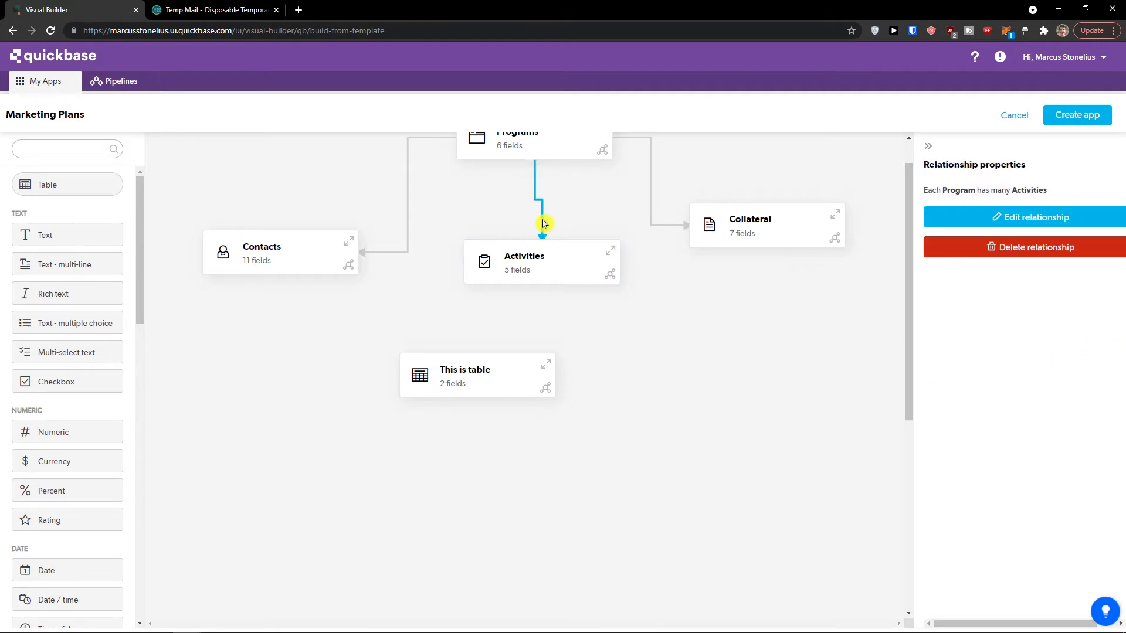
{"action": "left_click", "coordinate": [1005, 217]}
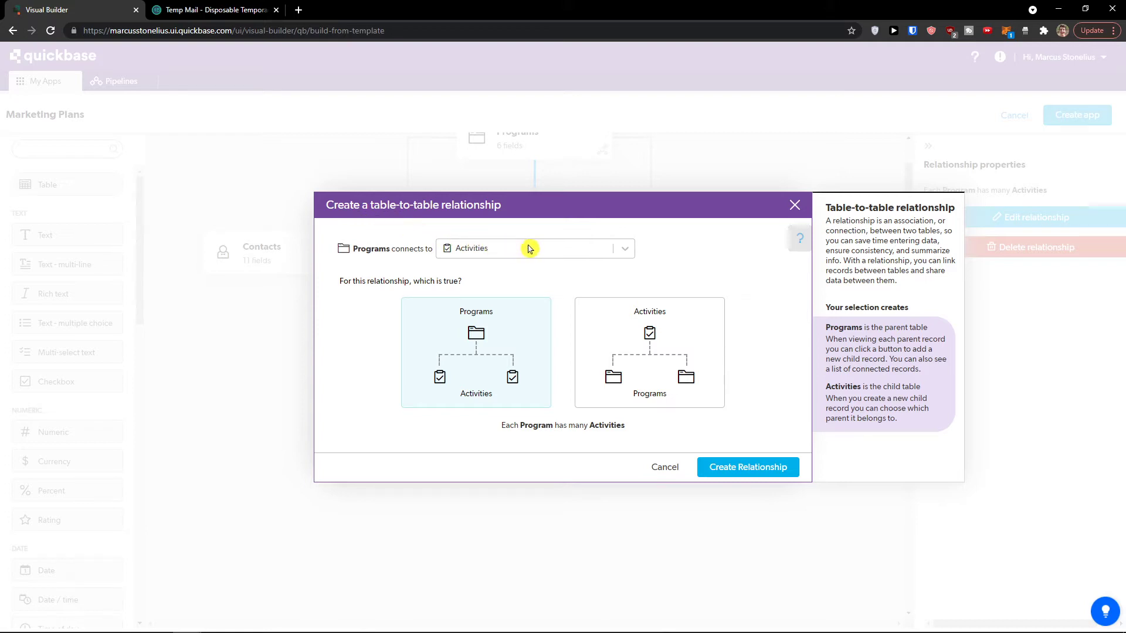
{"action": "left_click", "coordinate": [624, 251]}
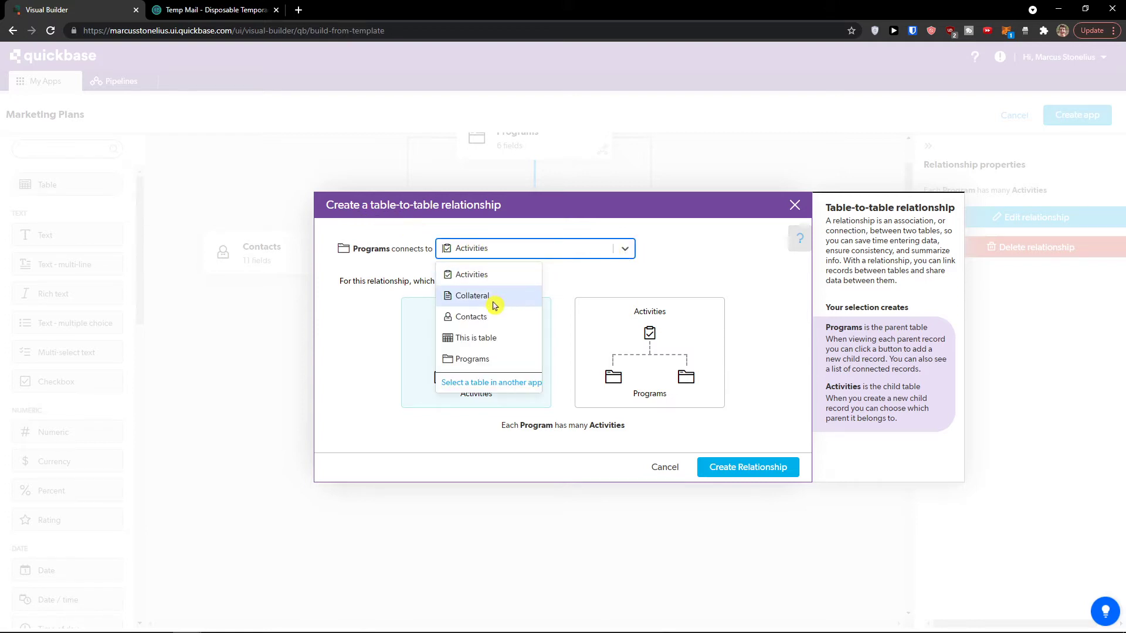
{"action": "left_click", "coordinate": [507, 347]}
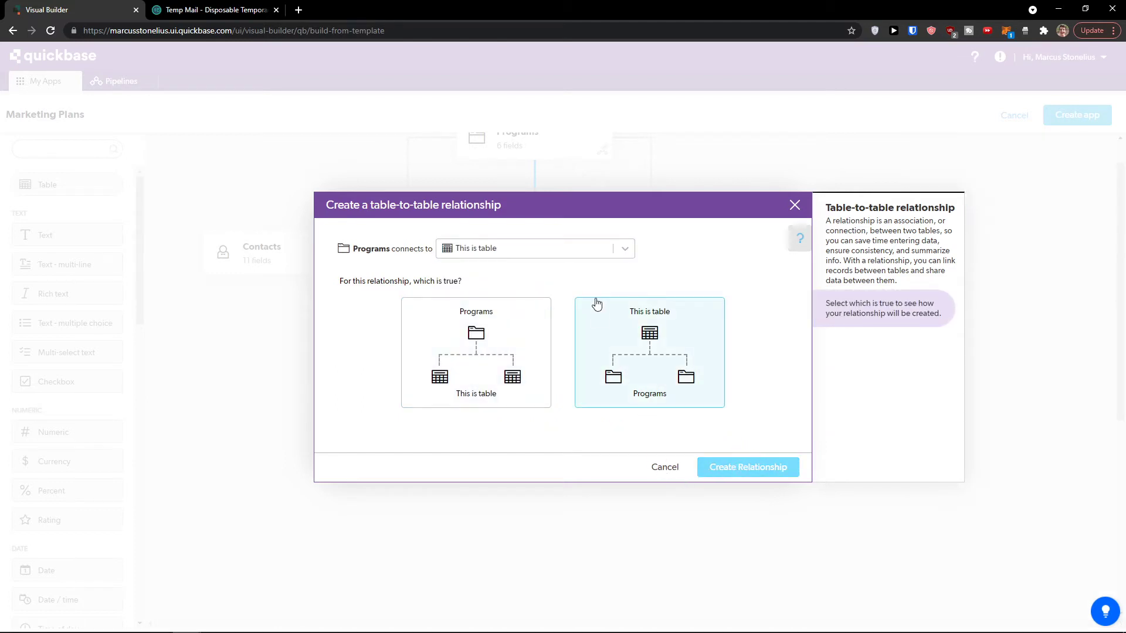
{"action": "left_click", "coordinate": [516, 367]}
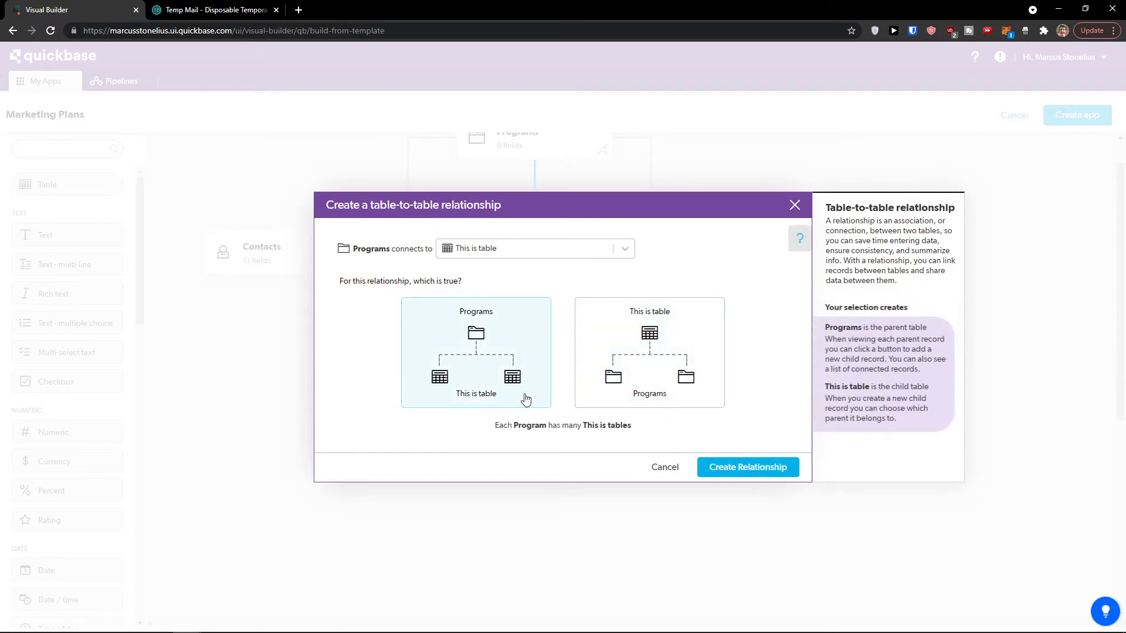
{"action": "left_click", "coordinate": [754, 467]}
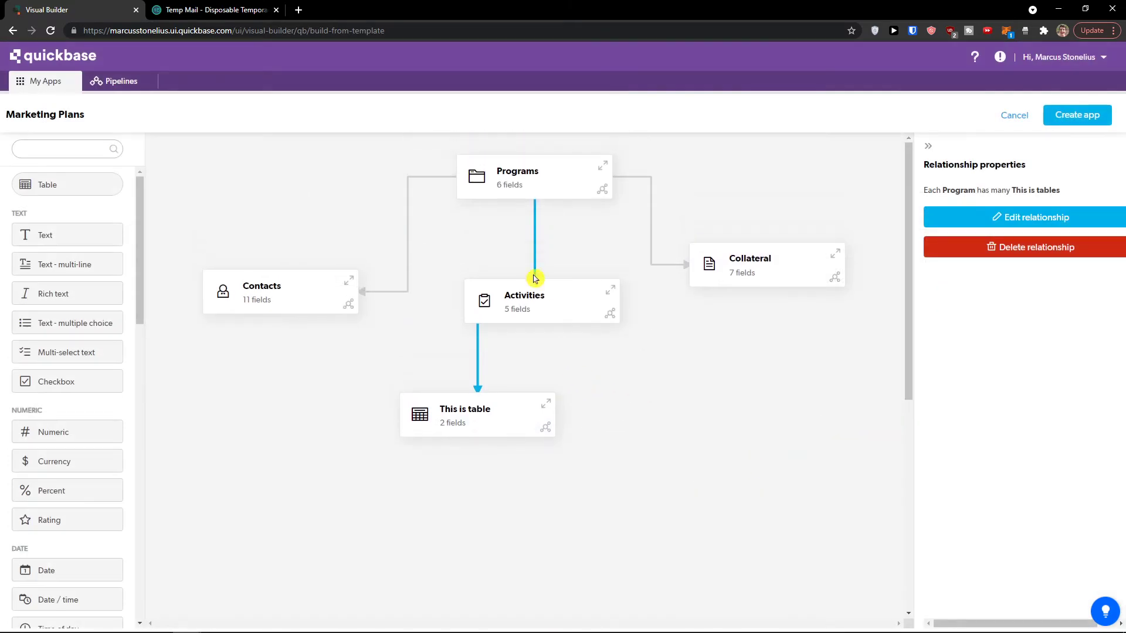
{"action": "left_click_drag", "start_coordinate": [514, 414], "coordinate": [460, 472]}
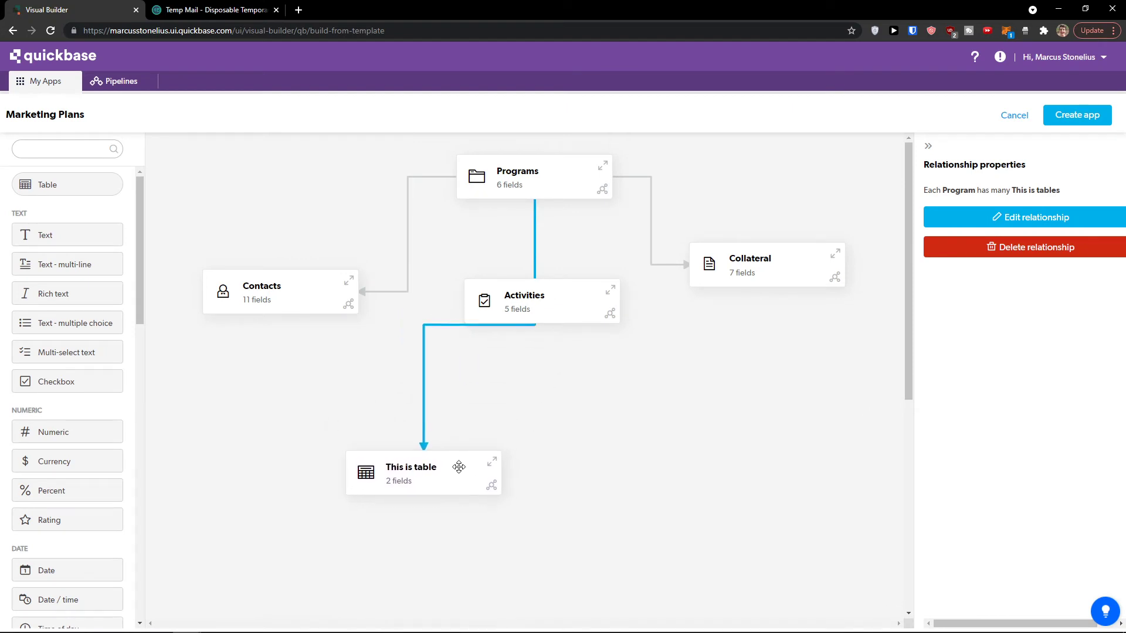
{"action": "left_click", "coordinate": [550, 190]}
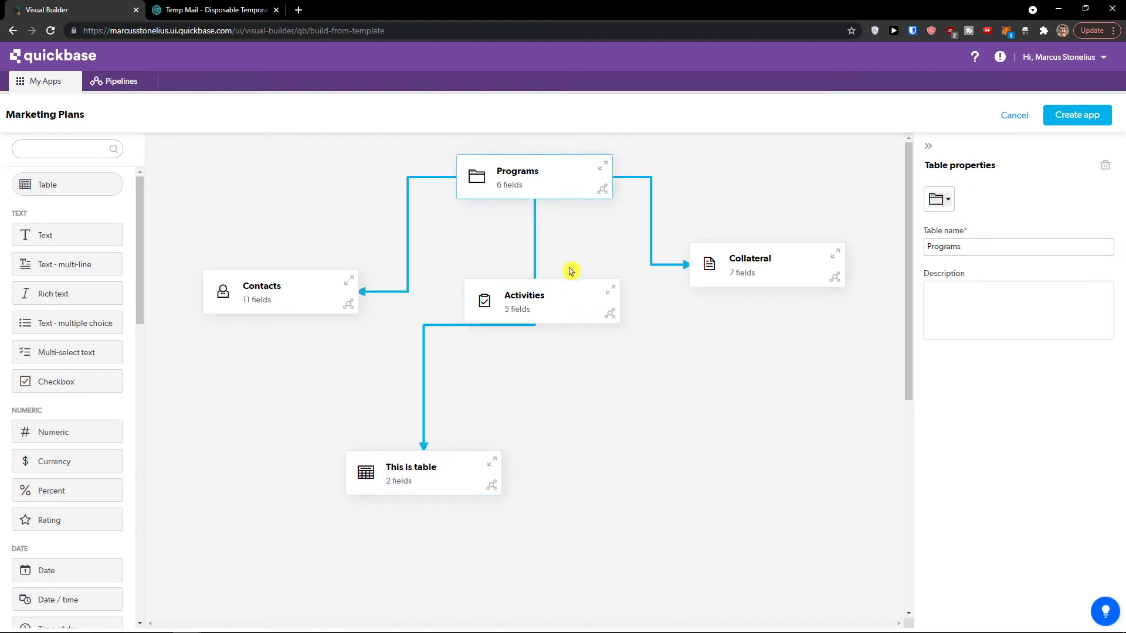
{"action": "left_click", "coordinate": [570, 298]}
{"action": "left_click", "coordinate": [538, 258]}
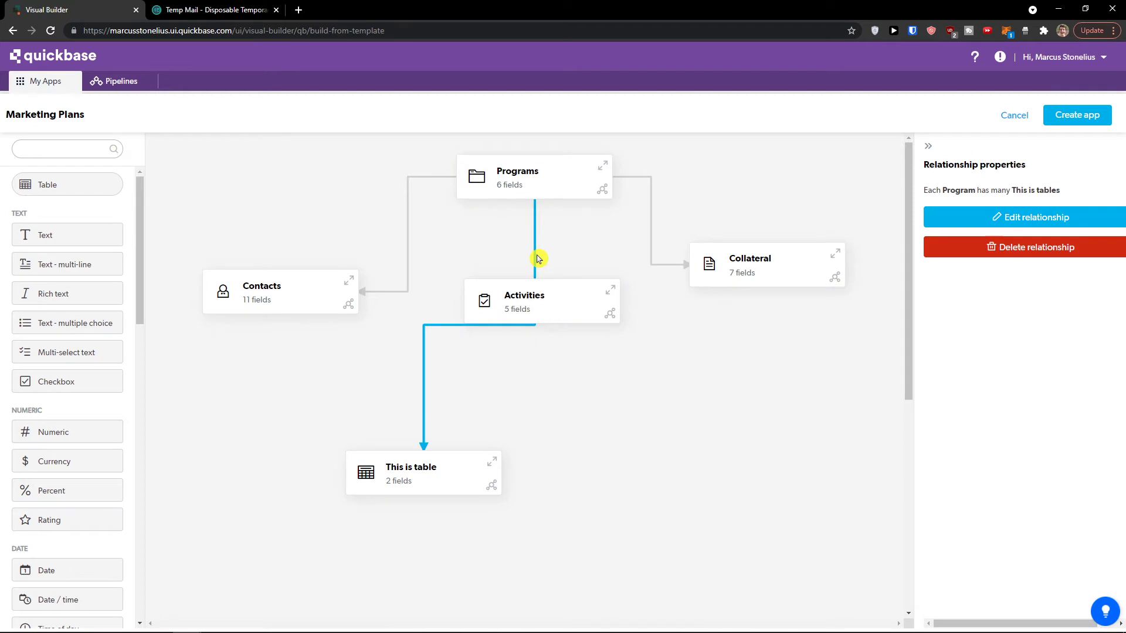
{"action": "left_click", "coordinate": [650, 236]}
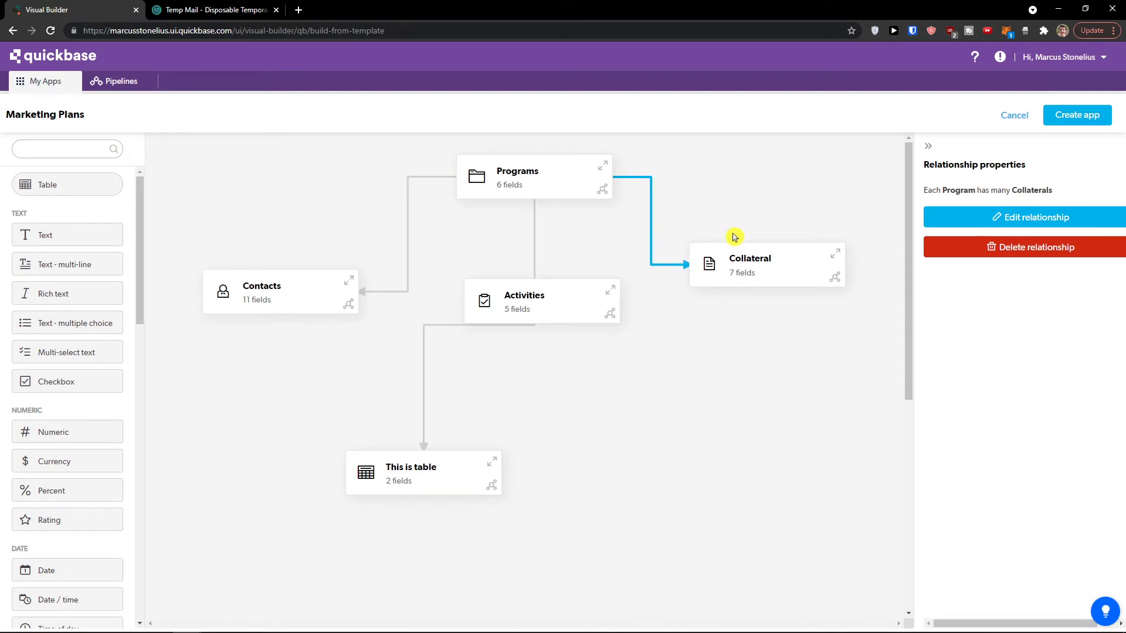
{"action": "left_click", "coordinate": [1000, 222]}
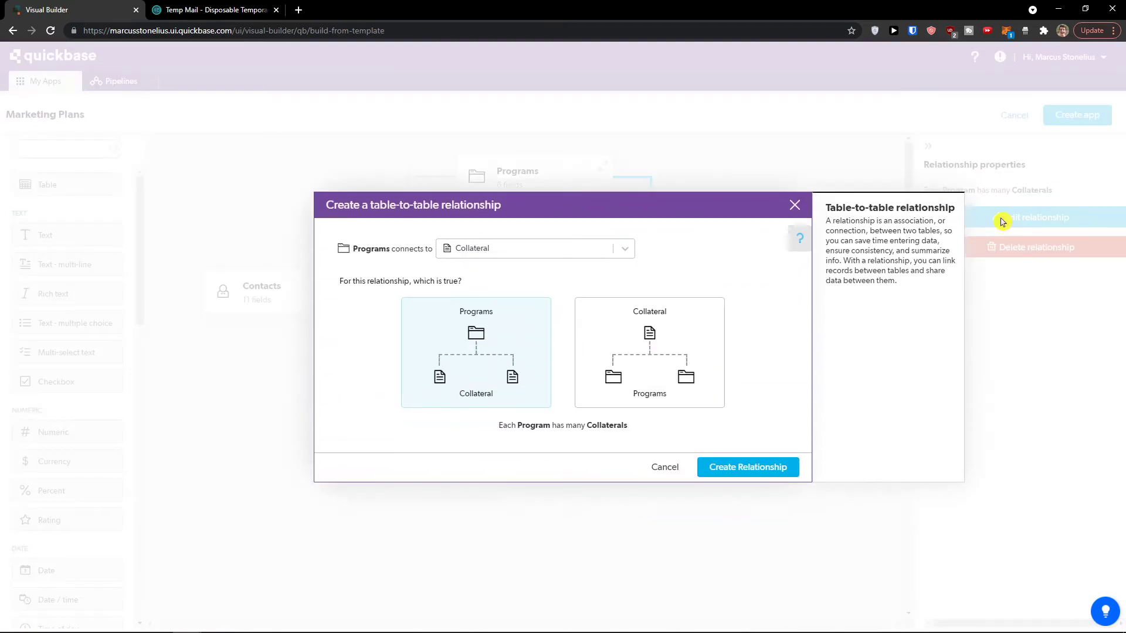
{"action": "left_click", "coordinate": [626, 251]}
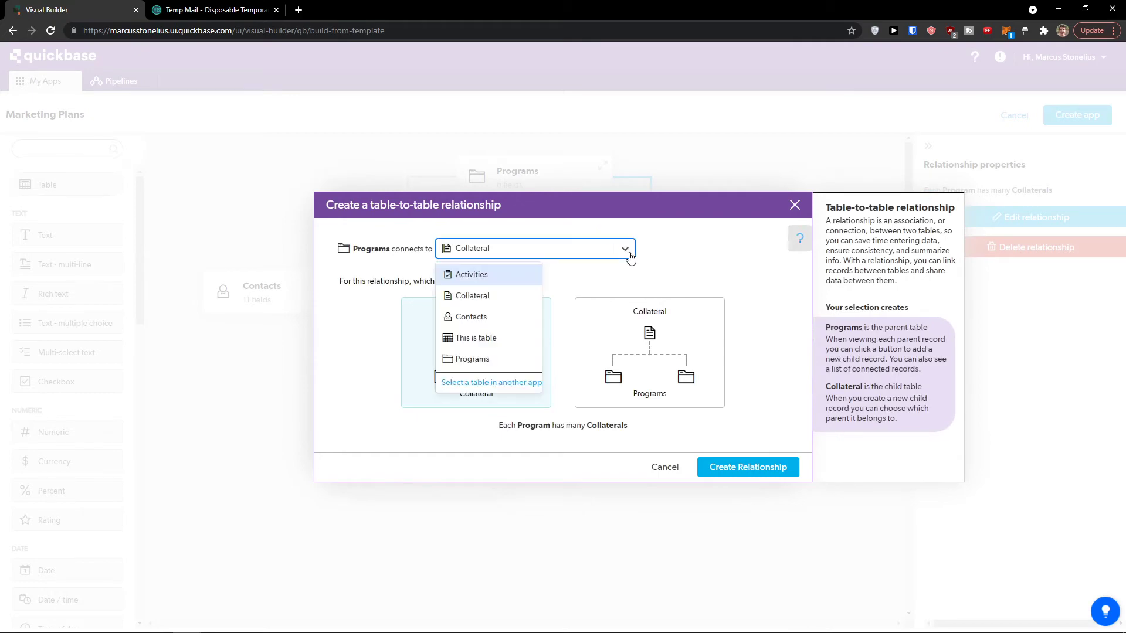
{"action": "left_click", "coordinate": [663, 467]}
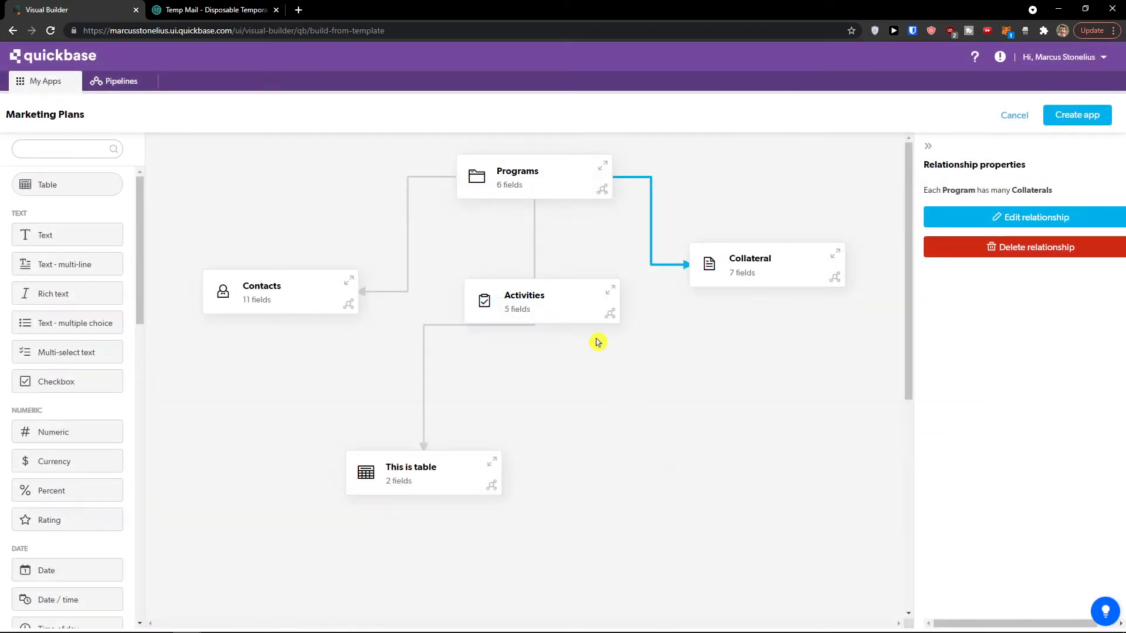
{"action": "left_click", "coordinate": [584, 311]}
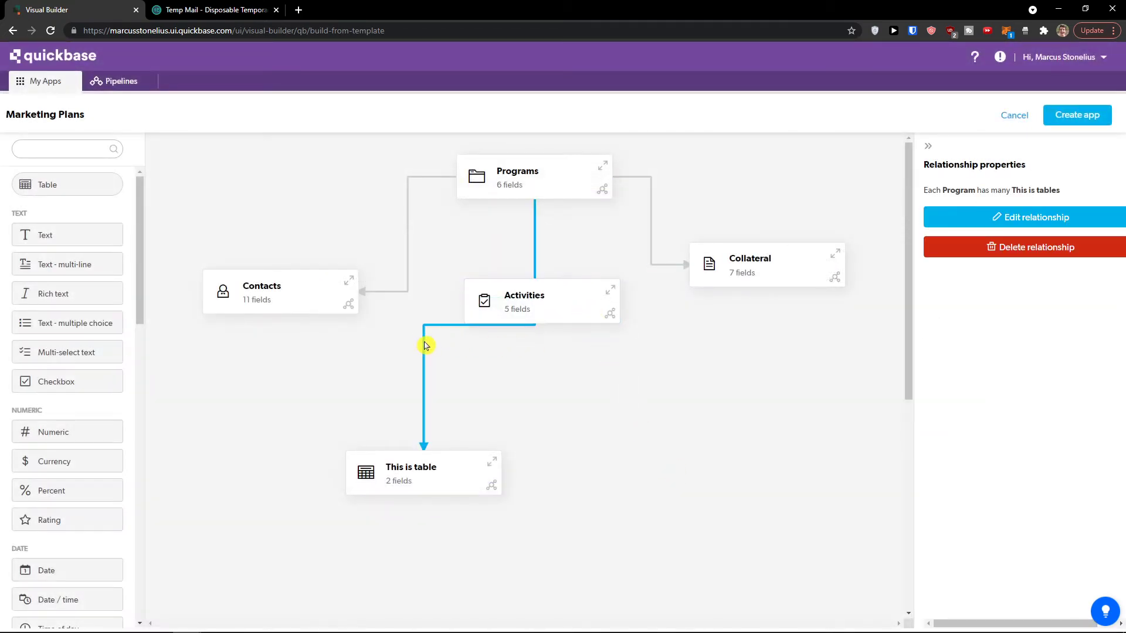
{"action": "left_click", "coordinate": [1029, 218]}
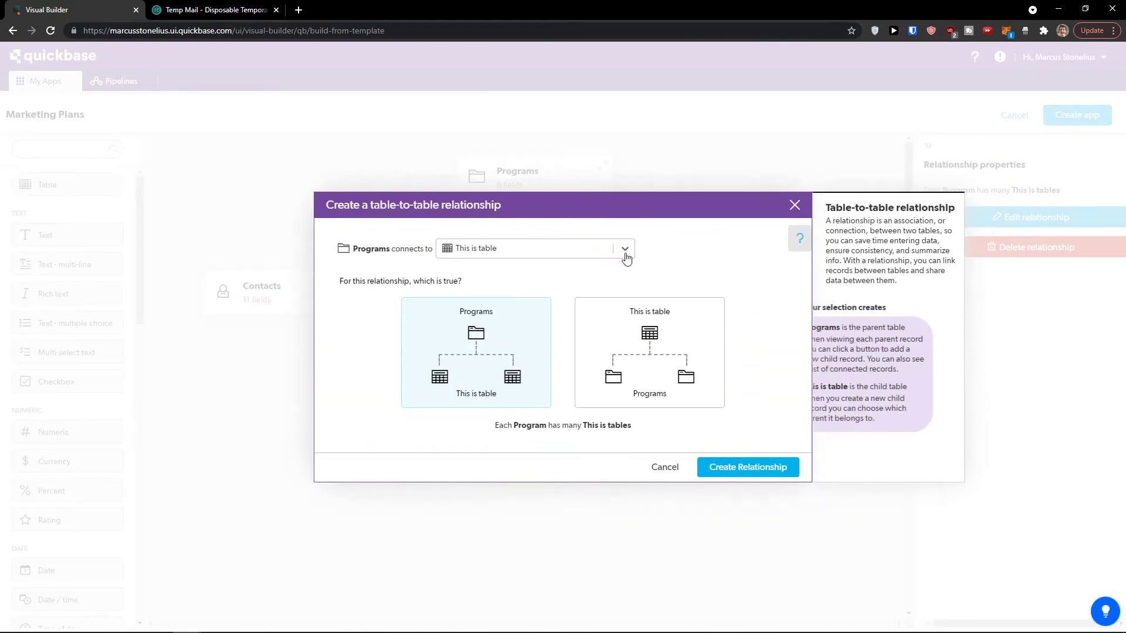
{"action": "left_click", "coordinate": [626, 258]}
{"action": "left_click", "coordinate": [673, 465]}
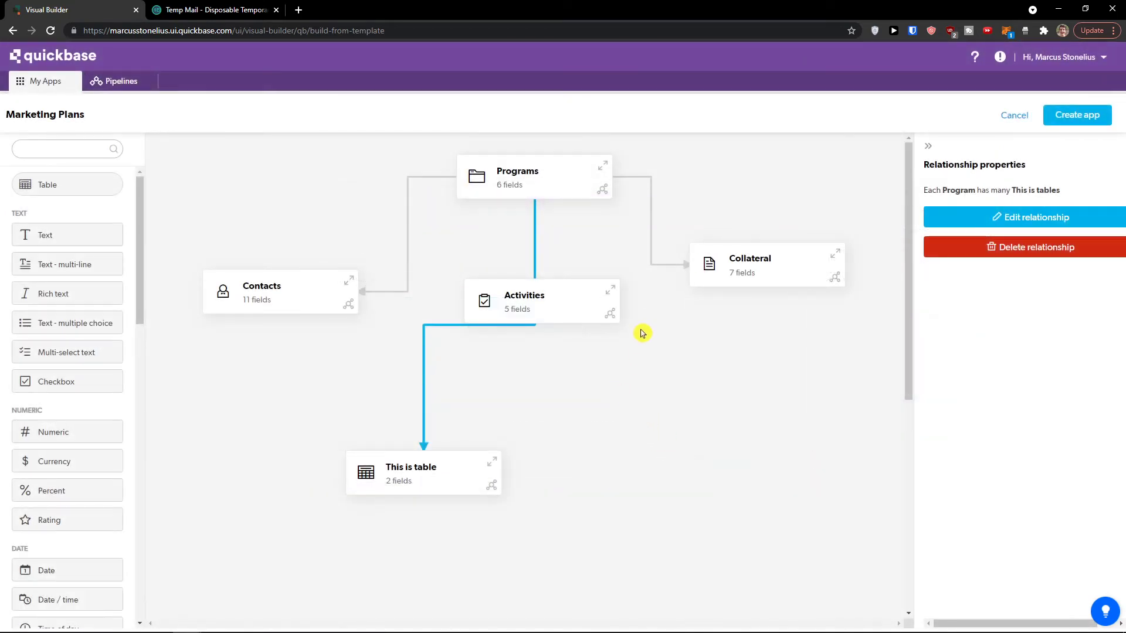
{"action": "left_click", "coordinate": [607, 168]}
{"action": "left_click", "coordinate": [725, 172]}
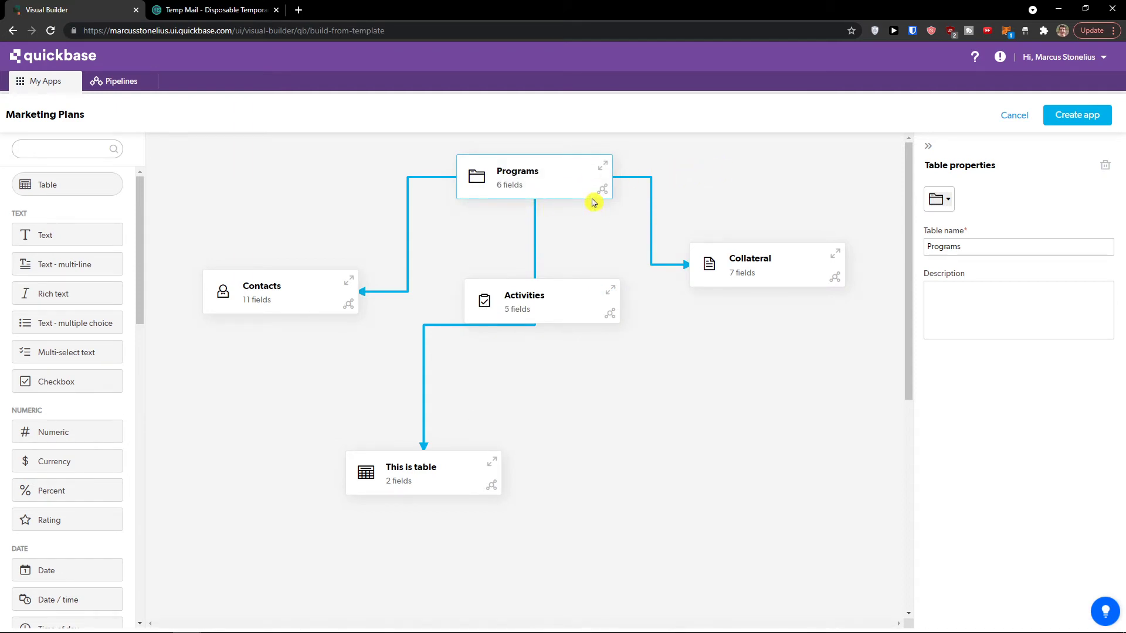
Step: Create the Marketing Plans app and view its Activities table with 3 sample activities
{"action": "left_click", "coordinate": [1094, 119]}
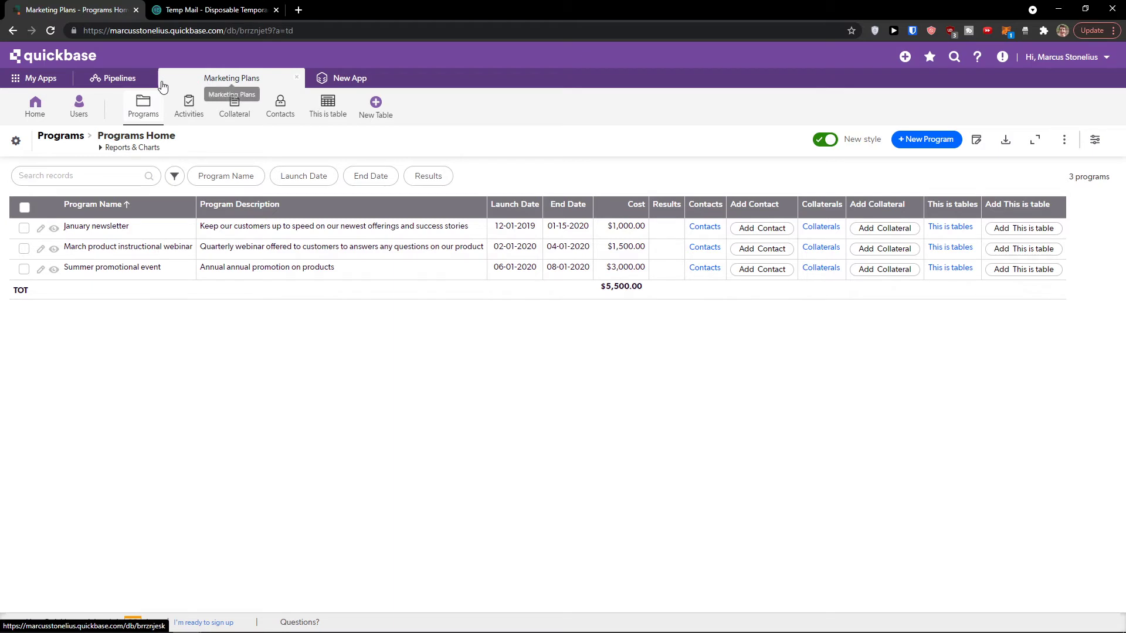
{"action": "left_click", "coordinate": [143, 117]}
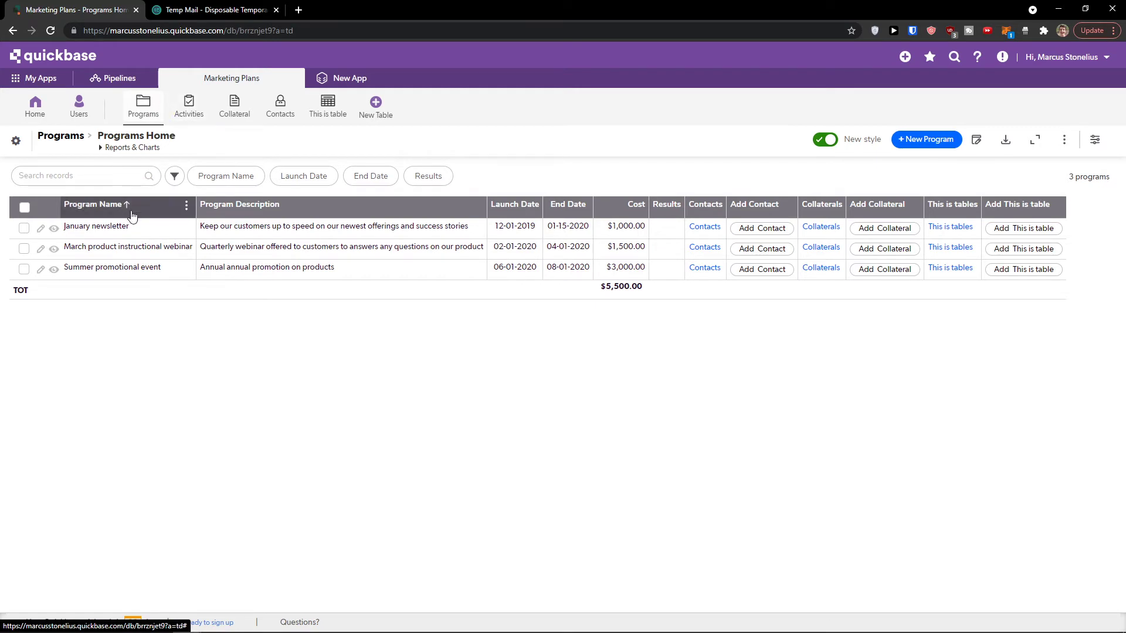
{"action": "left_click", "coordinate": [127, 268]}
{"action": "left_click", "coordinate": [186, 115]}
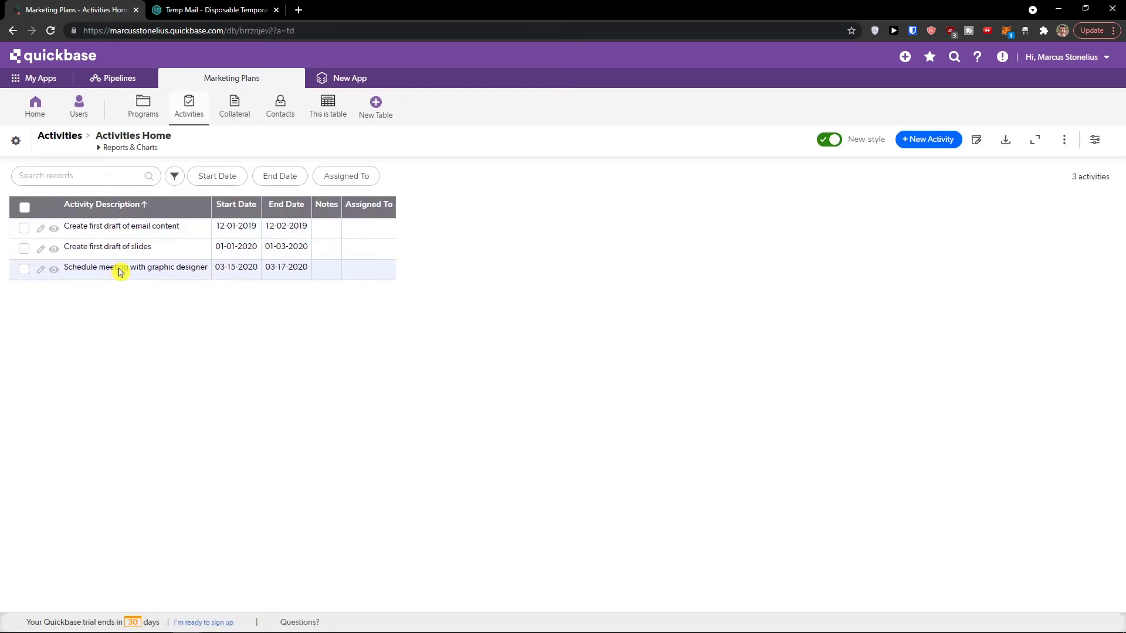
Step: Browse the Collateral, Contacts and This is table tables, sorting This is table by Text ascending
{"action": "left_click", "coordinate": [238, 121]}
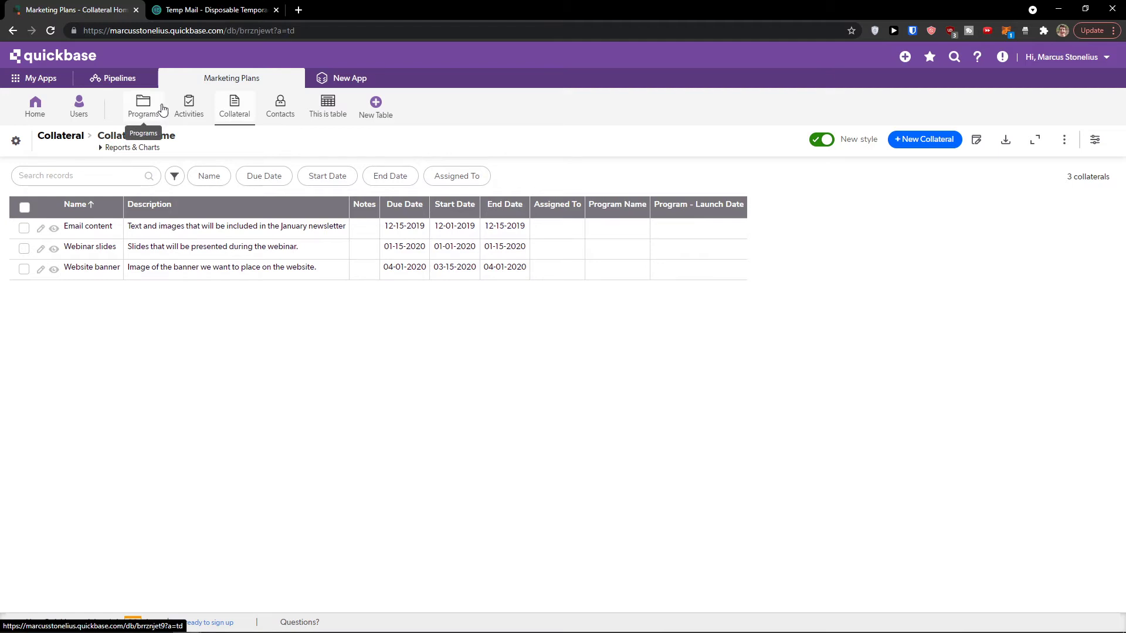
{"action": "left_click", "coordinate": [280, 106]}
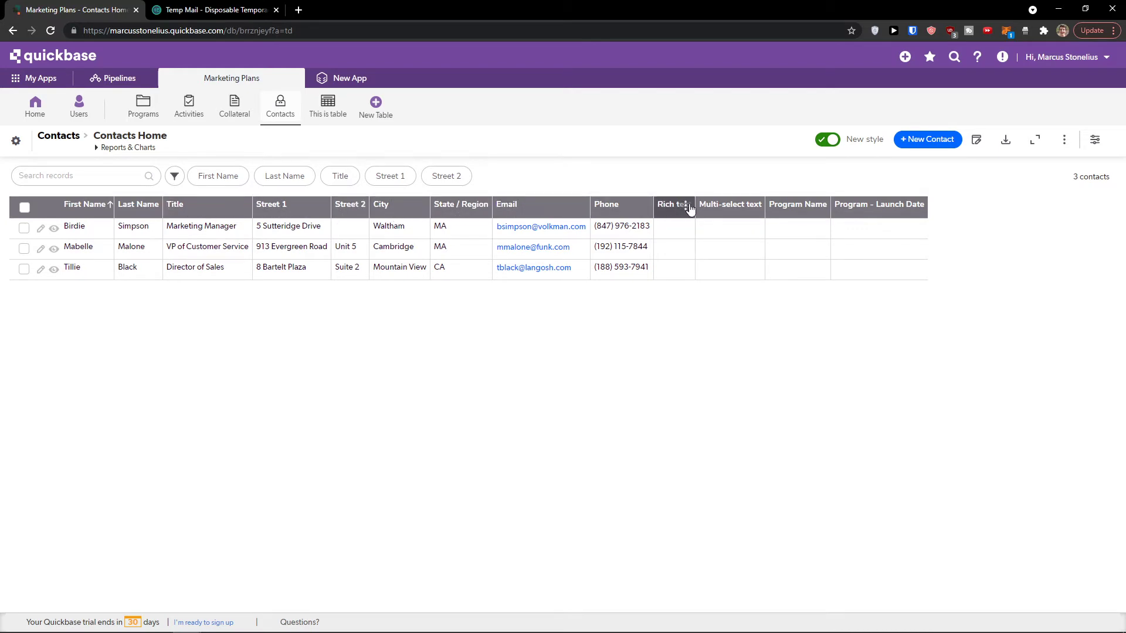
{"action": "left_click", "coordinate": [333, 117]}
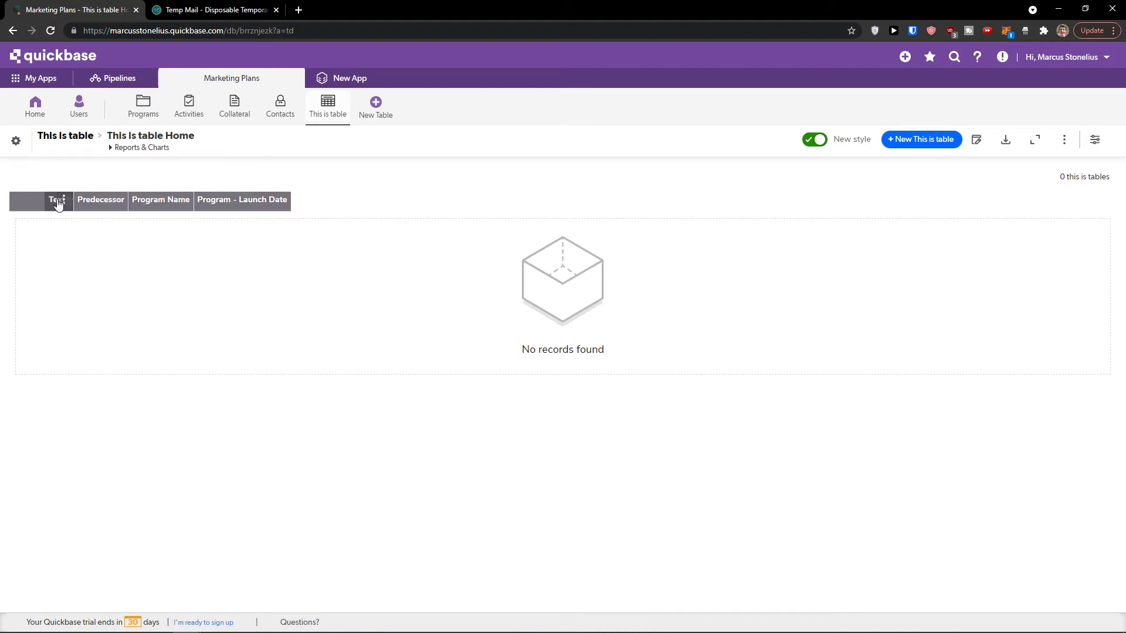
{"action": "left_click", "coordinate": [27, 209]}
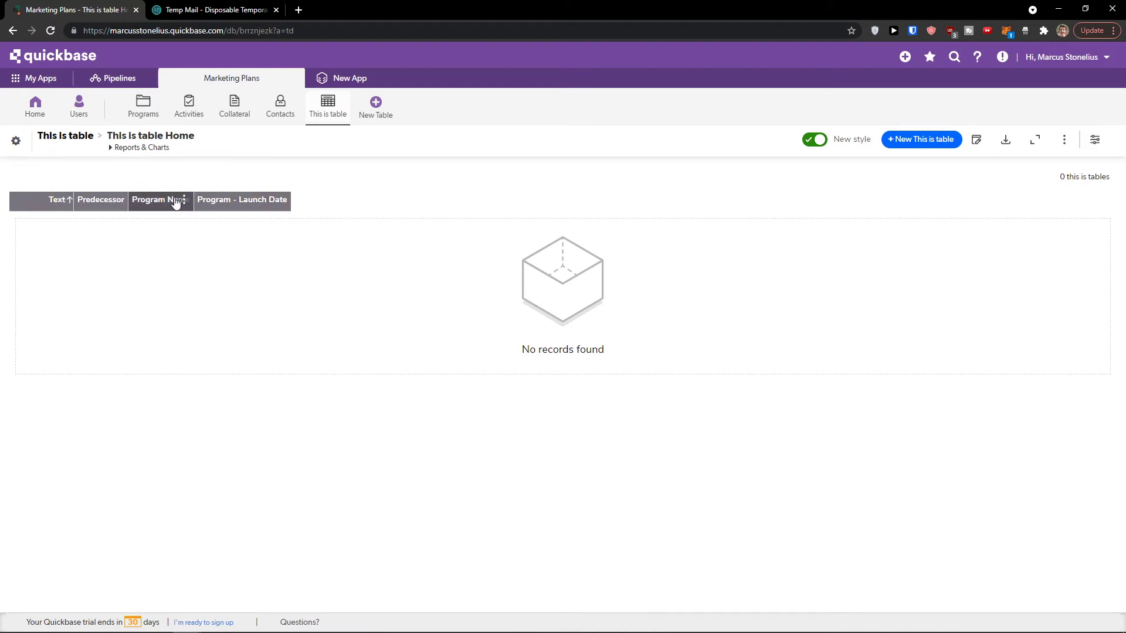
Step: Peek at Pipelines, then return to the Programs list of three programs totaling $5,500.00
{"action": "left_click", "coordinate": [118, 81]}
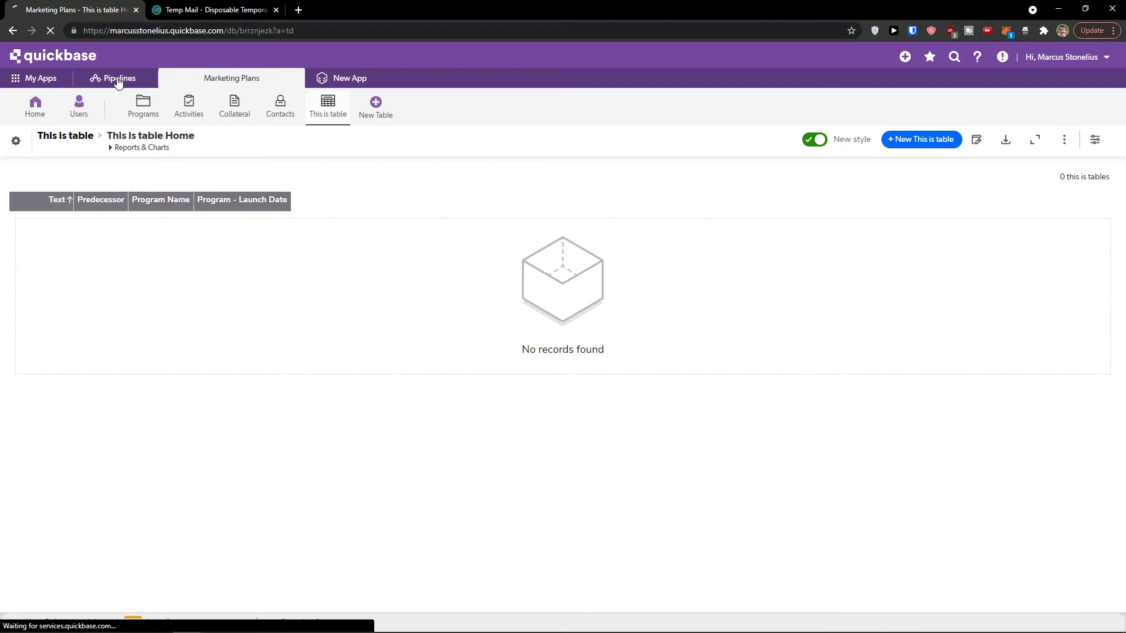
{"action": "left_click", "coordinate": [8, 30]}
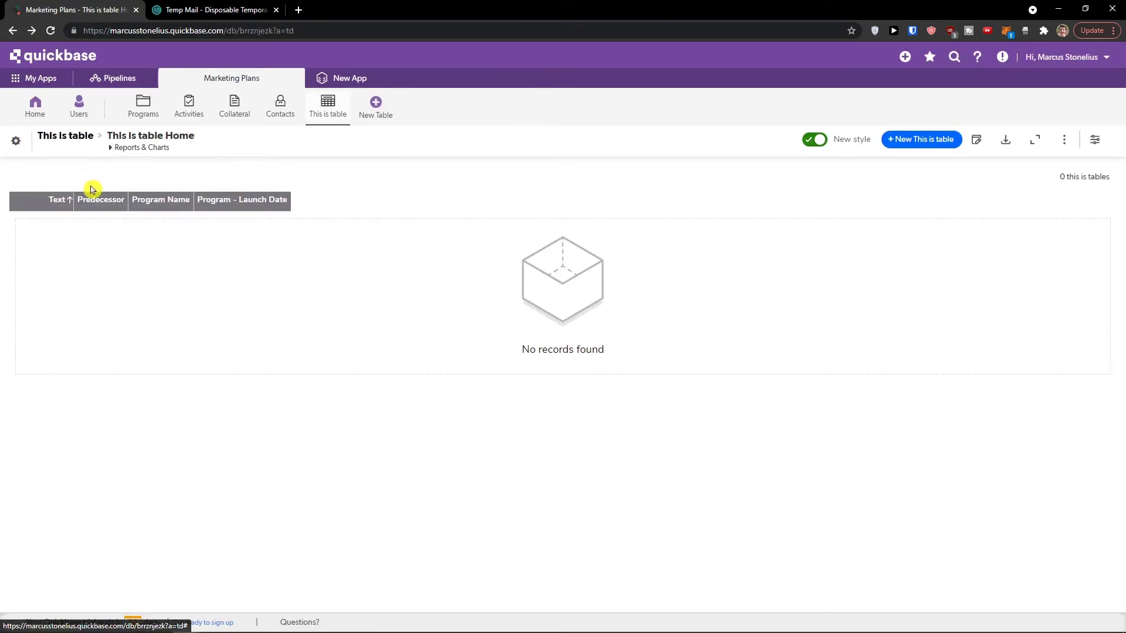
{"action": "left_click", "coordinate": [132, 116]}
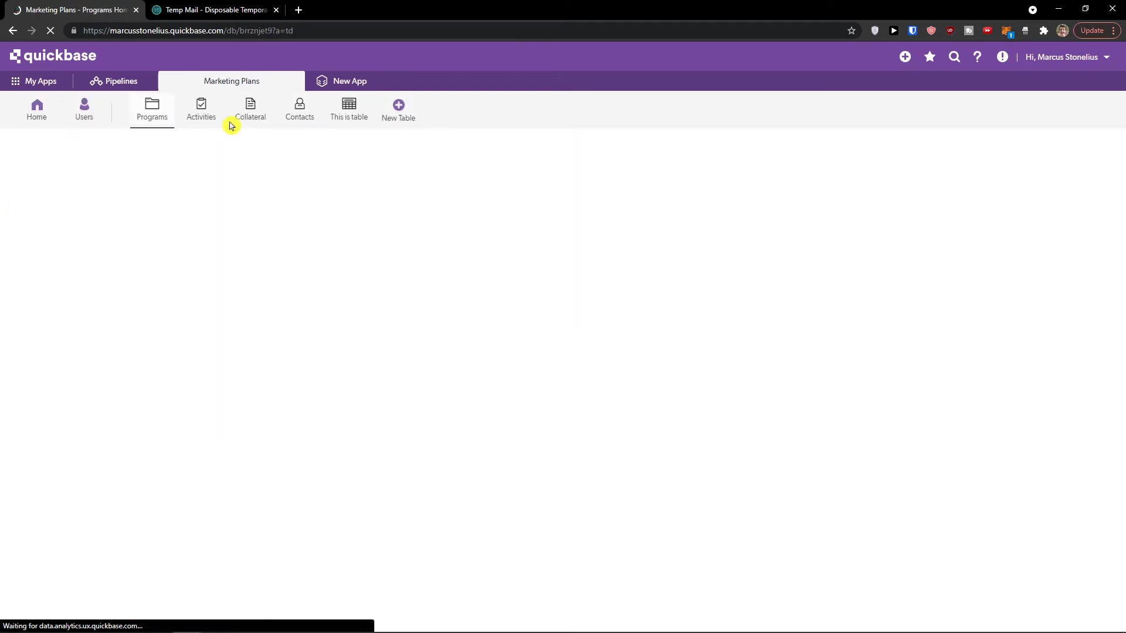
{"action": "left_click", "coordinate": [401, 113]}
Step: Start a new table from scratch named CRM with records called Customer
{"action": "left_click", "coordinate": [385, 114]}
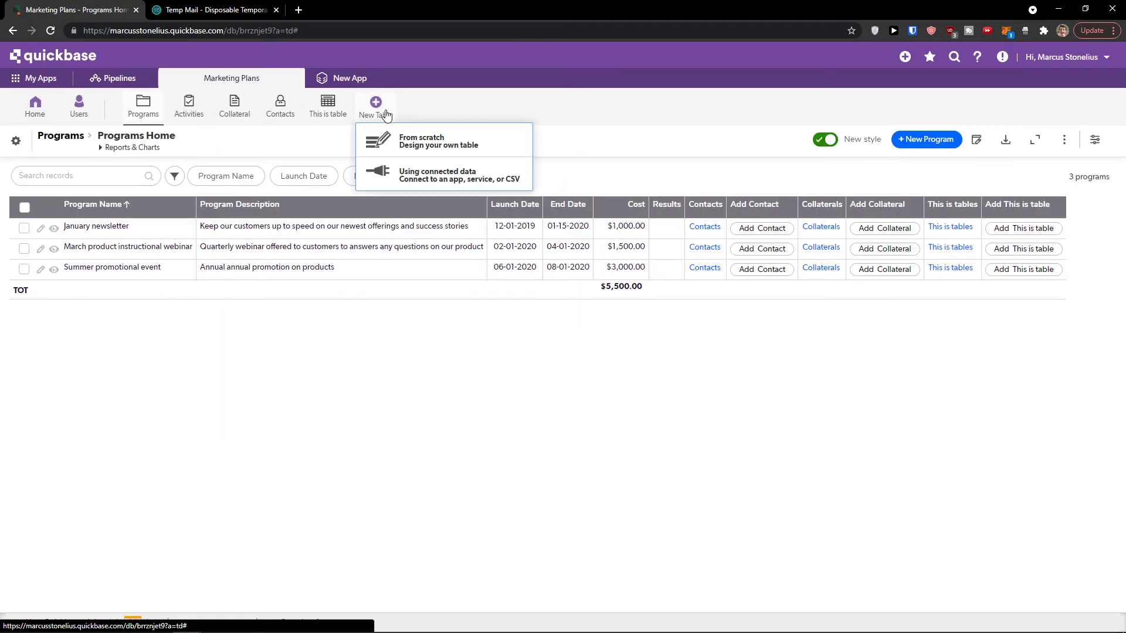
{"action": "left_click", "coordinate": [469, 149]}
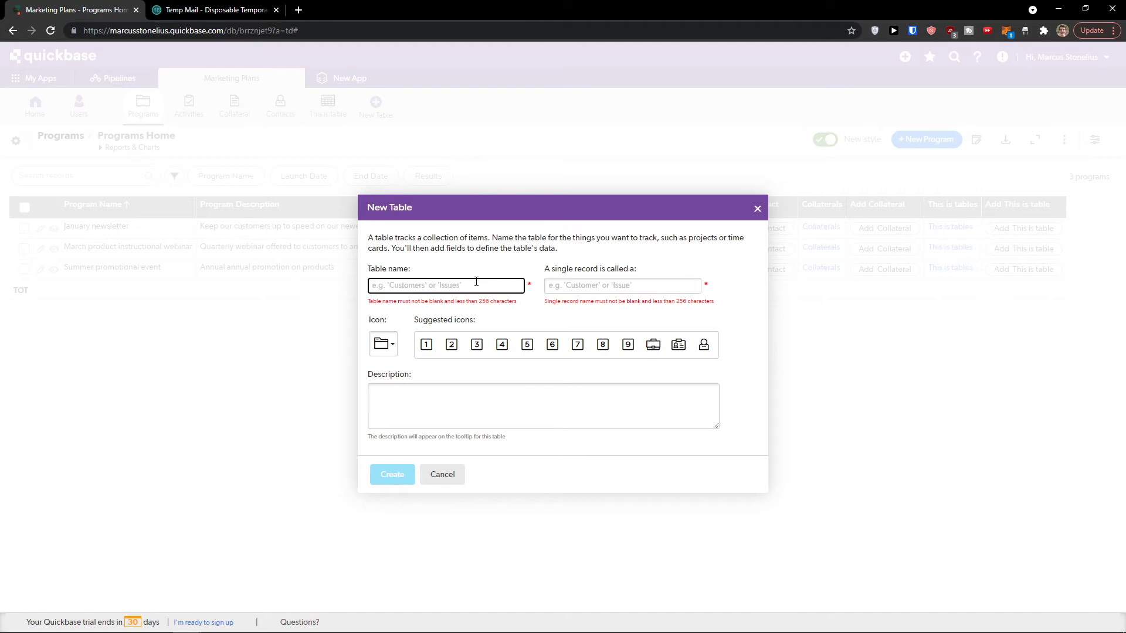
{"action": "type", "text": "CRM"}
{"action": "key", "text": "Tab"}
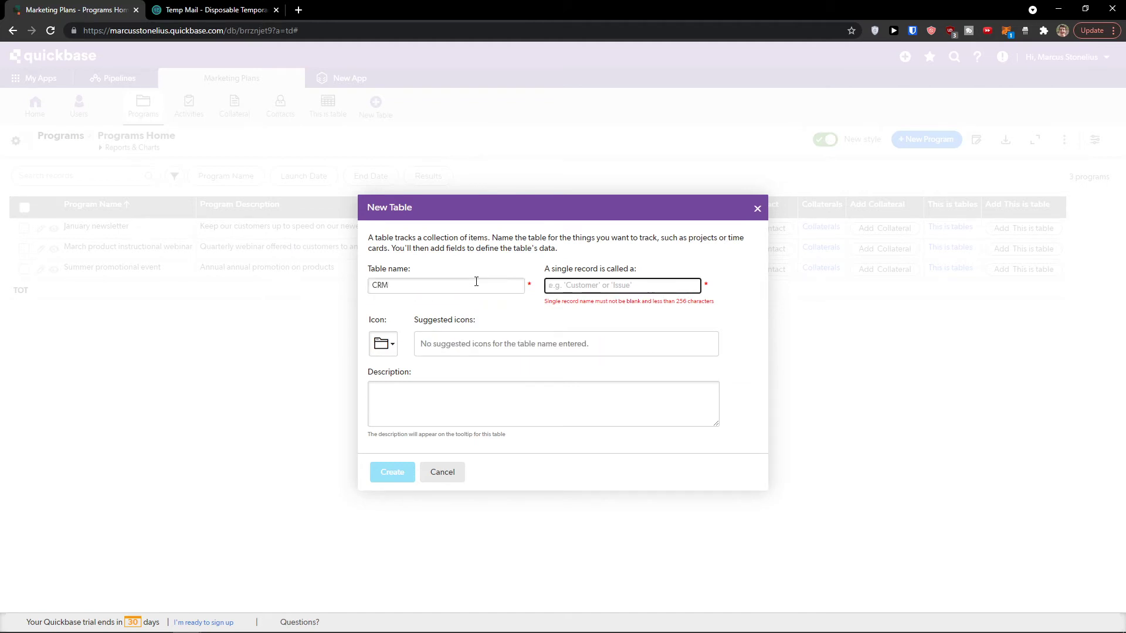
{"action": "type", "text": "Cu"}
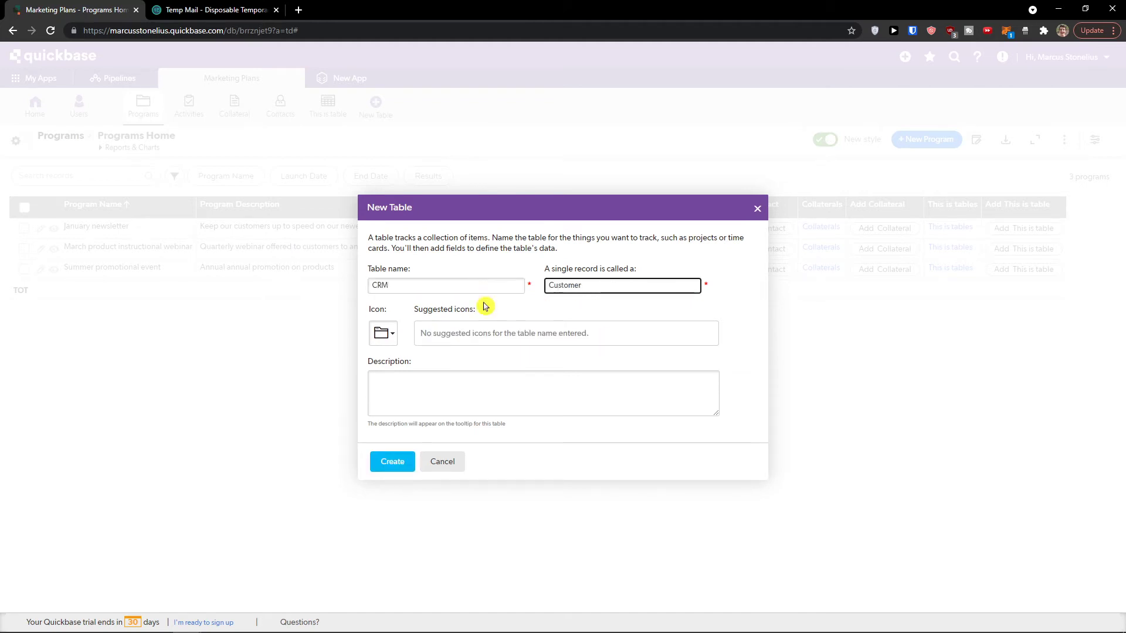
{"action": "type", "text": "stomer"}
Step: Pick an icon for the CRM table and create it
{"action": "left_click", "coordinate": [382, 332]}
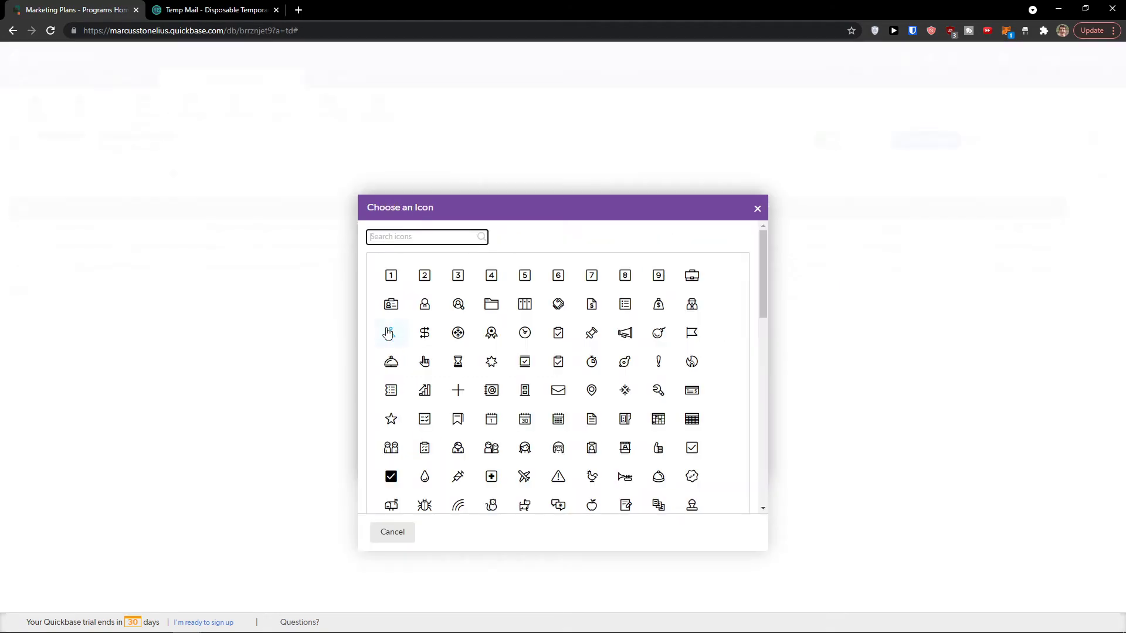
{"action": "left_click", "coordinate": [458, 333]}
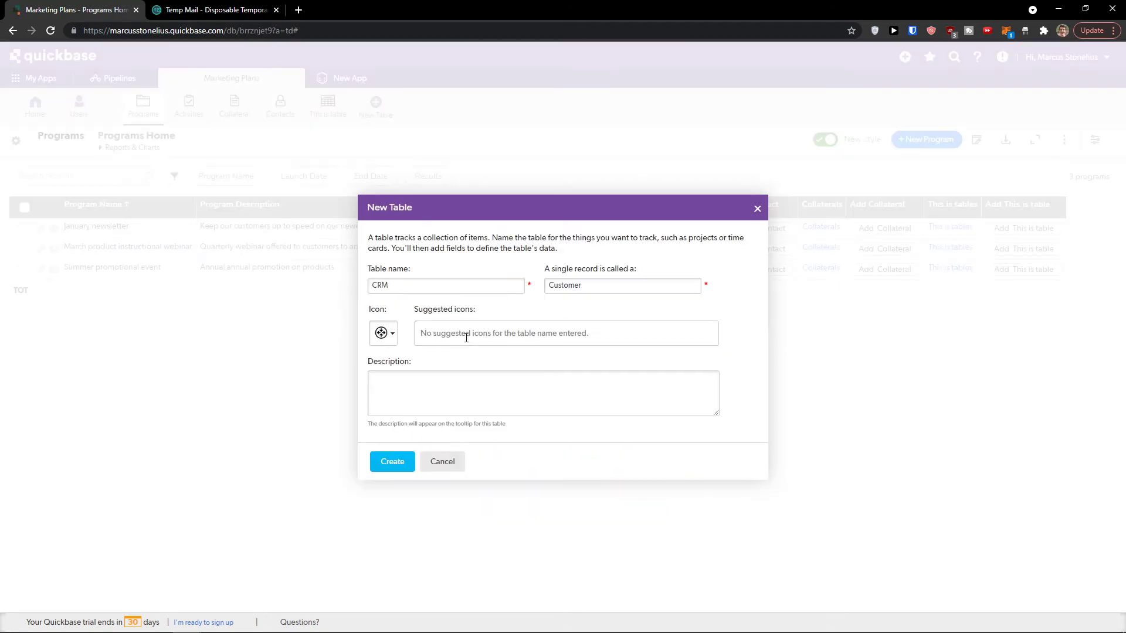
{"action": "left_click", "coordinate": [385, 343]}
{"action": "left_click", "coordinate": [420, 333]}
{"action": "left_click", "coordinate": [405, 461]}
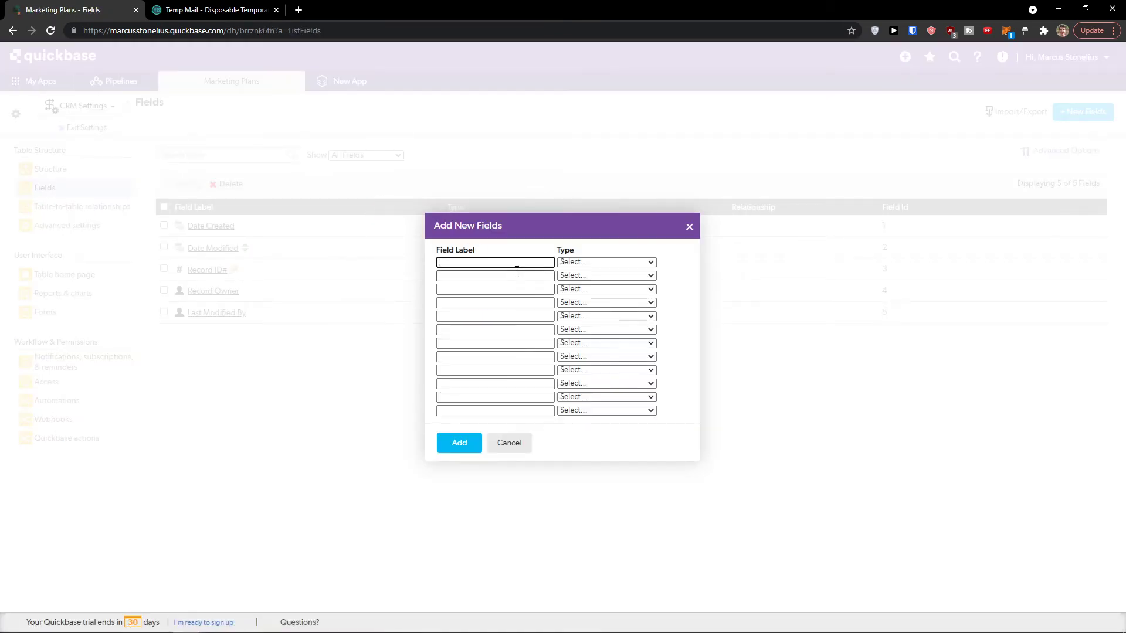
Step: Define the first two CRM fields: Name as Text and When Acquired as Date
{"action": "left_click", "coordinate": [578, 264]}
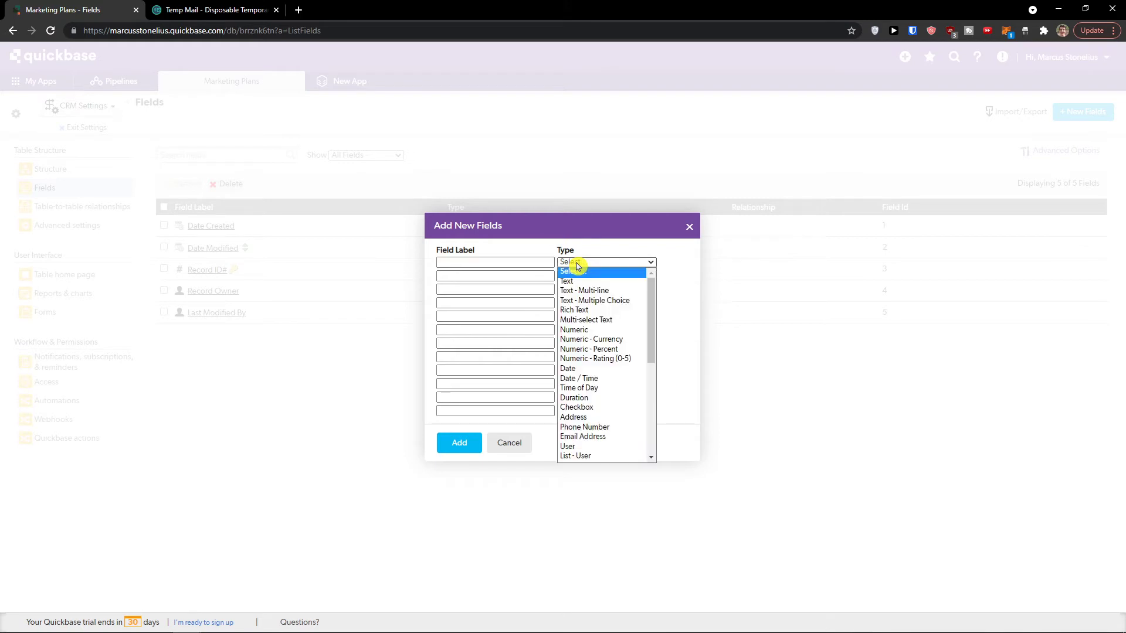
{"action": "left_click", "coordinate": [578, 264]}
{"action": "left_click", "coordinate": [578, 264]}
{"action": "left_click_drag", "start_coordinate": [653, 306], "coordinate": [669, 284]}
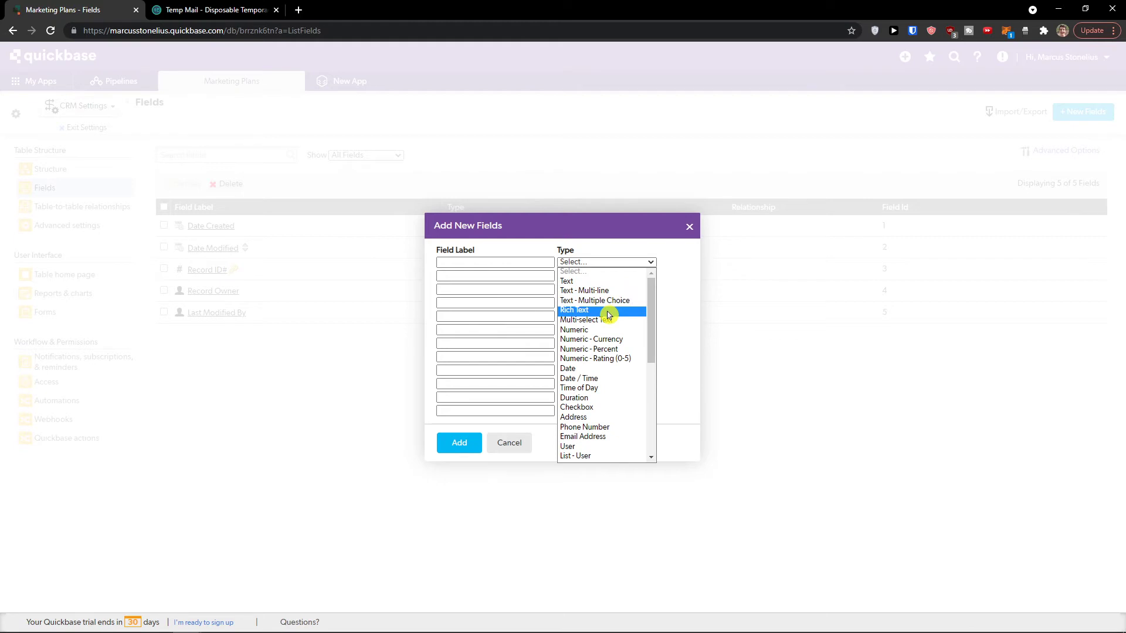
{"action": "left_click", "coordinate": [605, 283]}
{"action": "left_click", "coordinate": [521, 262]}
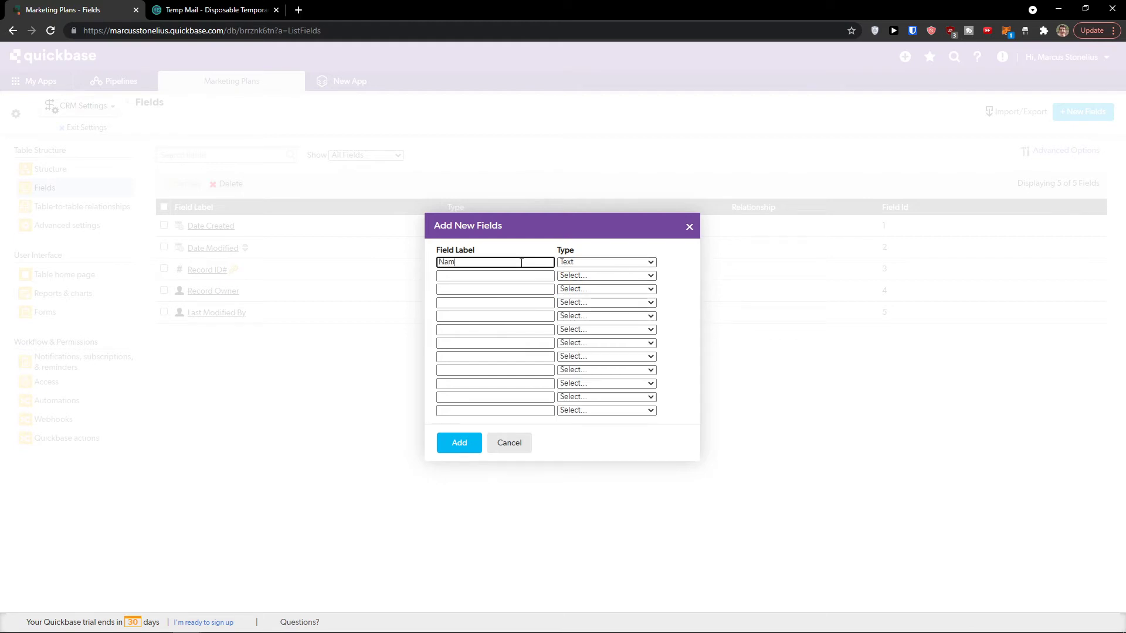
{"action": "left_click", "coordinate": [571, 281]}
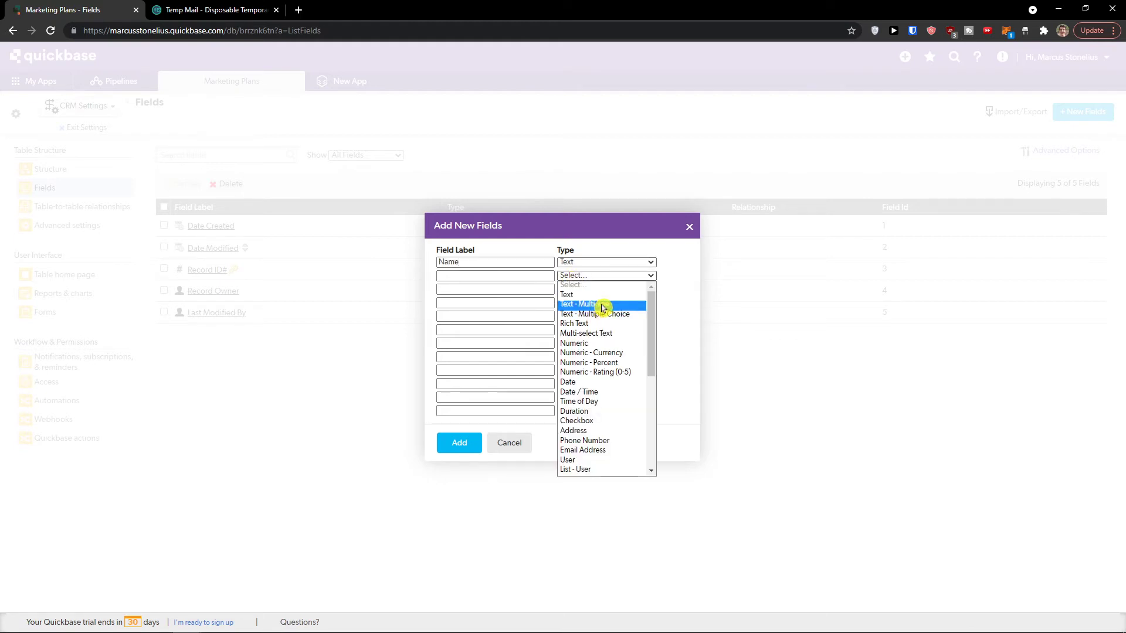
{"action": "left_click", "coordinate": [578, 385]}
{"action": "left_click", "coordinate": [490, 275]}
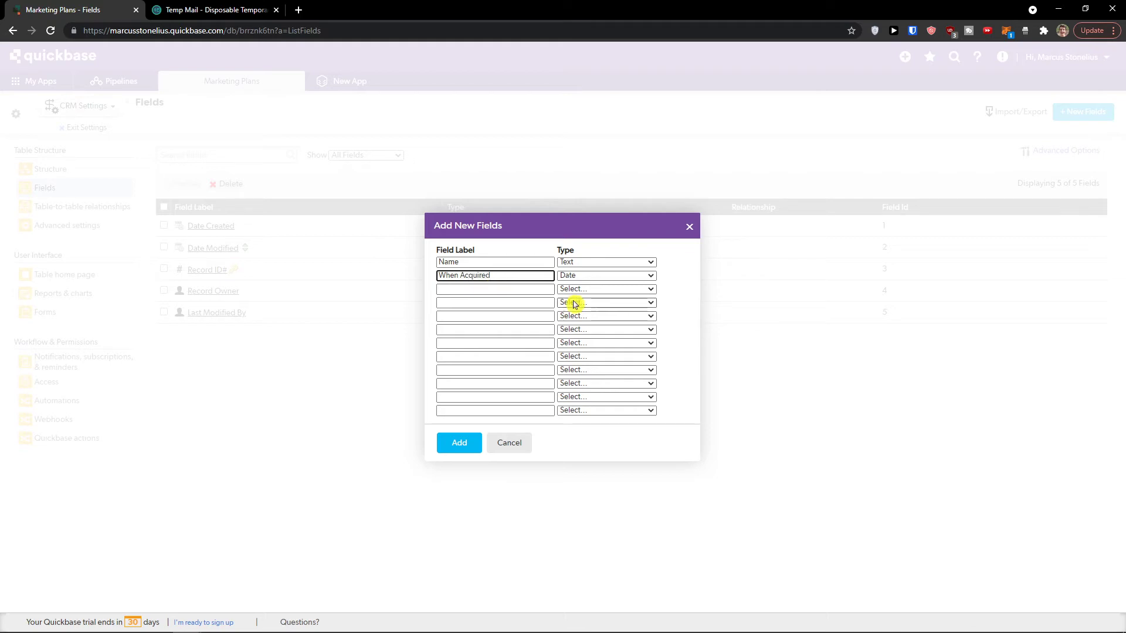
Step: Define Email Address (Email Address type) and Phone (Phone Number), then add all four fields
{"action": "left_click", "coordinate": [589, 289]}
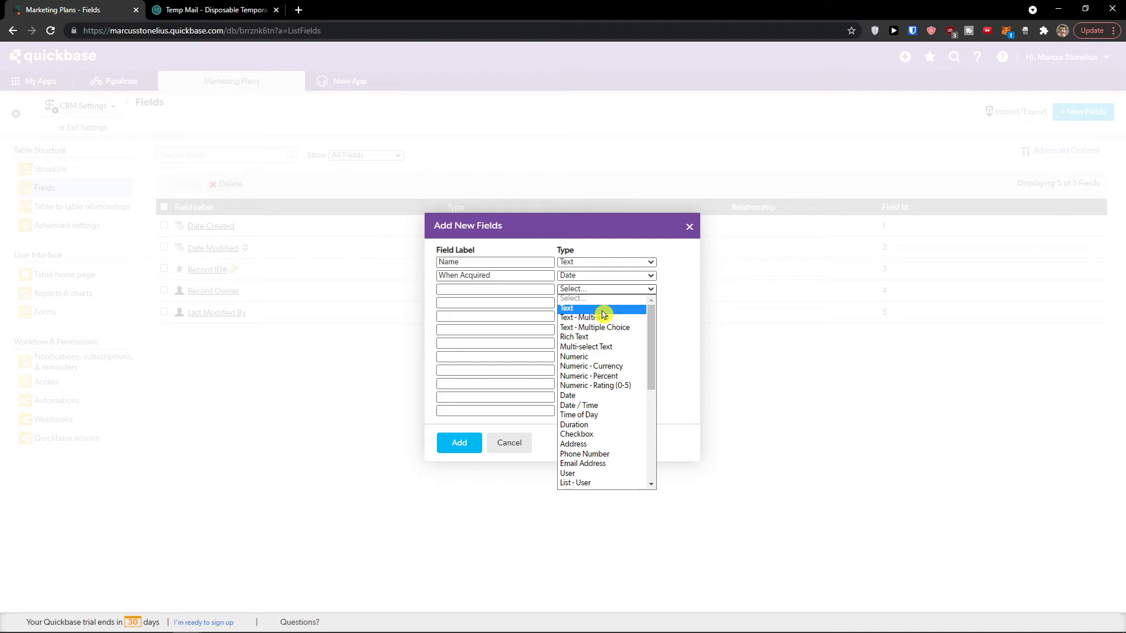
{"action": "left_click", "coordinate": [630, 329]}
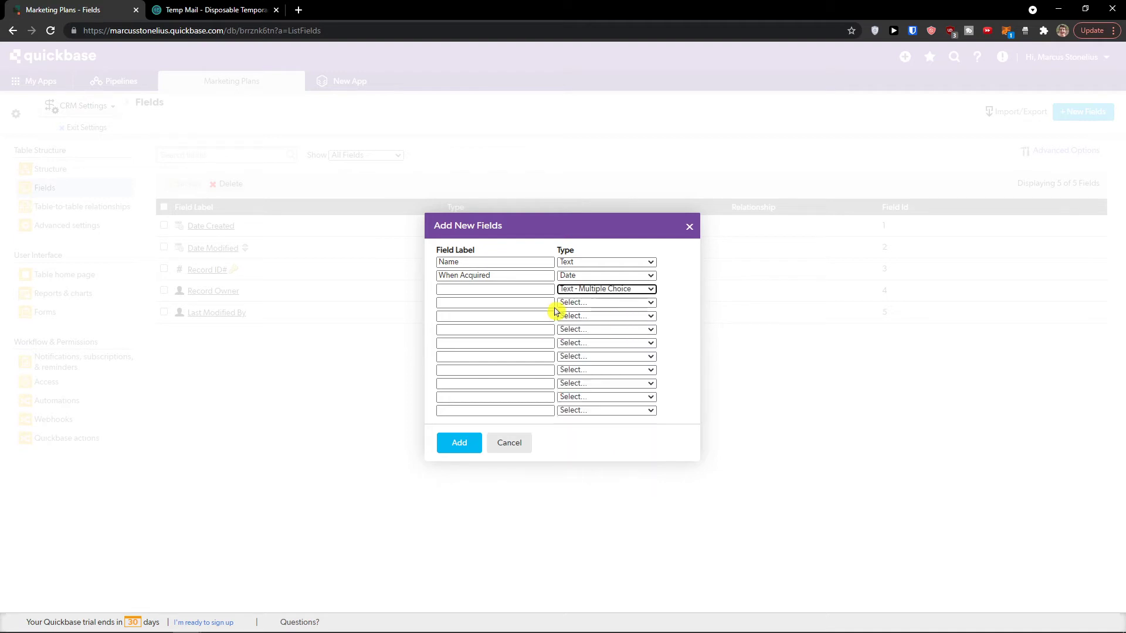
{"action": "left_click", "coordinate": [527, 290]}
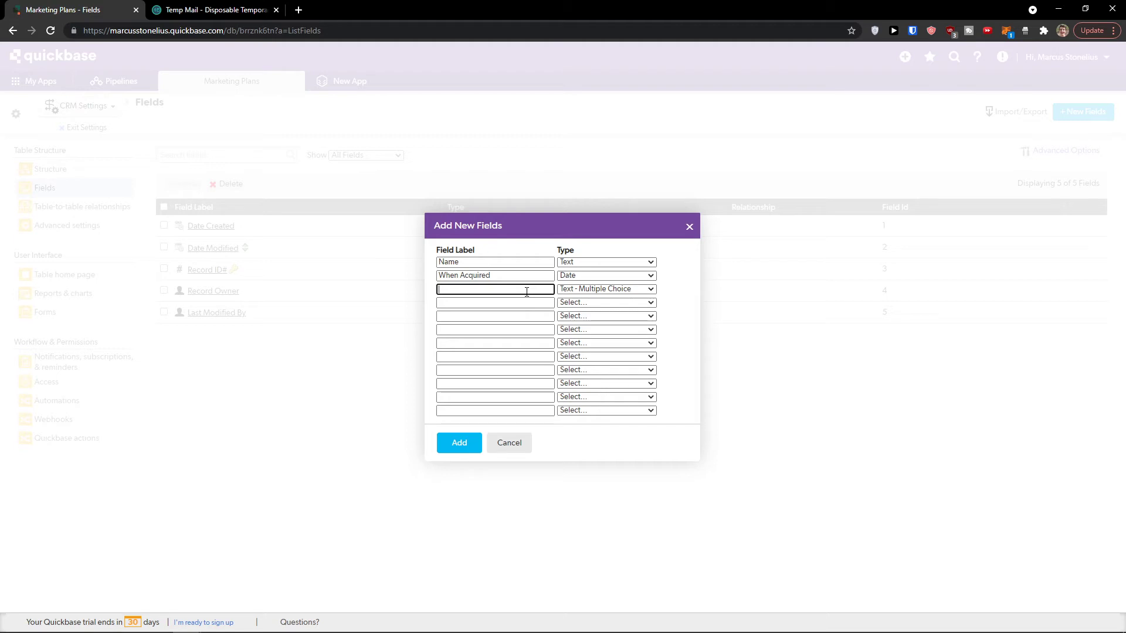
{"action": "left_click", "coordinate": [640, 289]}
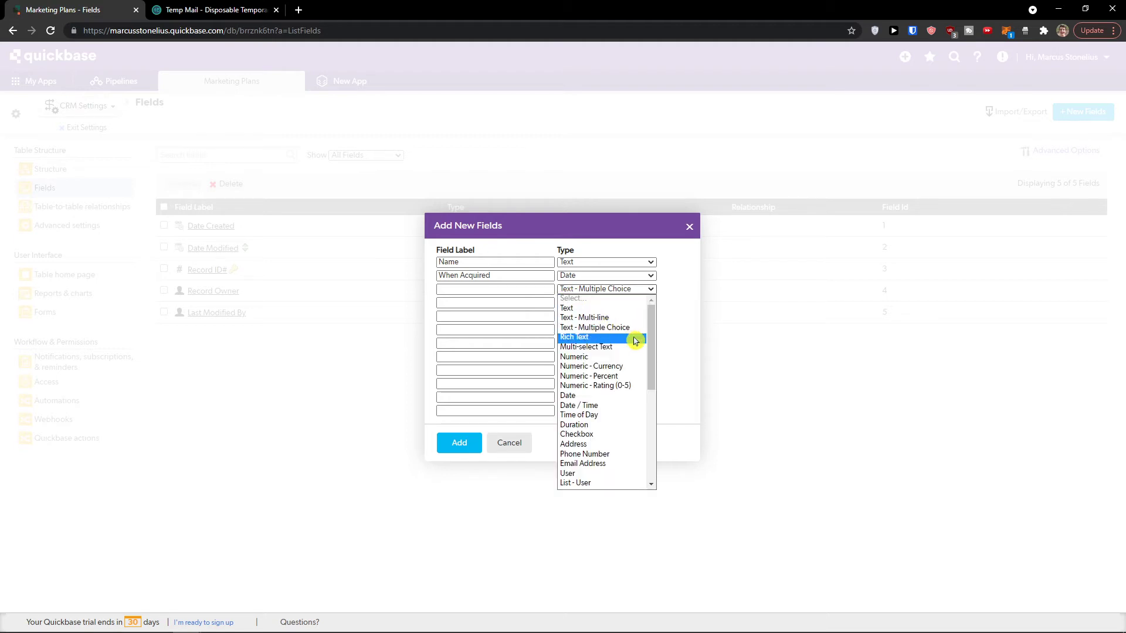
{"action": "left_click_drag", "start_coordinate": [650, 338], "coordinate": [650, 367]}
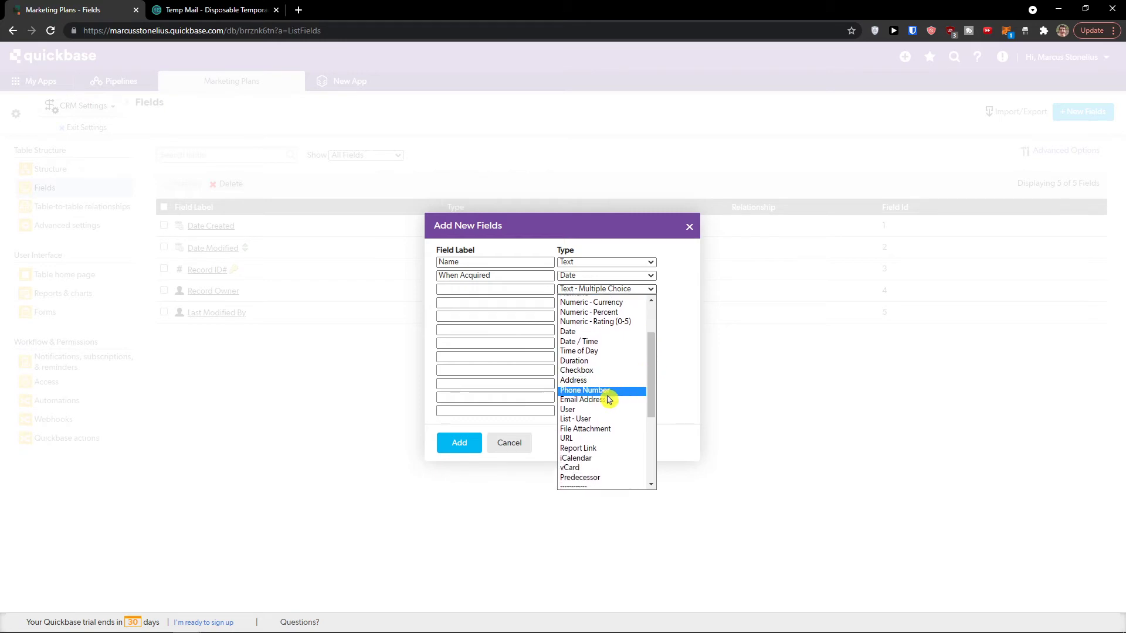
{"action": "left_click", "coordinate": [607, 400]}
{"action": "left_click", "coordinate": [500, 291]}
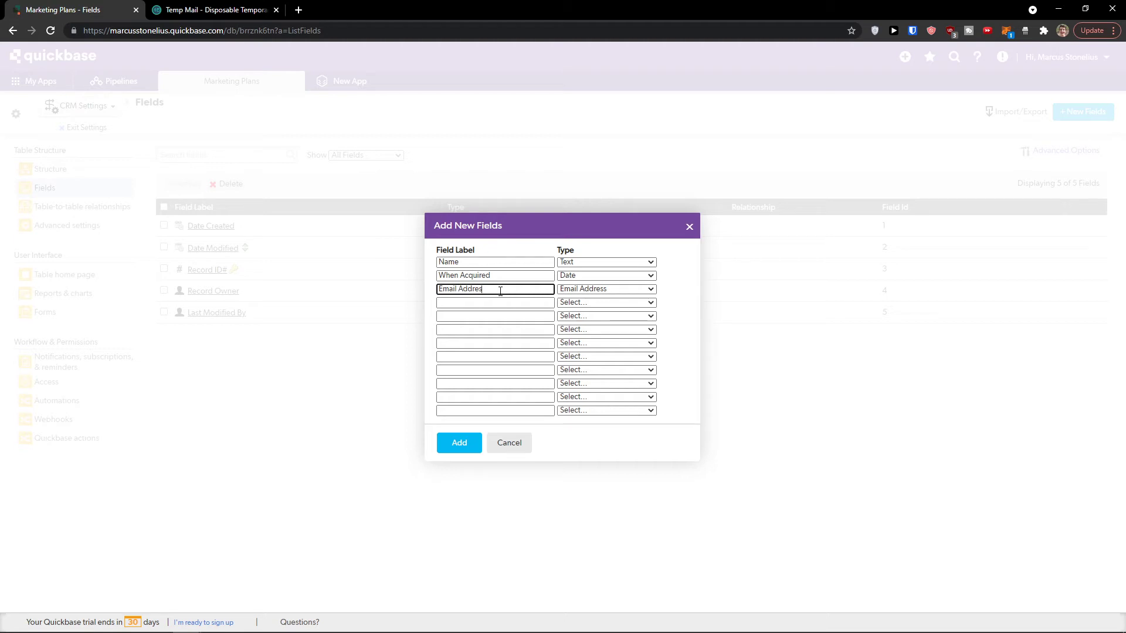
{"action": "left_click", "coordinate": [595, 303]}
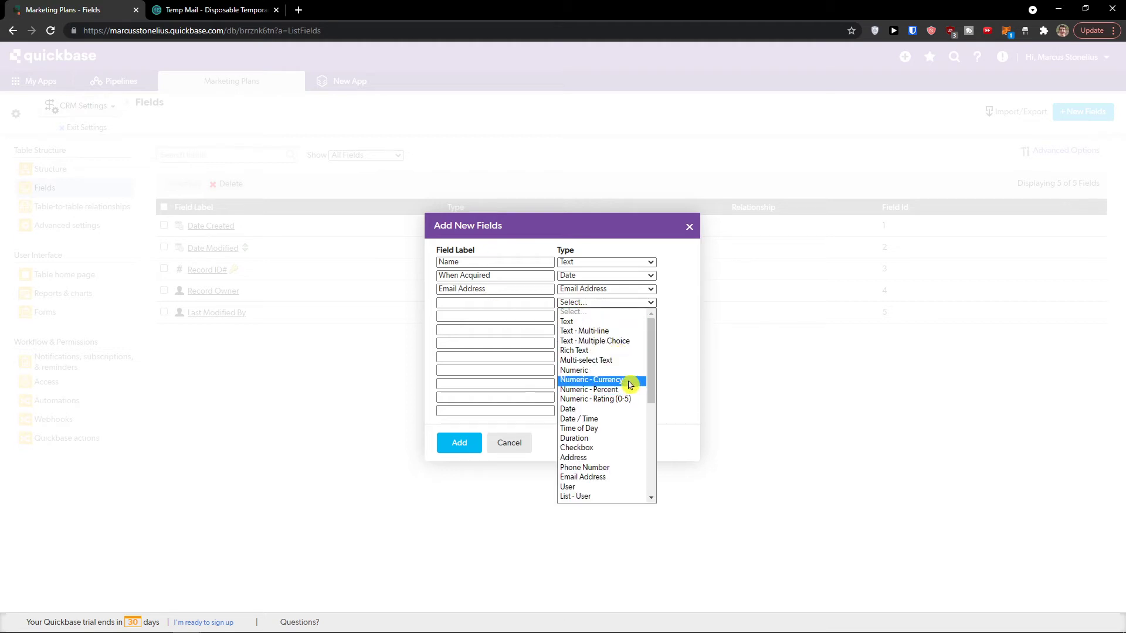
{"action": "scroll", "coordinate": [621, 399], "scroll_direction": "down", "scroll_amount": 1}
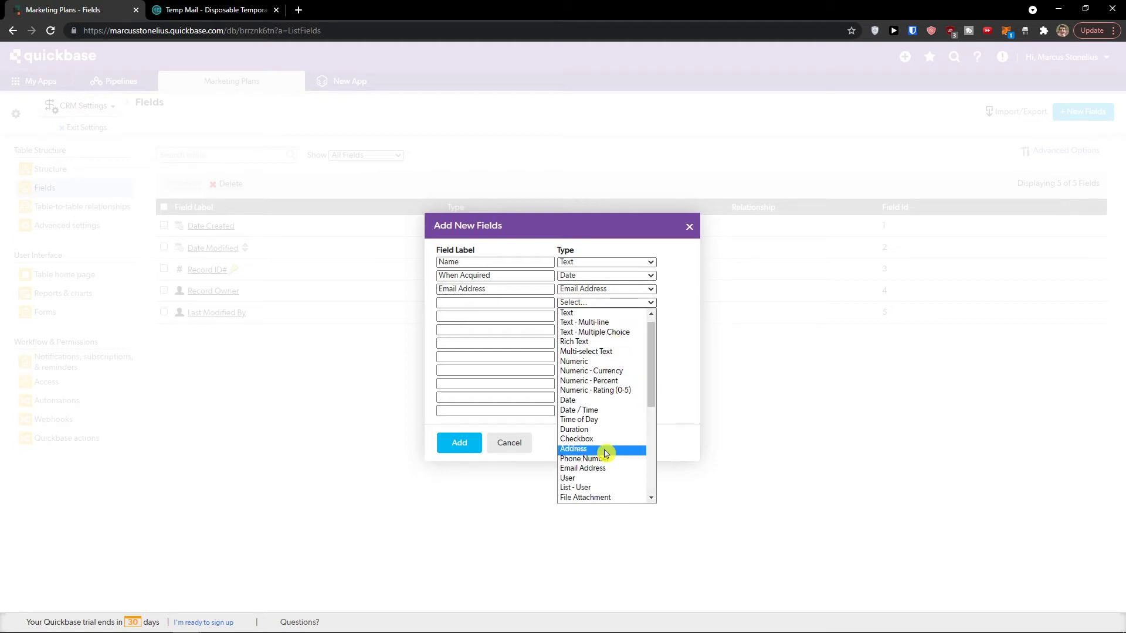
{"action": "left_click", "coordinate": [606, 454]}
{"action": "left_click", "coordinate": [504, 304]}
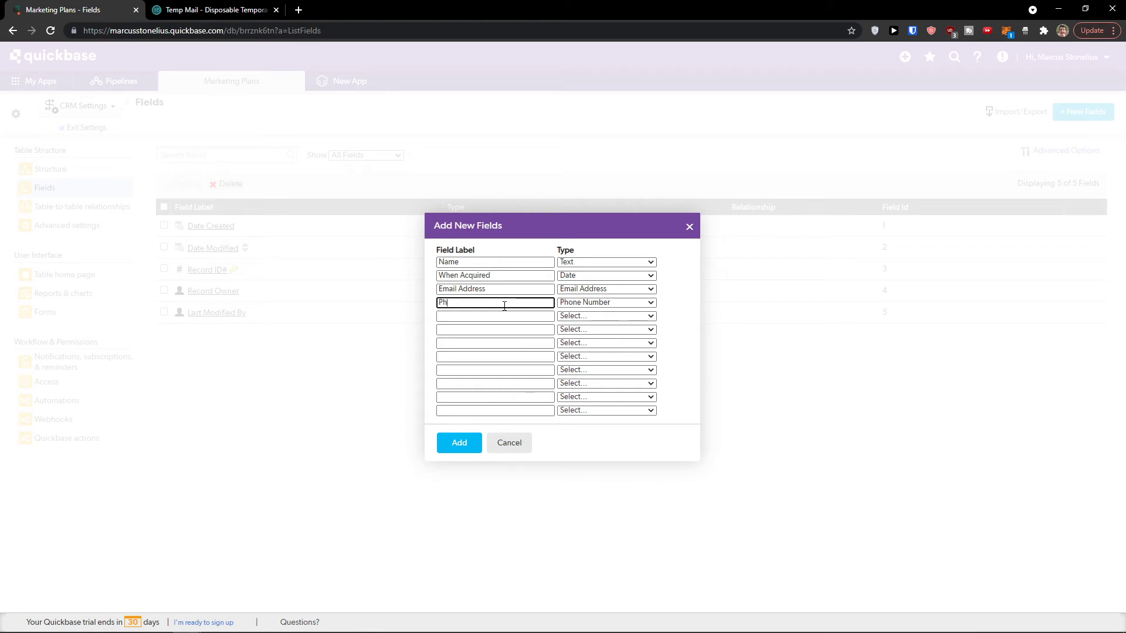
{"action": "left_click", "coordinate": [457, 444]}
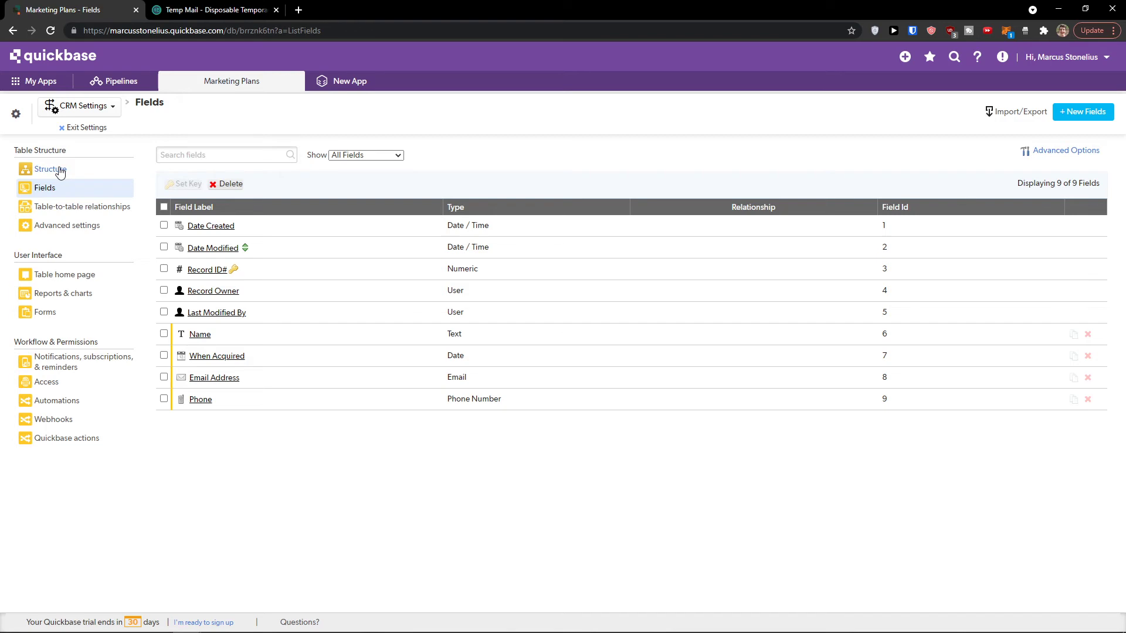
Step: Review the CRM table's table-to-table relationships and its settings overview
{"action": "left_click", "coordinate": [61, 214]}
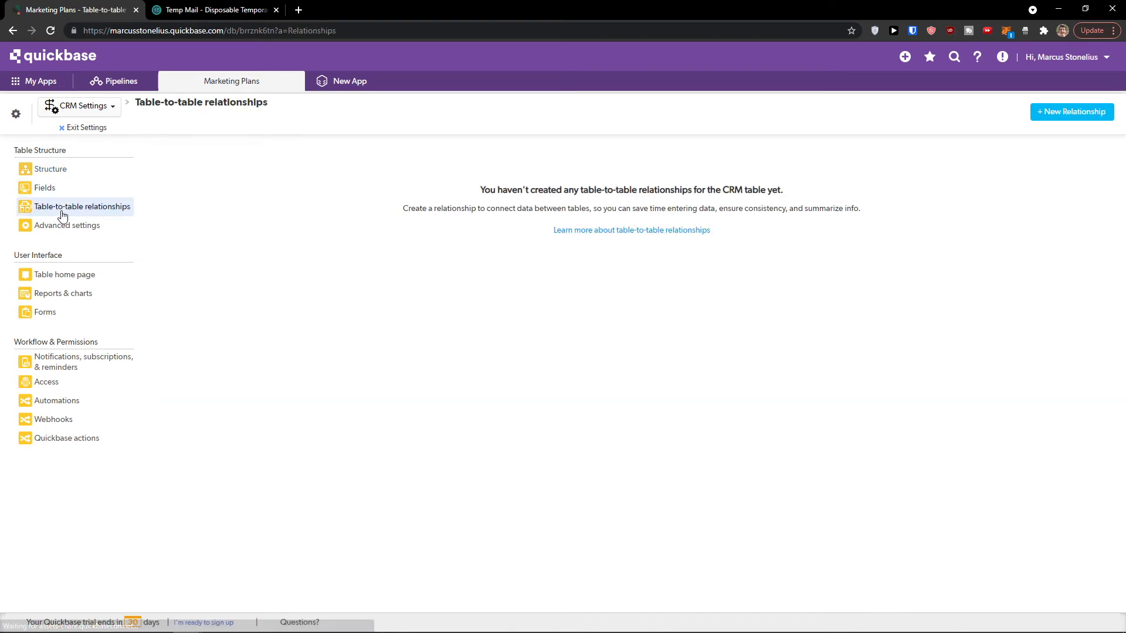
{"action": "left_click", "coordinate": [16, 114]}
{"action": "left_click", "coordinate": [68, 107]}
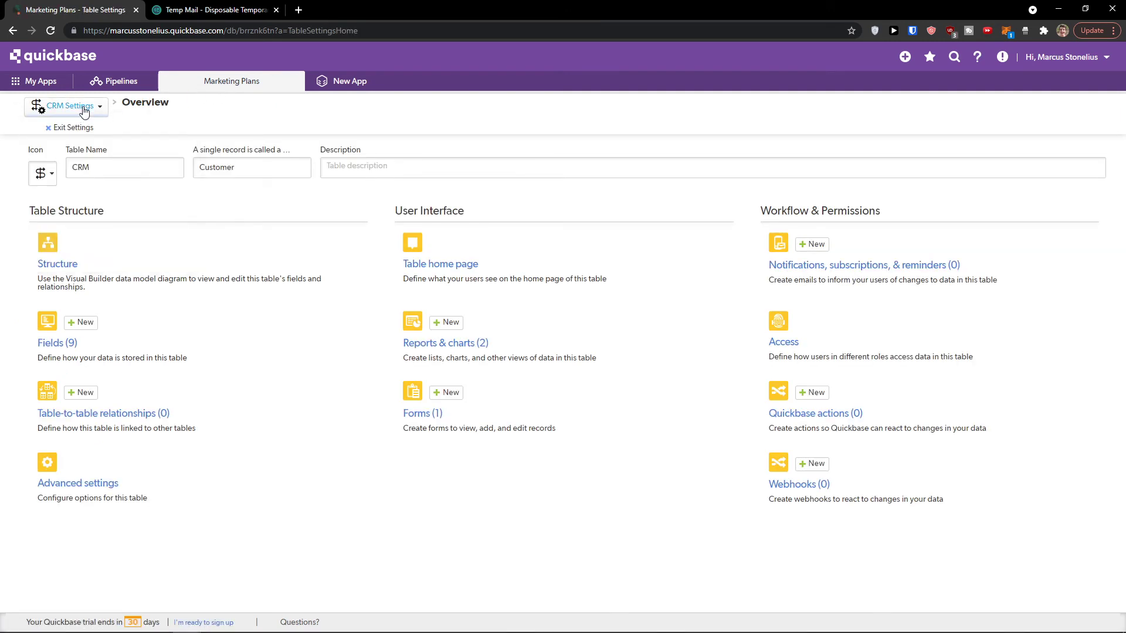
{"action": "left_click", "coordinate": [87, 108]}
{"action": "left_click", "coordinate": [56, 258]}
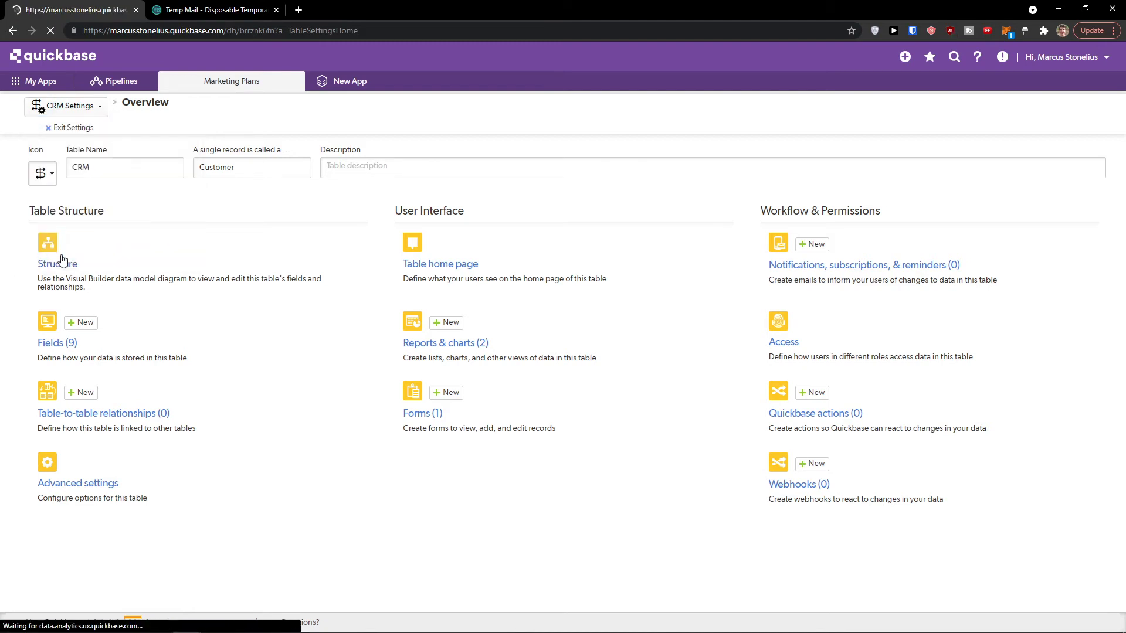
Step: Switch to Programs settings and back to CRM, then exit to the empty CRM home page
{"action": "left_click", "coordinate": [98, 113]}
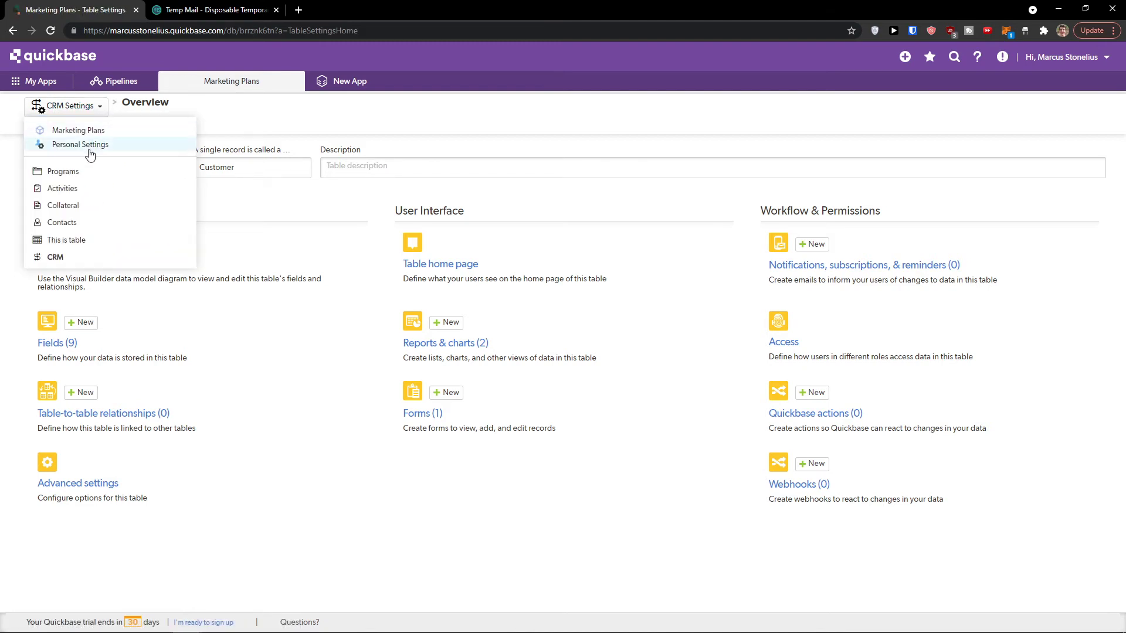
{"action": "left_click", "coordinate": [64, 171]}
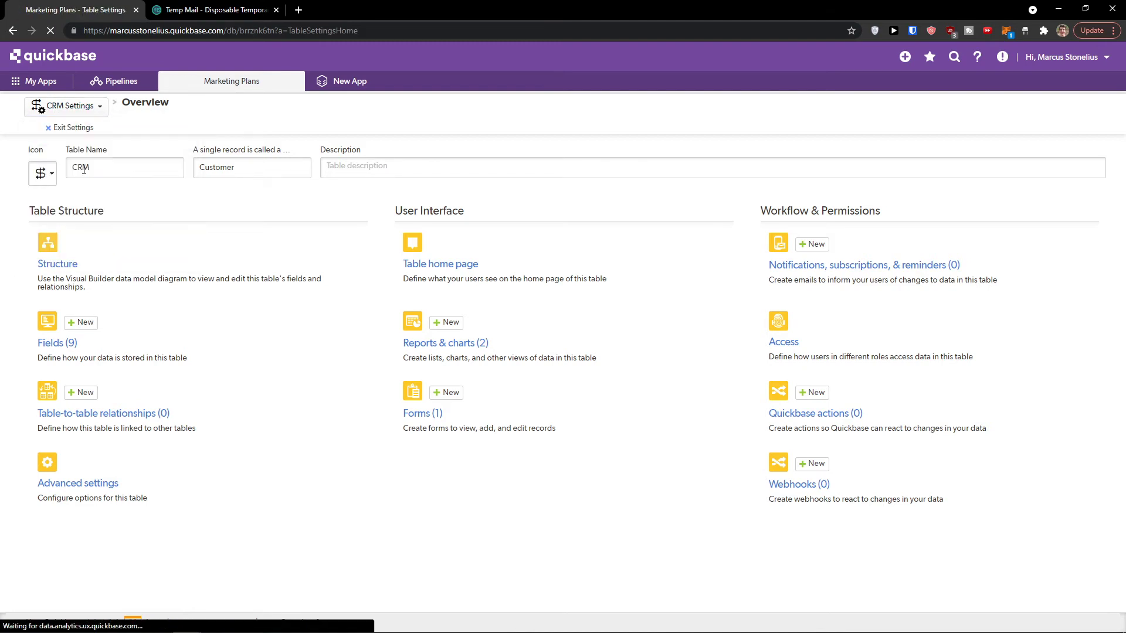
{"action": "left_click", "coordinate": [98, 111]}
{"action": "left_click", "coordinate": [66, 256]}
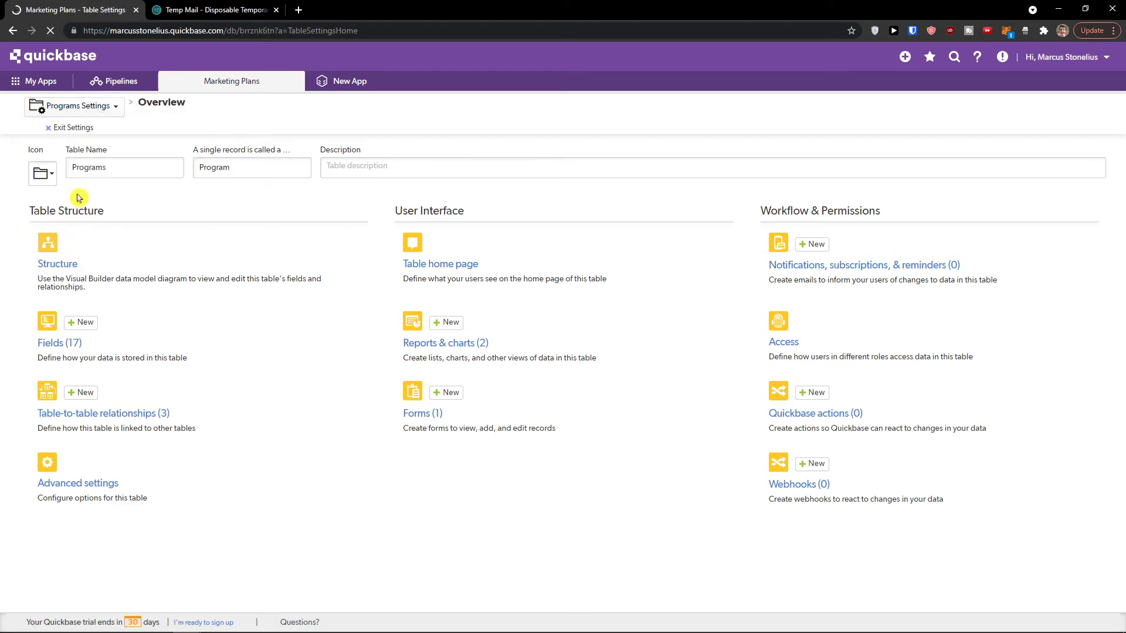
{"action": "left_click", "coordinate": [73, 128]}
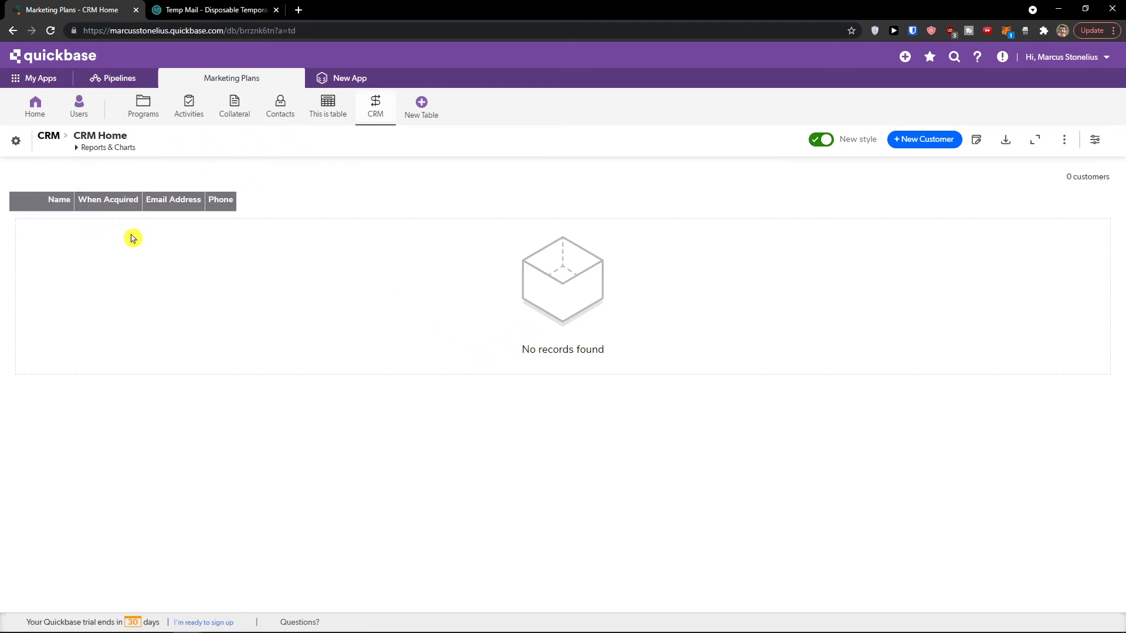
Step: Add a customer with a name, When Acquired 09-16-2021, e-mail and phone, and save it
{"action": "left_click", "coordinate": [930, 146]}
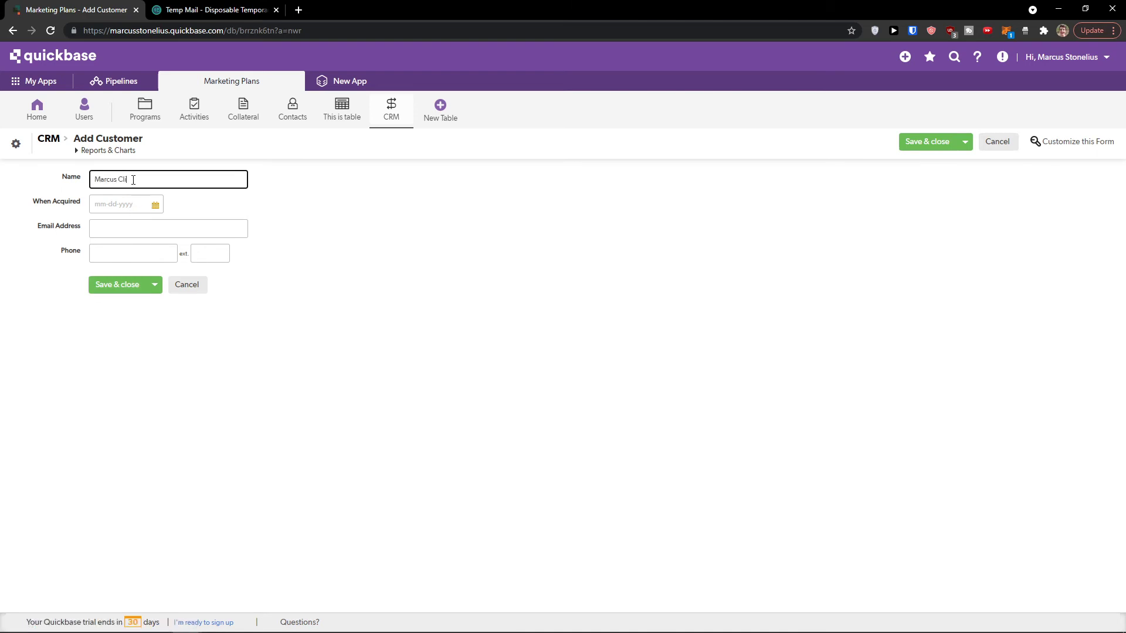
{"action": "key", "text": "Tab"}
{"action": "left_click", "coordinate": [154, 203]}
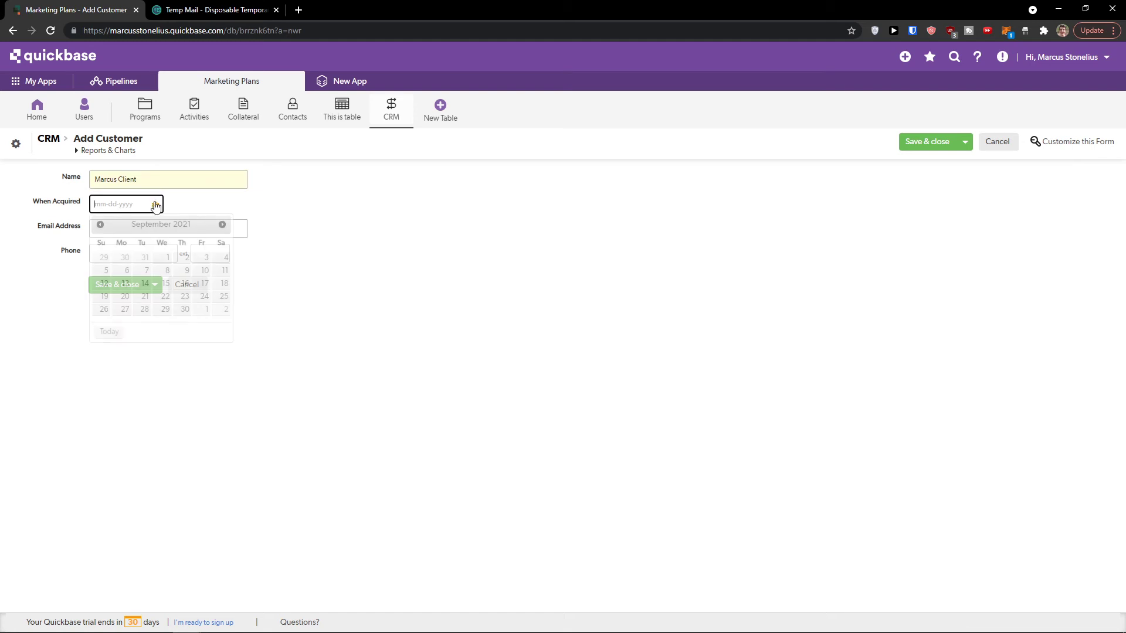
{"action": "left_click", "coordinate": [186, 286]}
{"action": "left_click", "coordinate": [131, 227]}
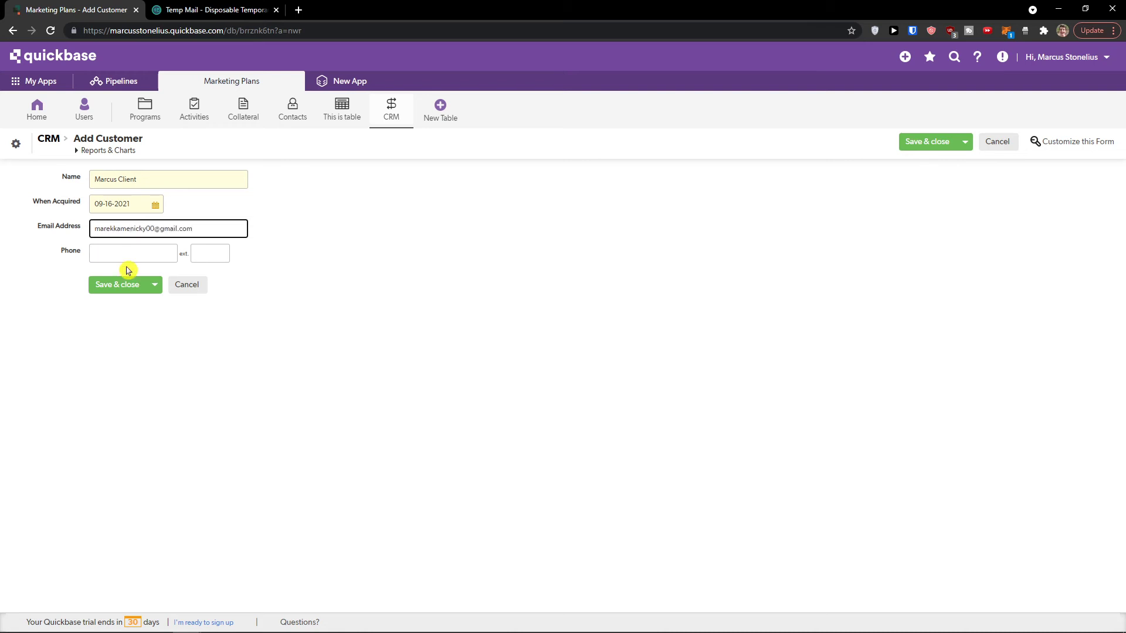
{"action": "left_click", "coordinate": [125, 254]}
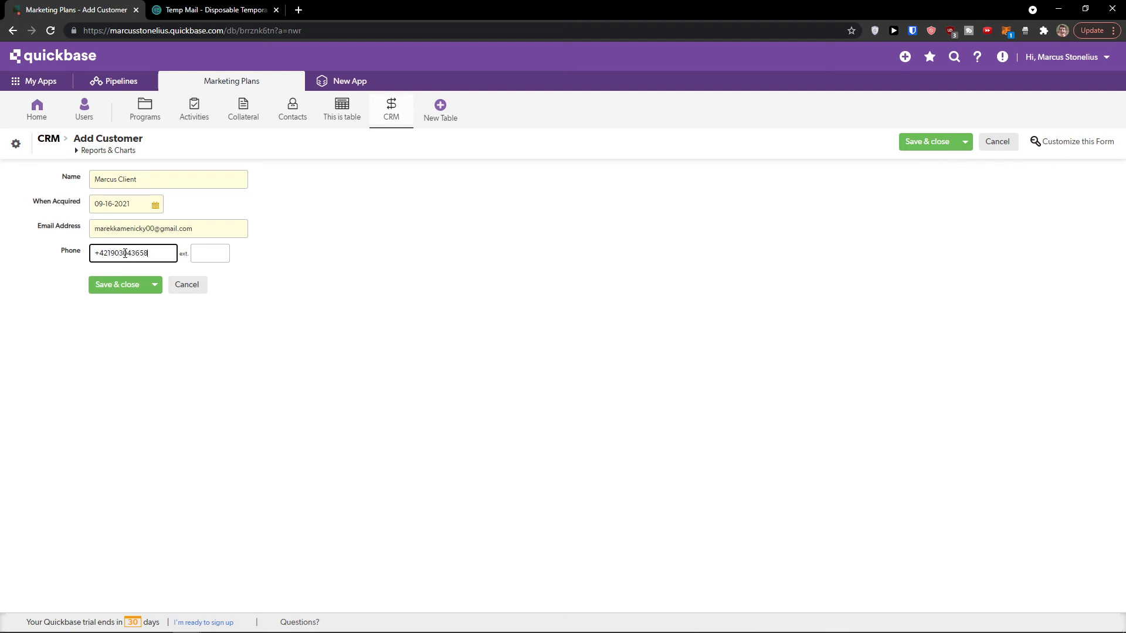
{"action": "left_click", "coordinate": [138, 287]}
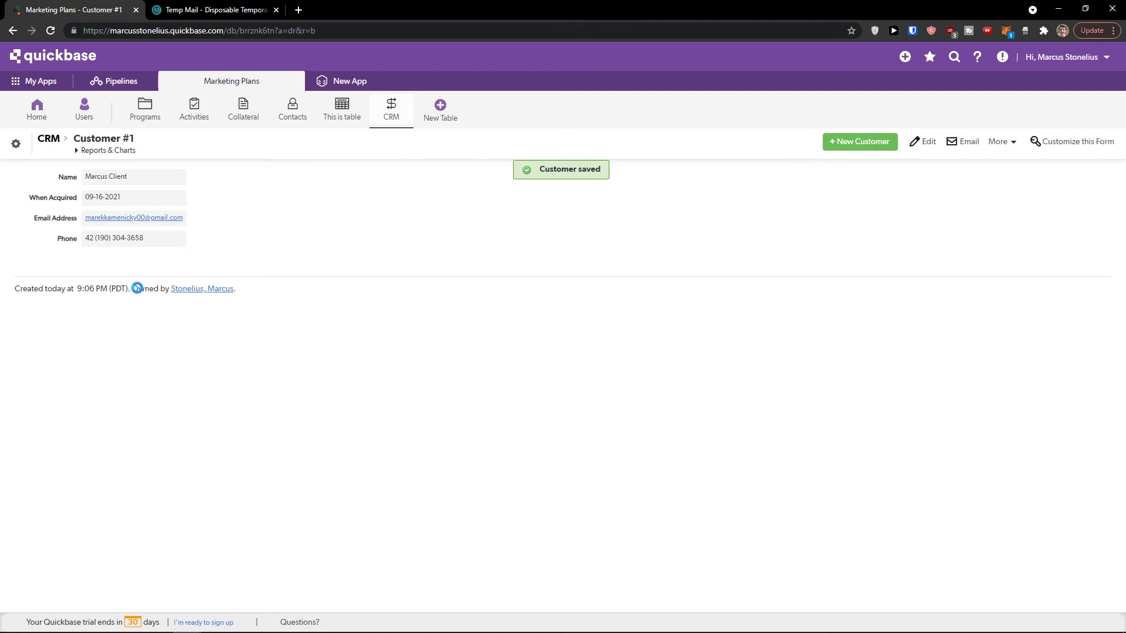
{"action": "left_click", "coordinate": [49, 138]}
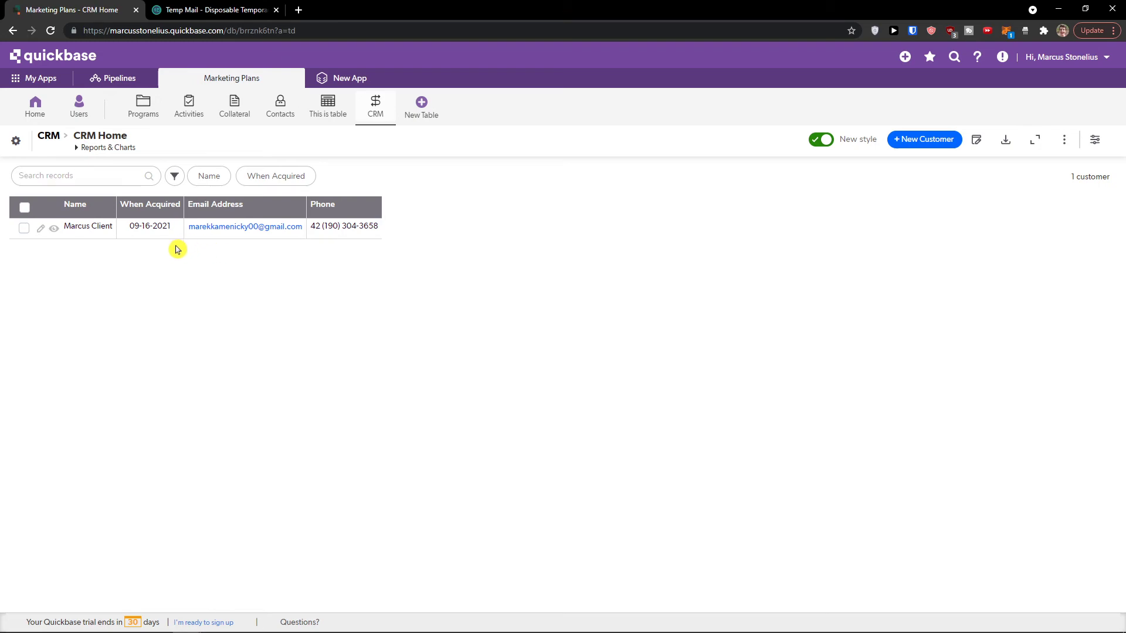
Step: Zoom the browser page to 150% for readability, then begin a new app
{"action": "key", "text": "super"}
{"action": "key", "text": "super"}
{"action": "key", "text": "ctrl+plus"}
{"action": "key", "text": "ctrl+plus"}
{"action": "key", "text": "ctrl+plus"}
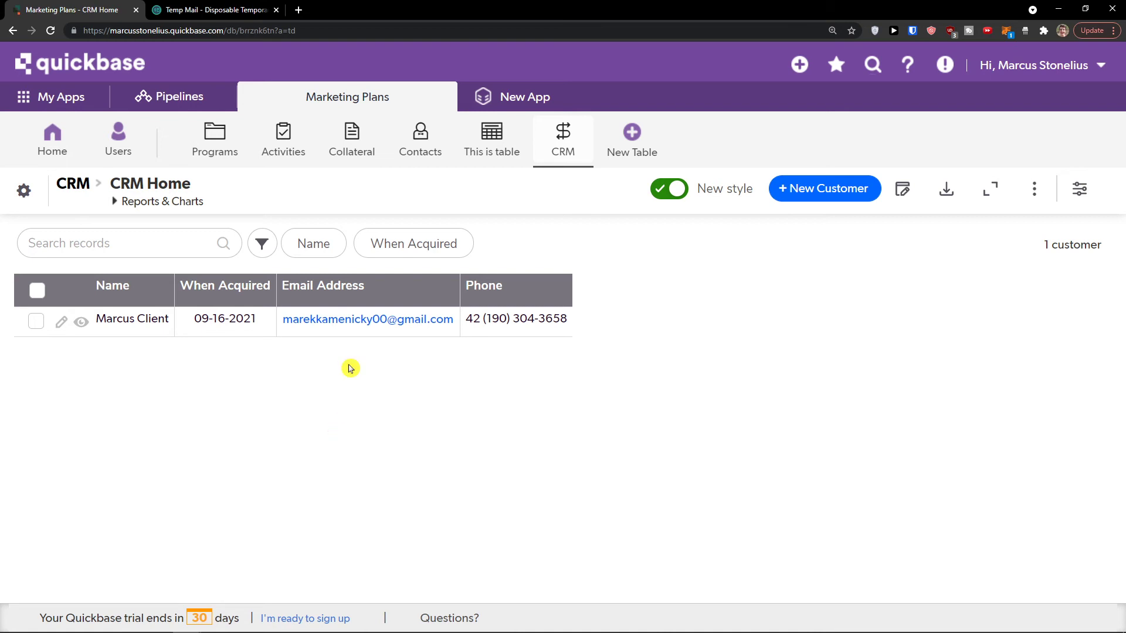
{"action": "left_click", "coordinate": [529, 100]}
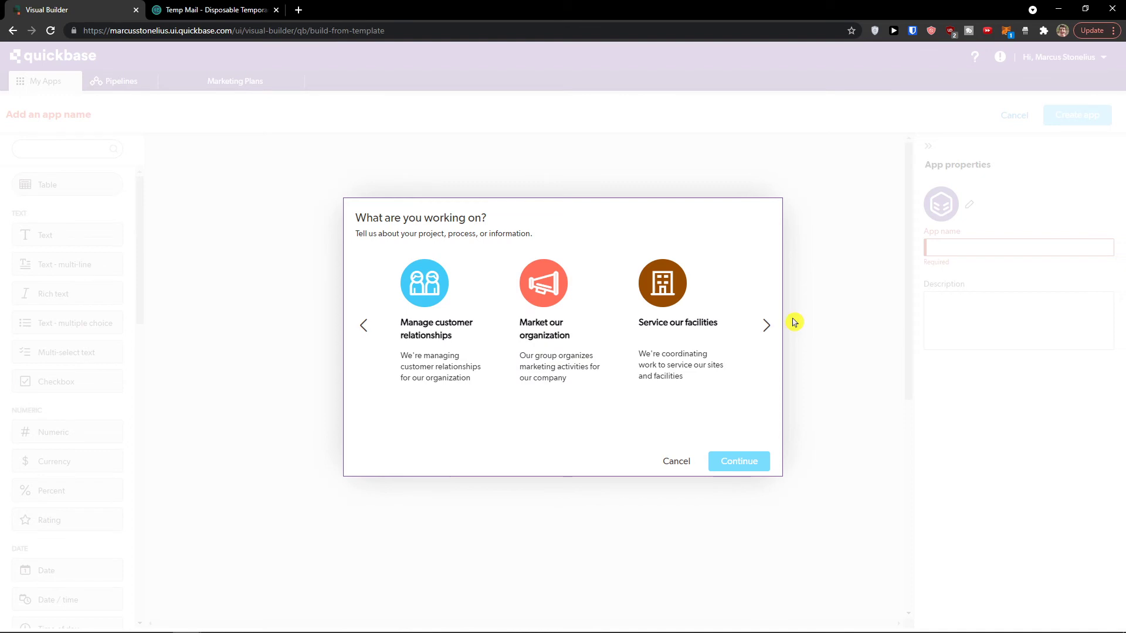
Step: Try the Tracking customer requests template, then abandon it without creating the app
{"action": "left_click", "coordinate": [765, 326]}
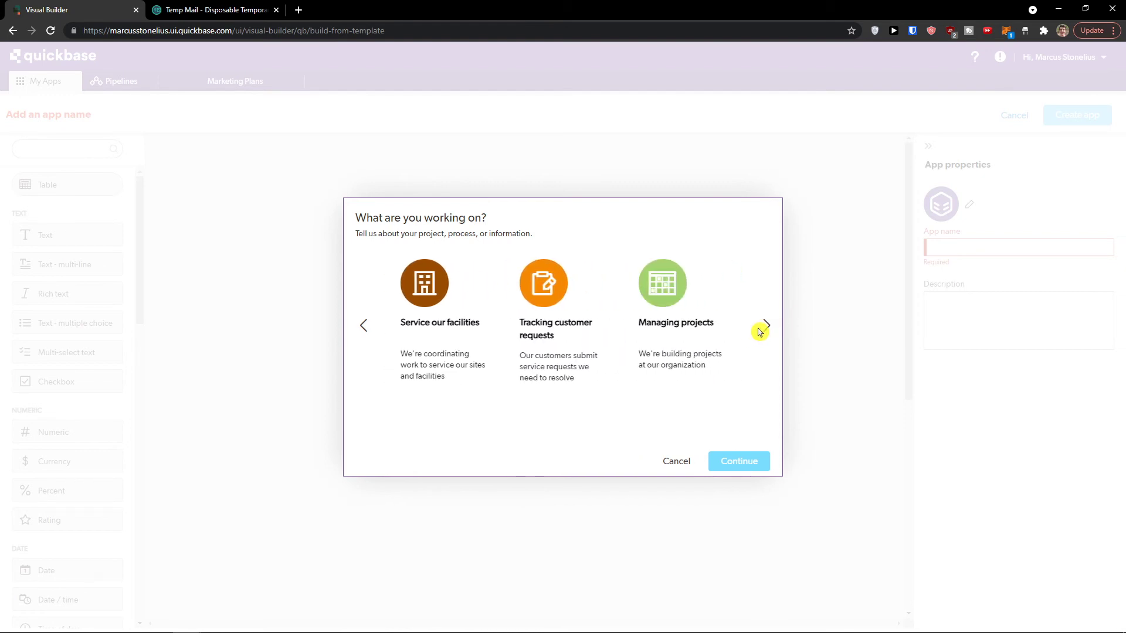
{"action": "left_click", "coordinate": [563, 334]}
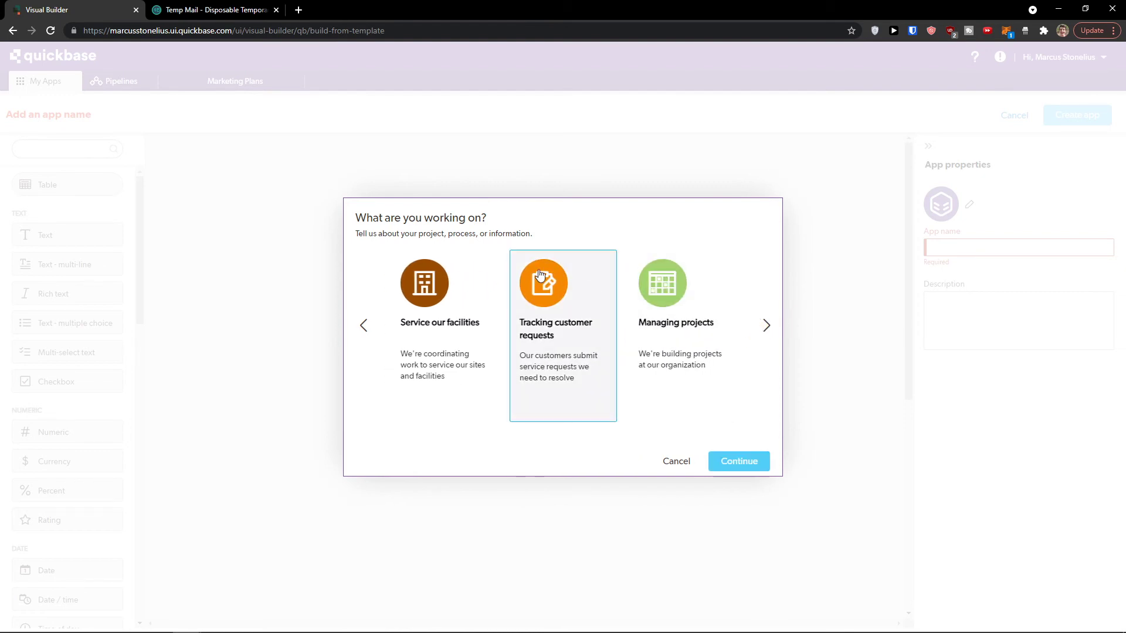
{"action": "left_click", "coordinate": [740, 462]}
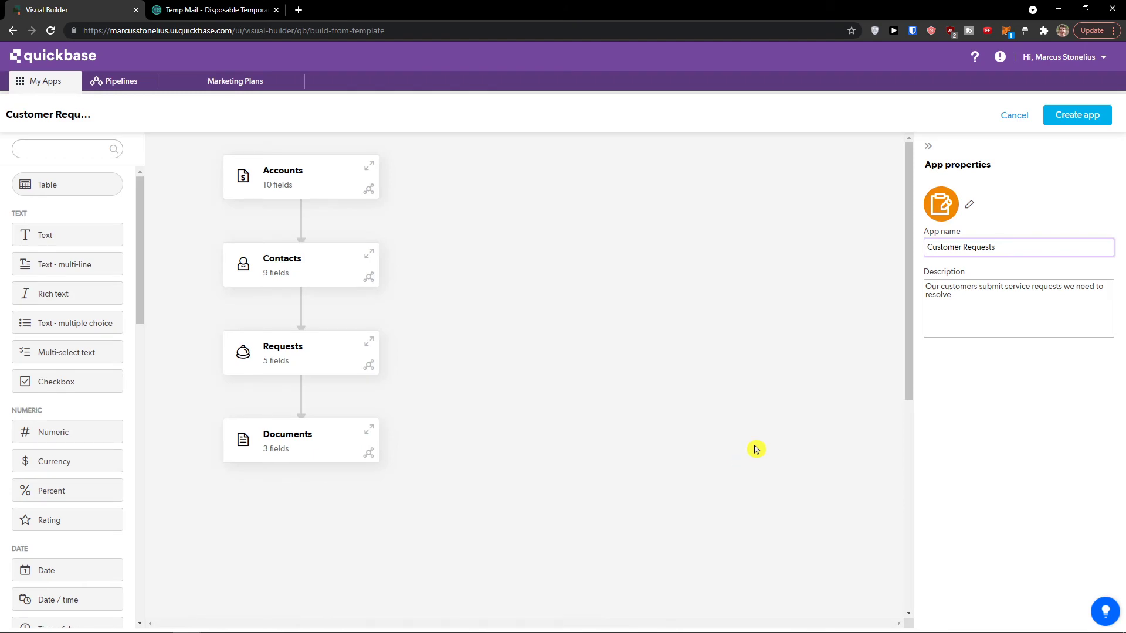
{"action": "left_click", "coordinate": [1014, 116]}
{"action": "left_click", "coordinate": [683, 384]}
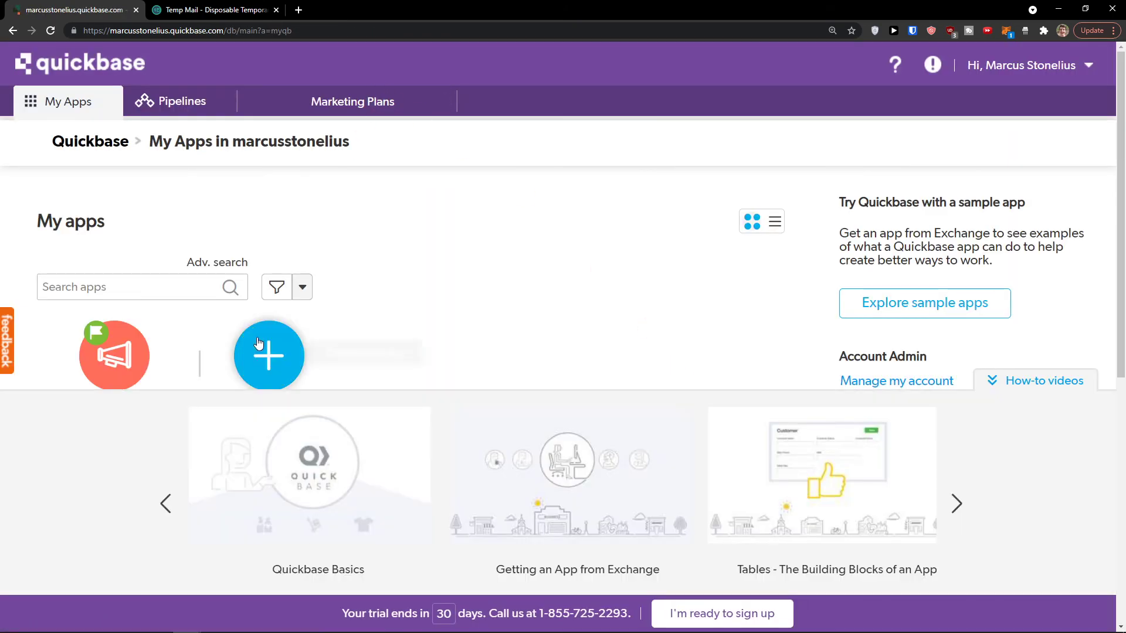
Step: Build a new app from the Managing projects template and select its Projects table
{"action": "left_click", "coordinate": [259, 343]}
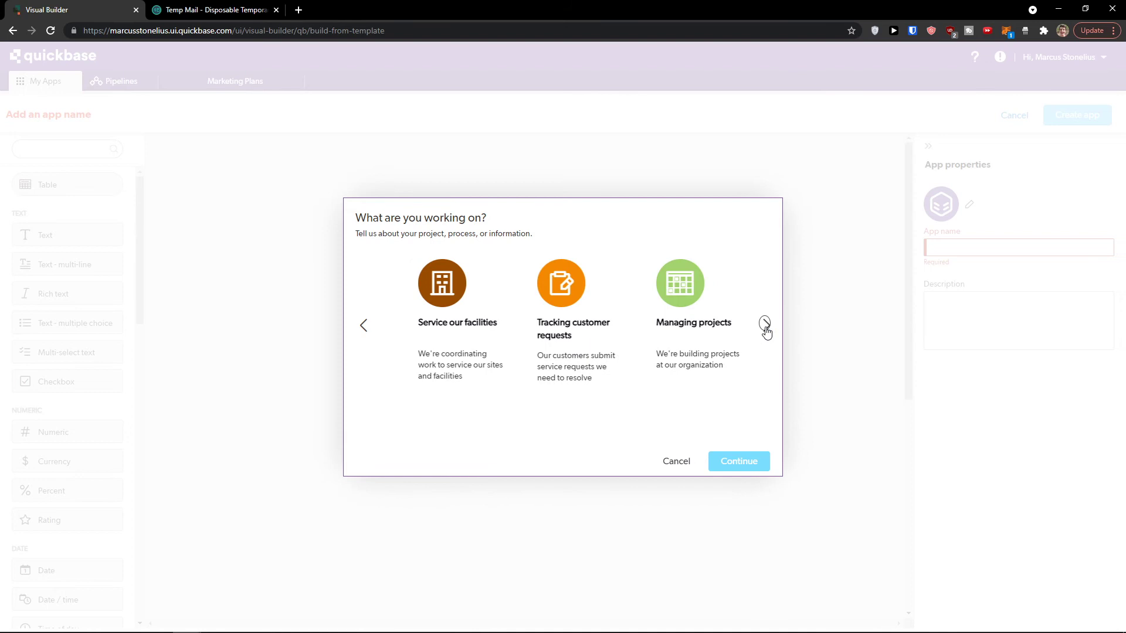
{"action": "left_click", "coordinate": [682, 311]}
{"action": "left_click", "coordinate": [757, 473]}
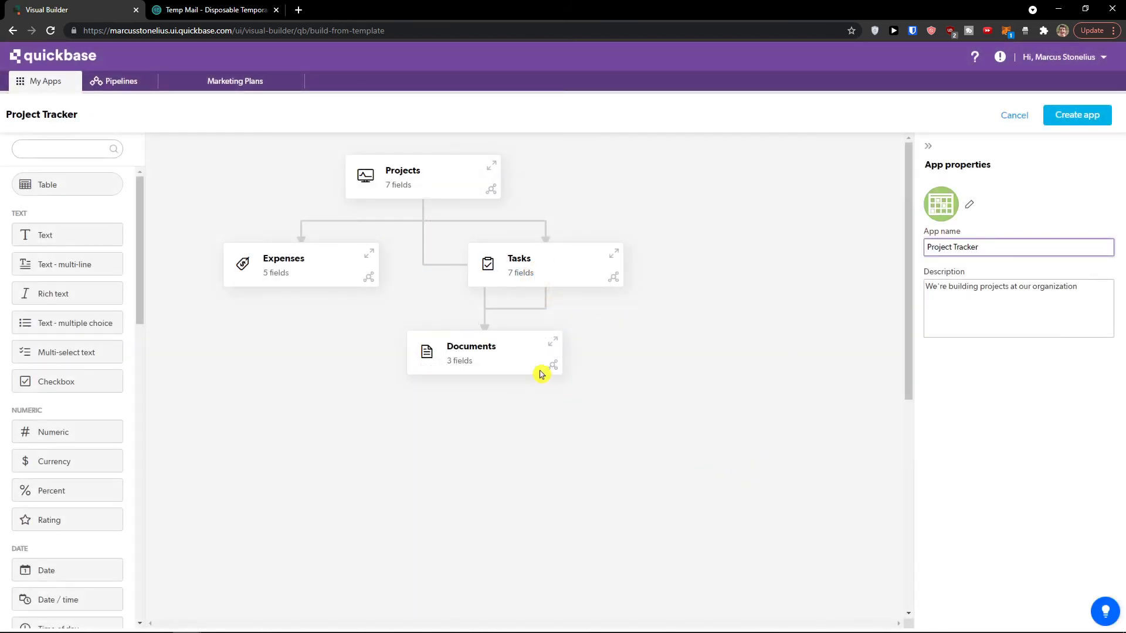
{"action": "left_click", "coordinate": [451, 179]}
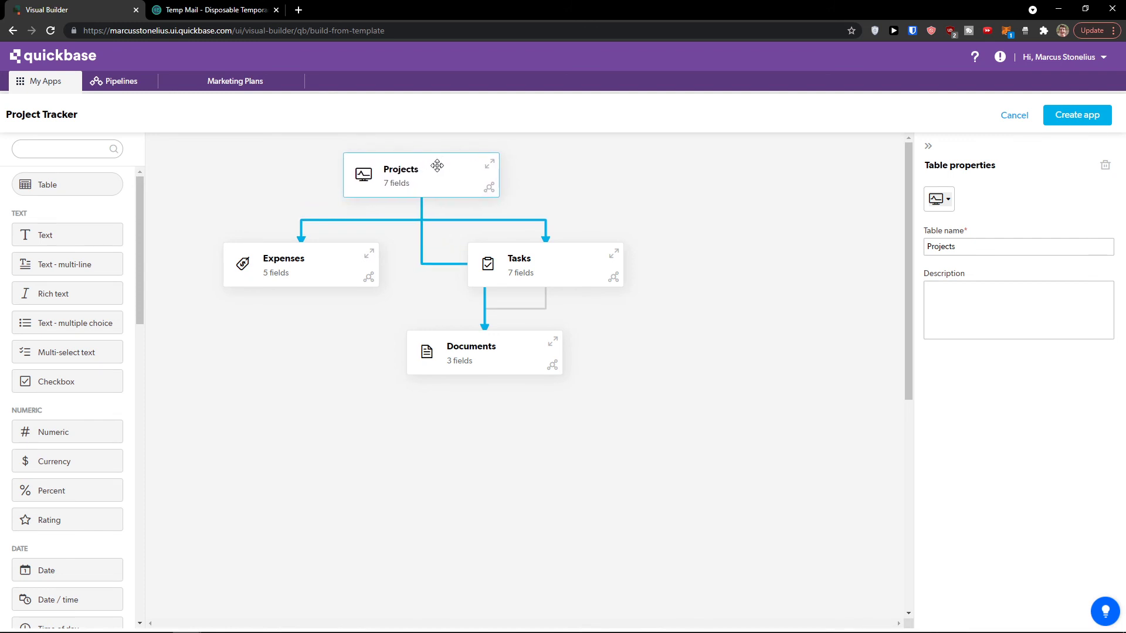
{"action": "left_click_drag", "start_coordinate": [516, 266], "coordinate": [549, 269]}
{"action": "left_click_drag", "start_coordinate": [331, 272], "coordinate": [315, 285]}
{"action": "left_click", "coordinate": [593, 271]}
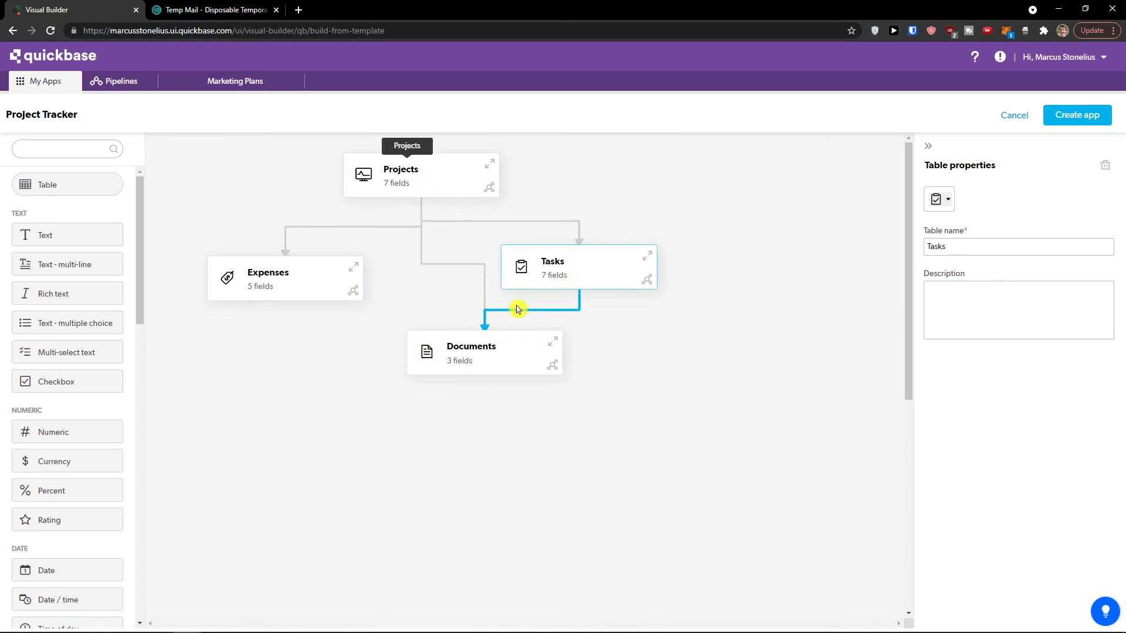
{"action": "left_click", "coordinate": [318, 285]}
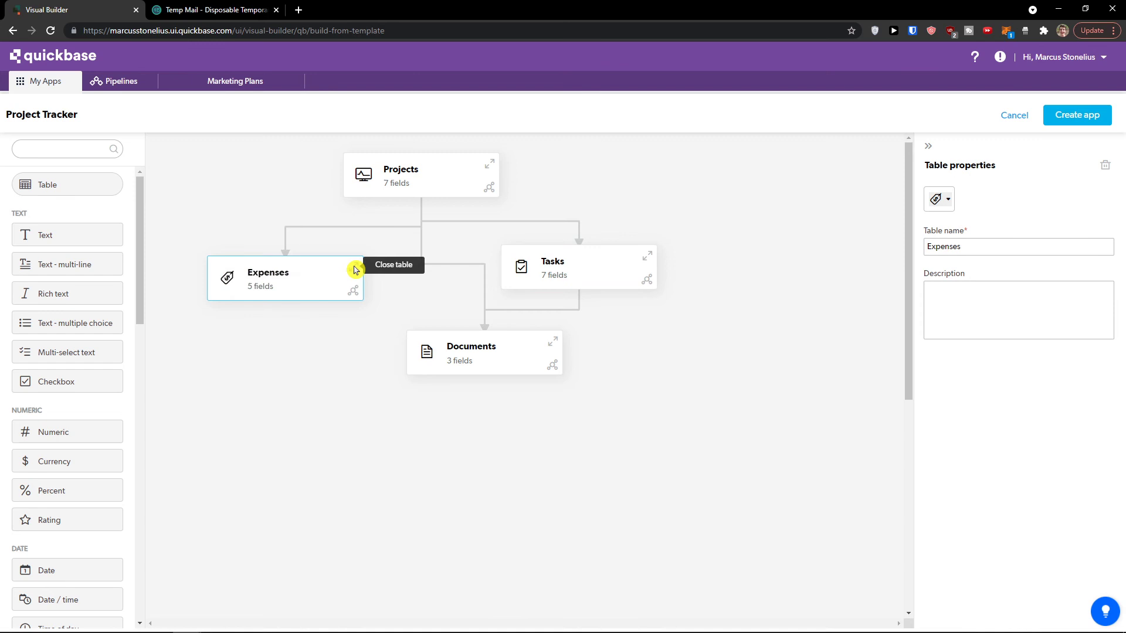
{"action": "left_click", "coordinate": [353, 267]}
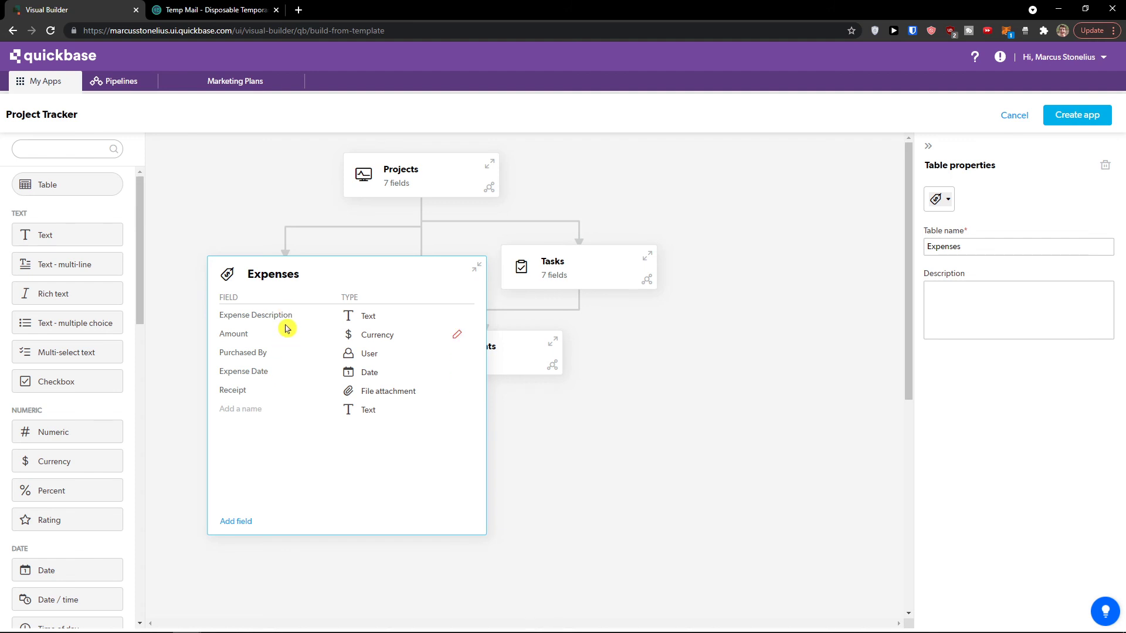
{"action": "scroll", "coordinate": [650, 447], "scroll_direction": "down", "scroll_amount": 1}
{"action": "left_click", "coordinate": [557, 324]}
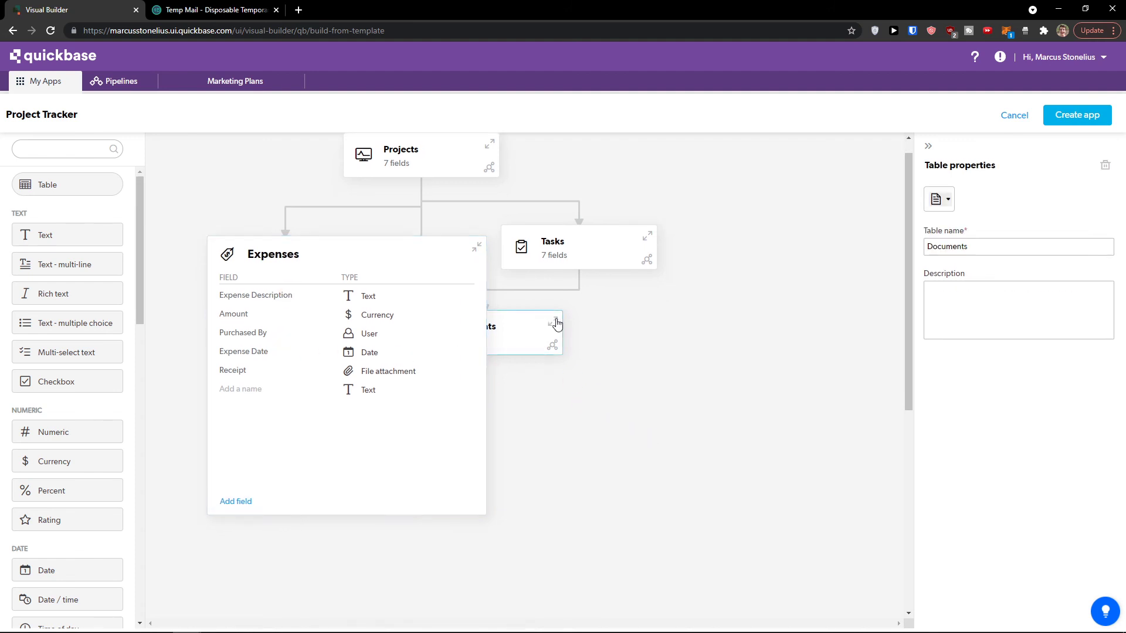
{"action": "left_click", "coordinate": [481, 248]}
{"action": "left_click", "coordinate": [552, 321]}
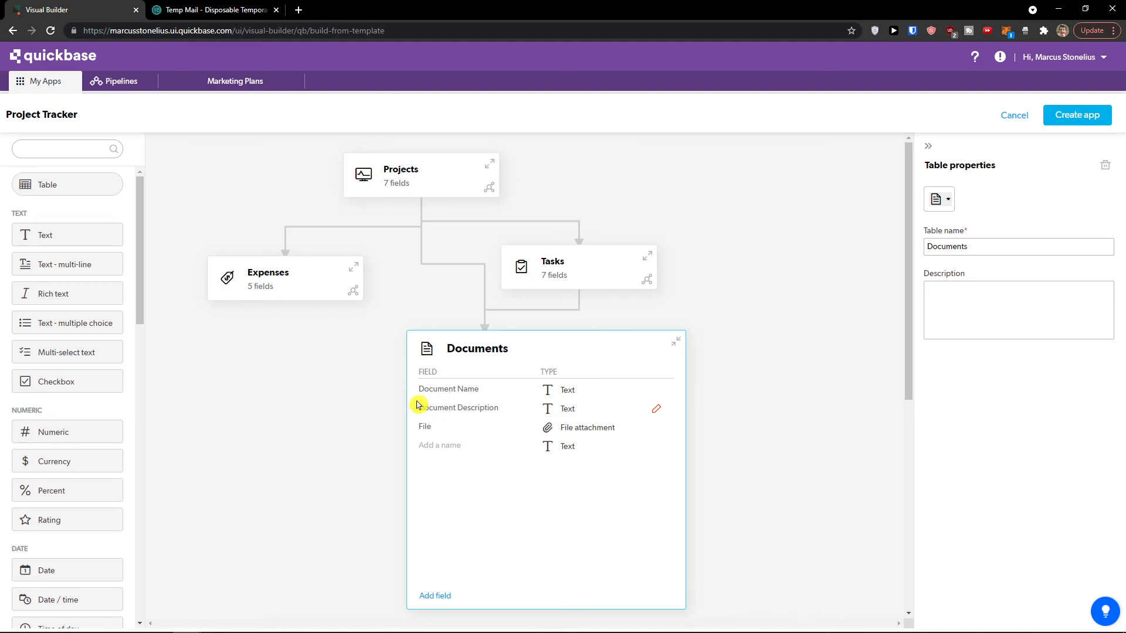
{"action": "left_click", "coordinate": [370, 399]}
{"action": "scroll", "coordinate": [586, 305], "scroll_direction": "down", "scroll_amount": 3}
{"action": "left_click", "coordinate": [676, 249]}
{"action": "left_click", "coordinate": [676, 249]}
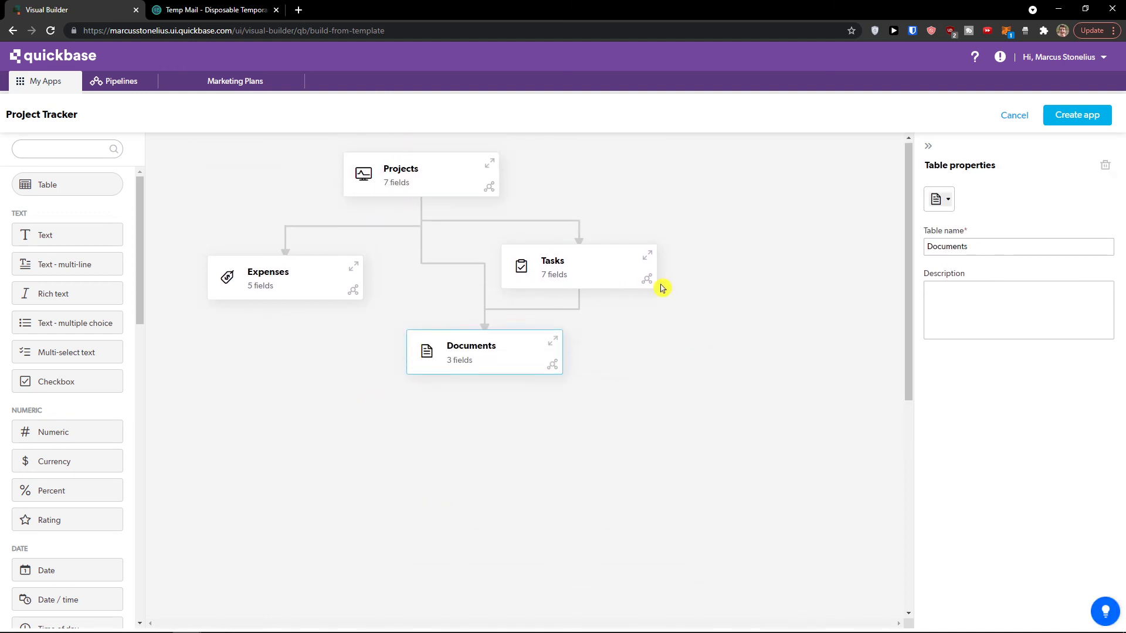
{"action": "left_click", "coordinate": [648, 258]}
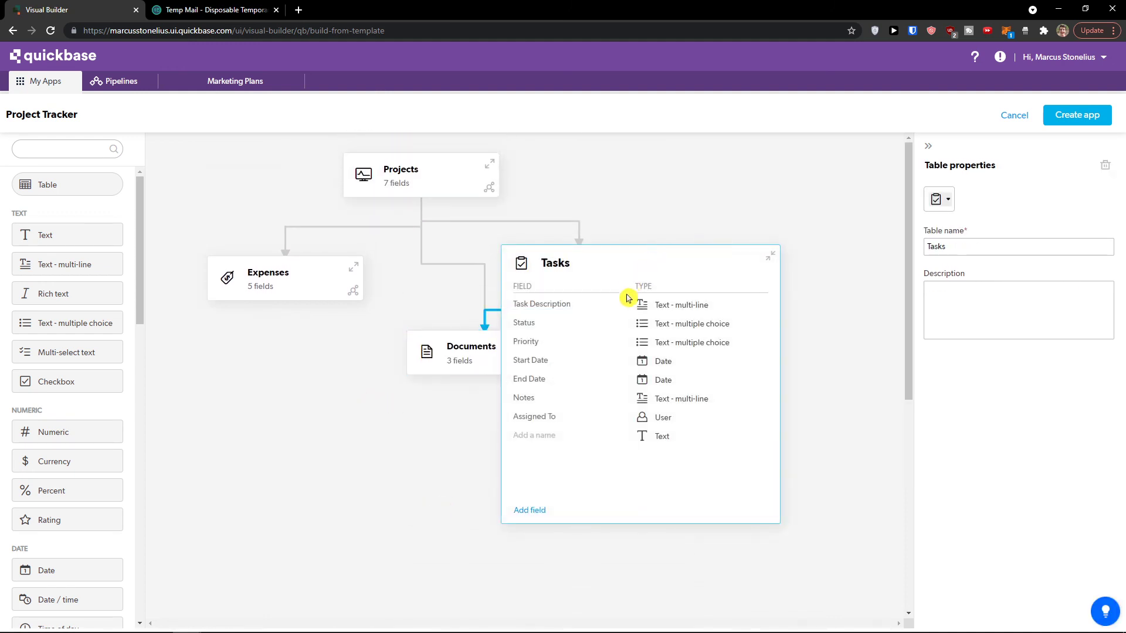
{"action": "left_click", "coordinate": [777, 261]}
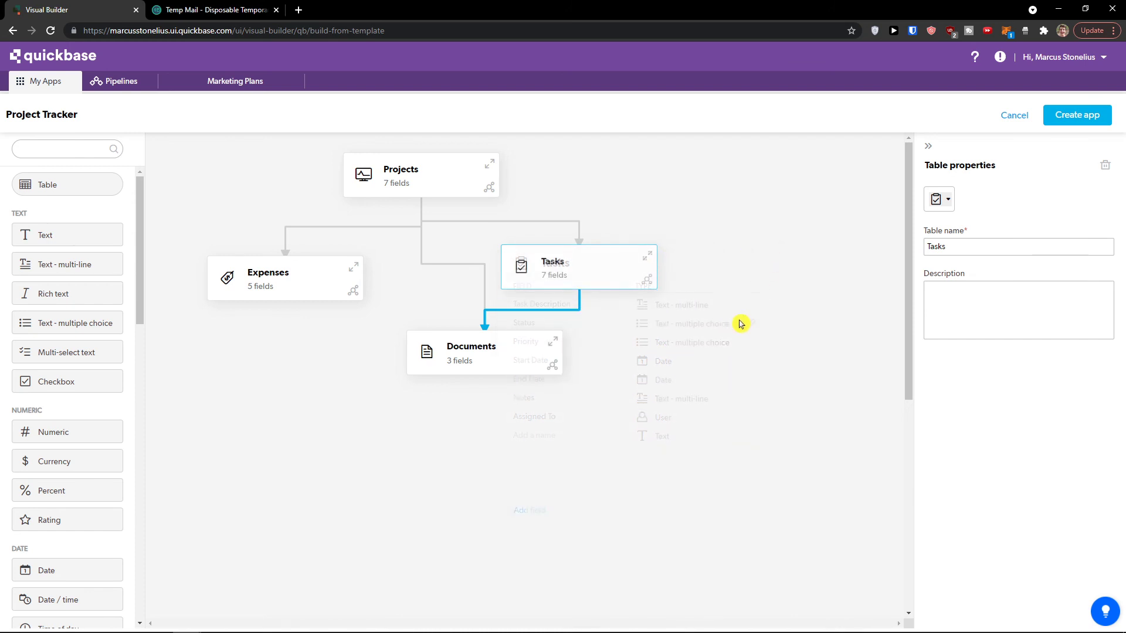
{"action": "left_click", "coordinate": [1092, 122]}
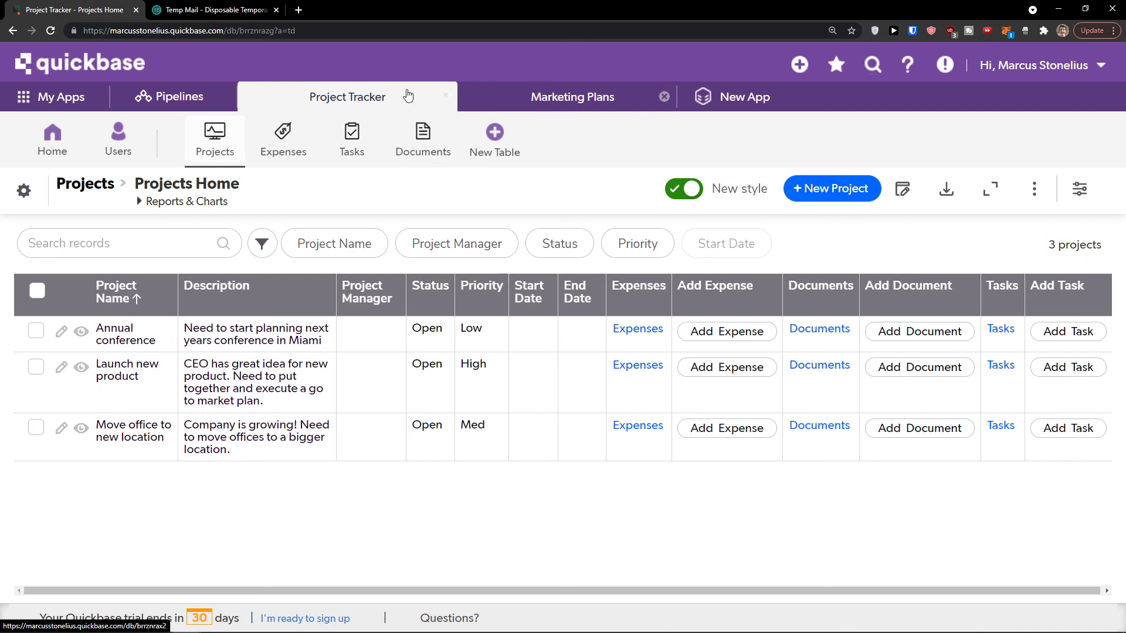
Step: Open task #1 in the Tasks table and review its Status (Open) and Priority (Low) choices
{"action": "left_click", "coordinate": [374, 142]}
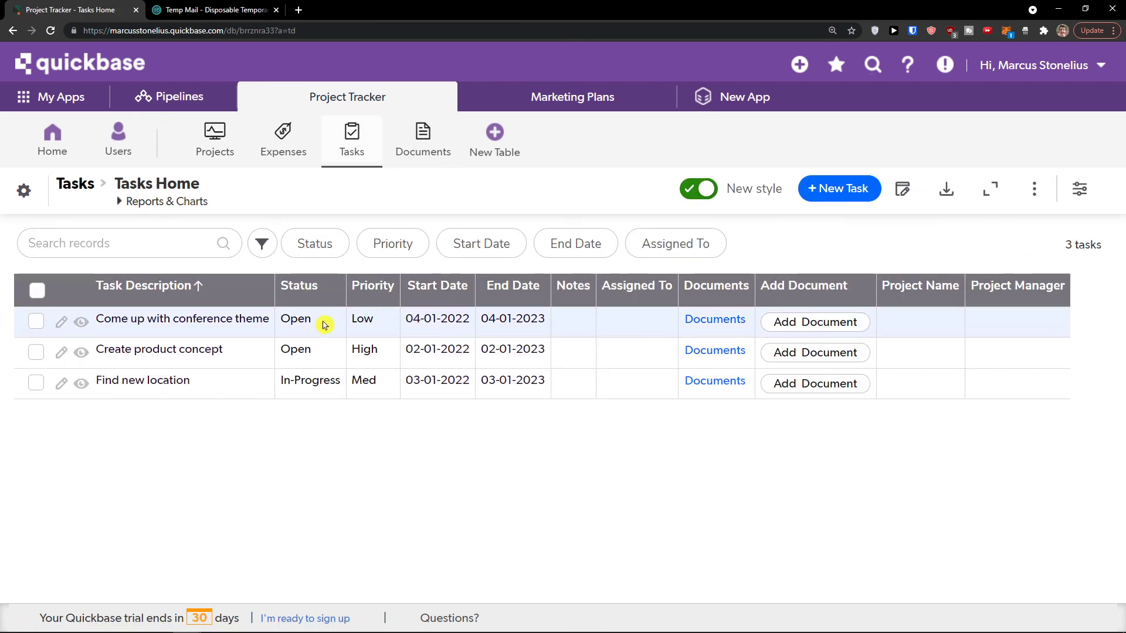
{"action": "left_click", "coordinate": [61, 321]}
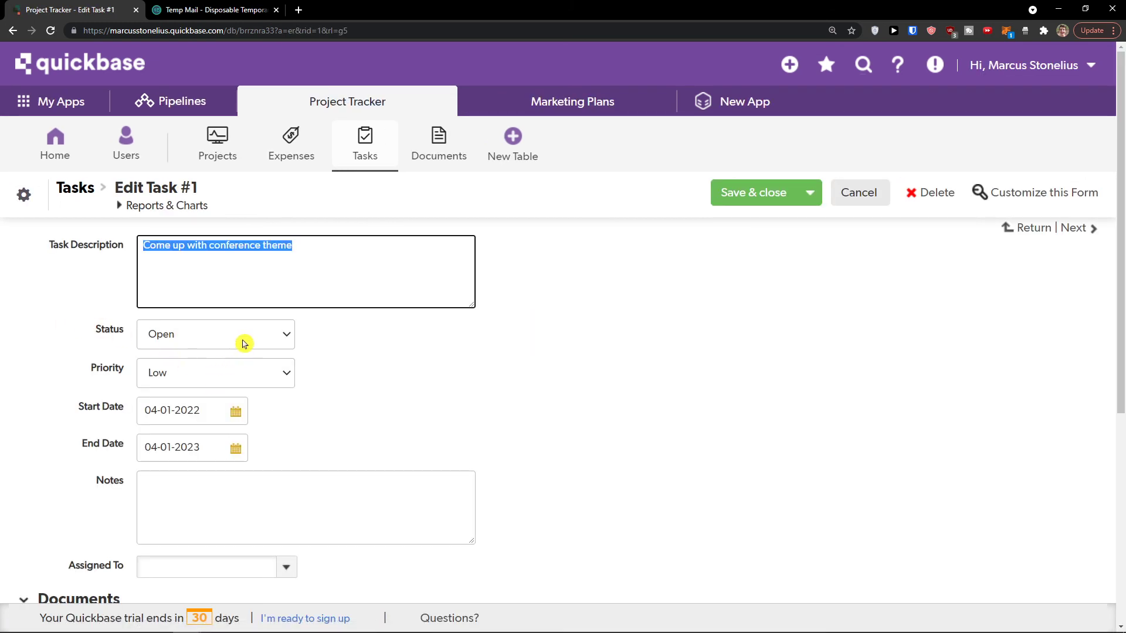
{"action": "left_click", "coordinate": [244, 343]}
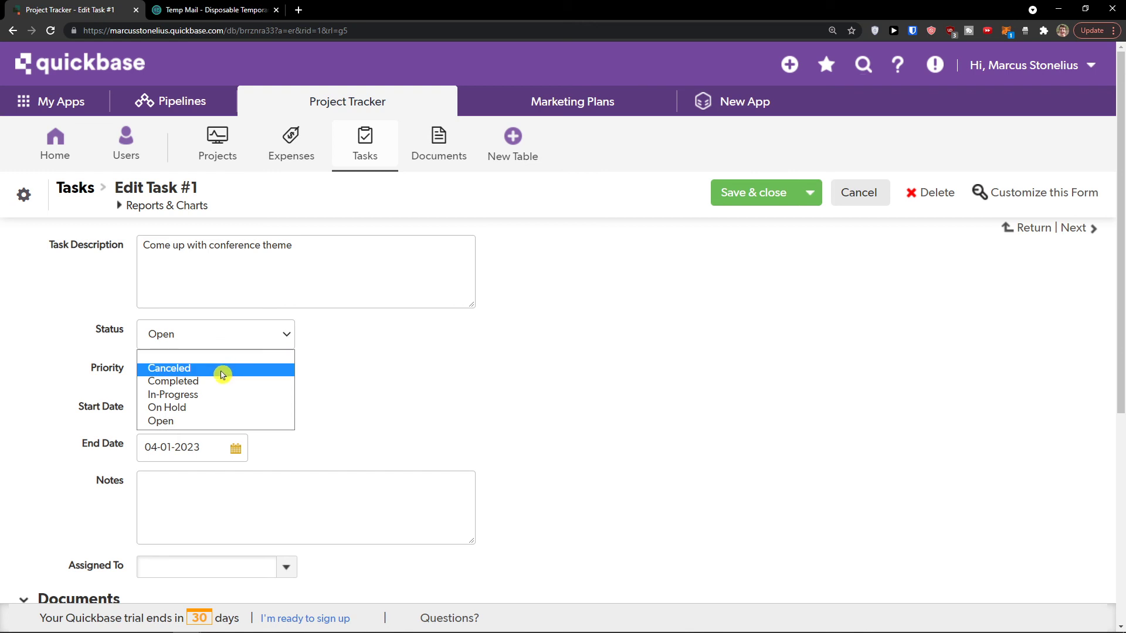
{"action": "left_click", "coordinate": [330, 414]}
{"action": "left_click", "coordinate": [254, 374]}
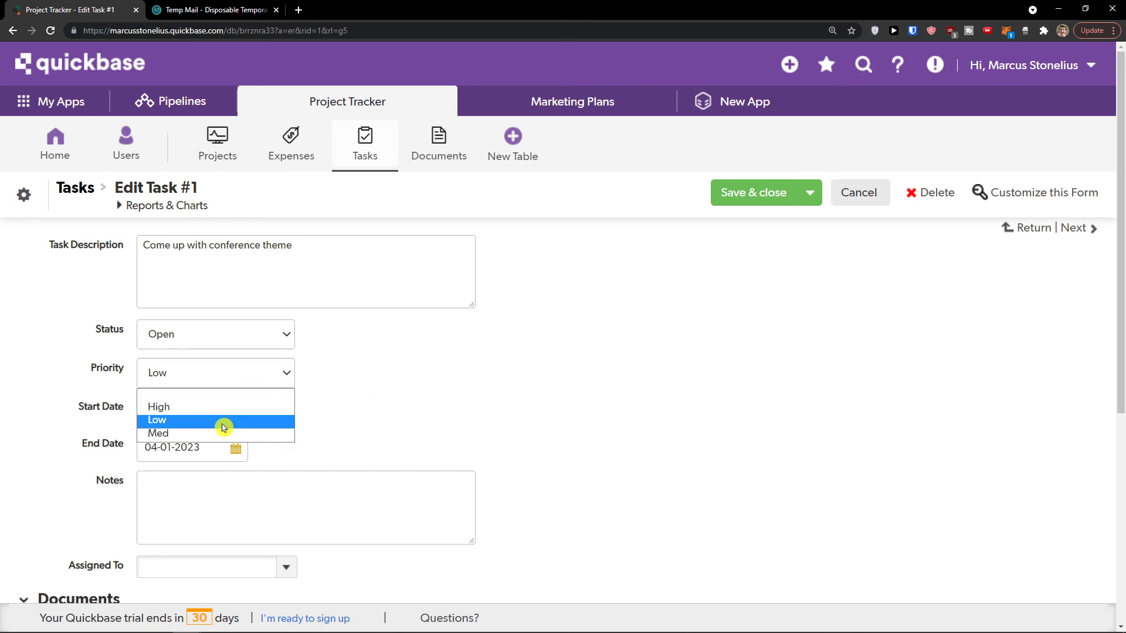
{"action": "left_click", "coordinate": [330, 408]}
Step: Return to the Tasks list without saving changes to task #1
{"action": "scroll", "coordinate": [252, 381], "scroll_direction": "down", "scroll_amount": 2}
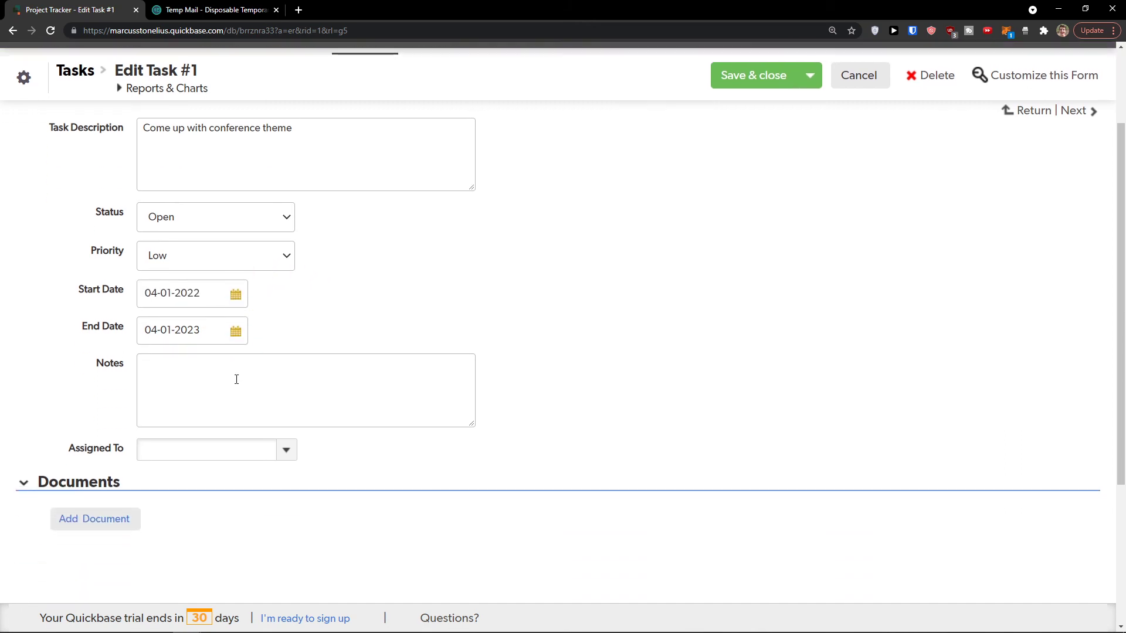
{"action": "scroll", "coordinate": [266, 437], "scroll_direction": "down", "scroll_amount": 4}
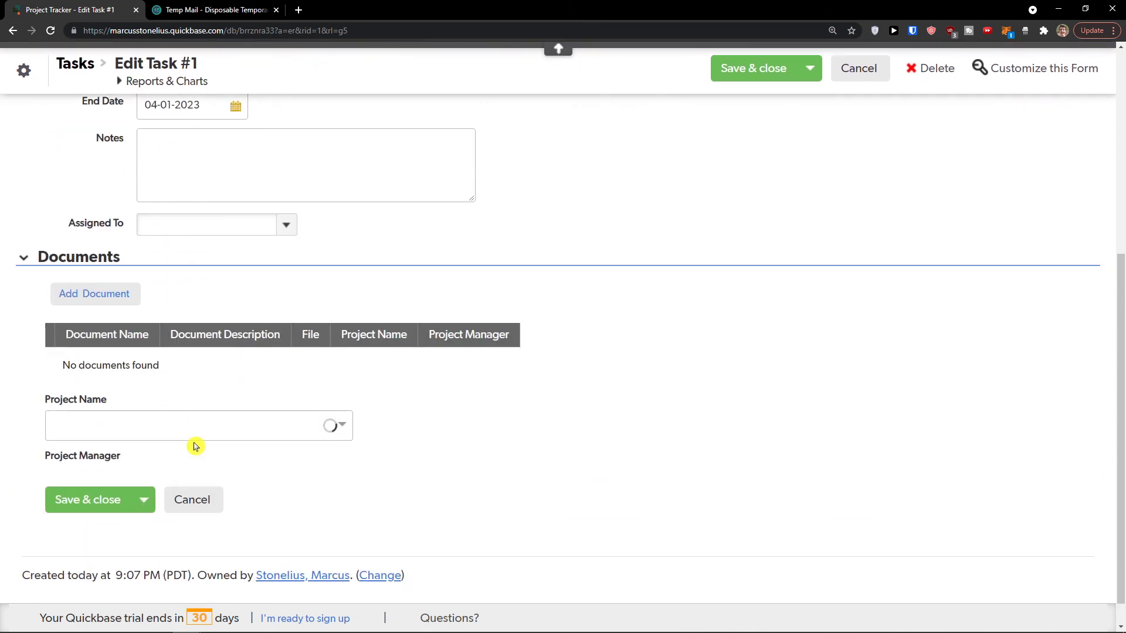
{"action": "scroll", "coordinate": [197, 444], "scroll_direction": "up", "scroll_amount": 5}
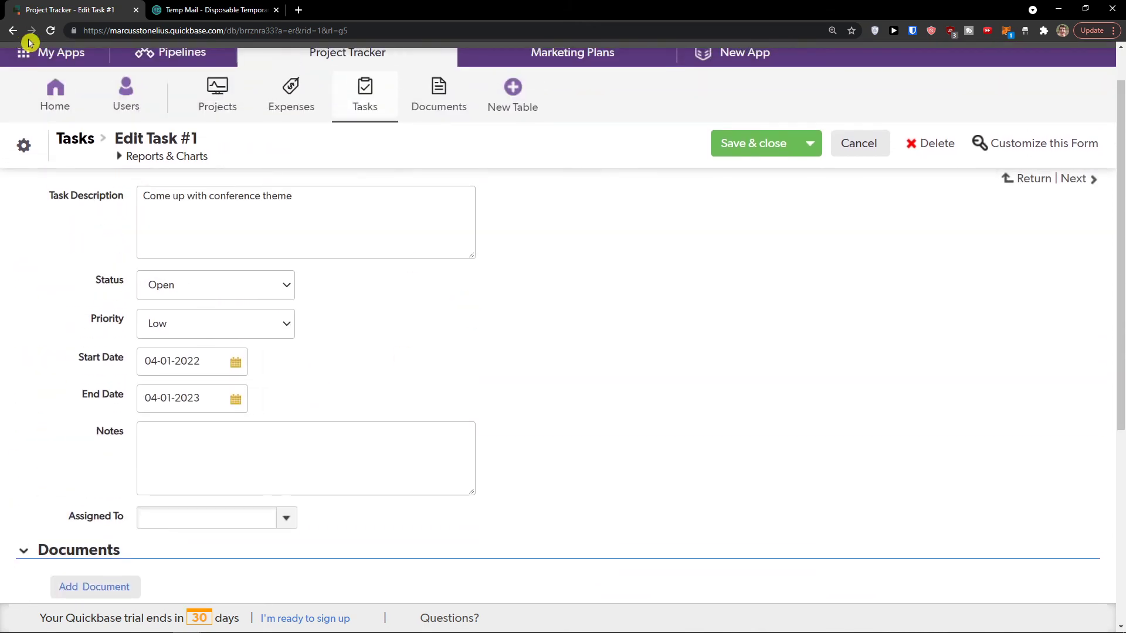
{"action": "left_click", "coordinate": [13, 31]}
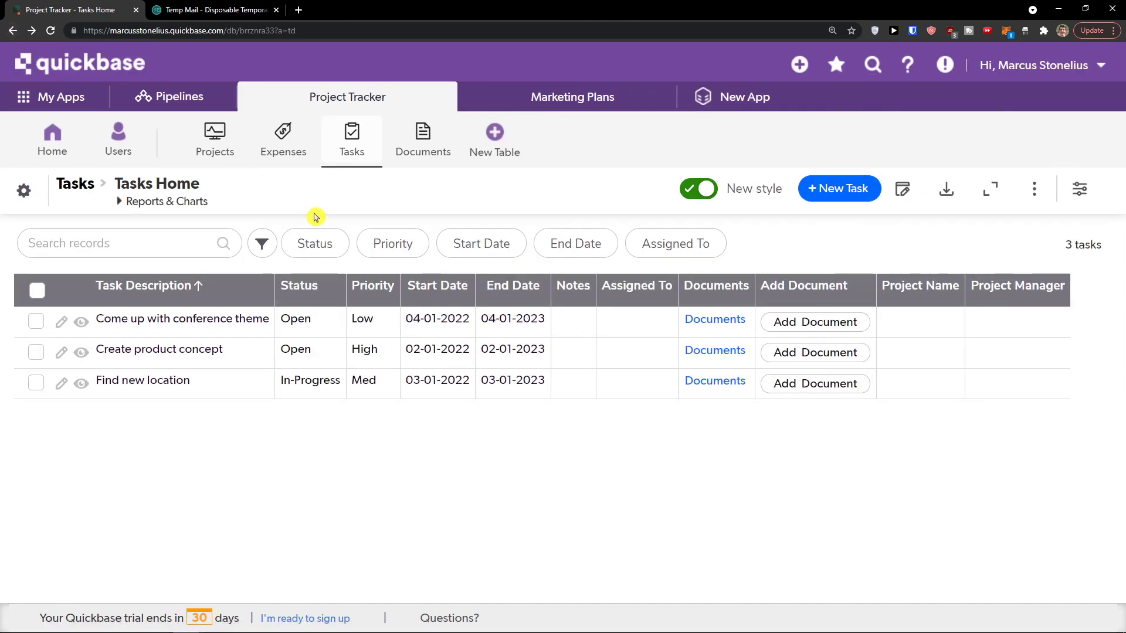
Step: Select the first task row and view Task #1's record details
{"action": "left_click", "coordinate": [36, 321]}
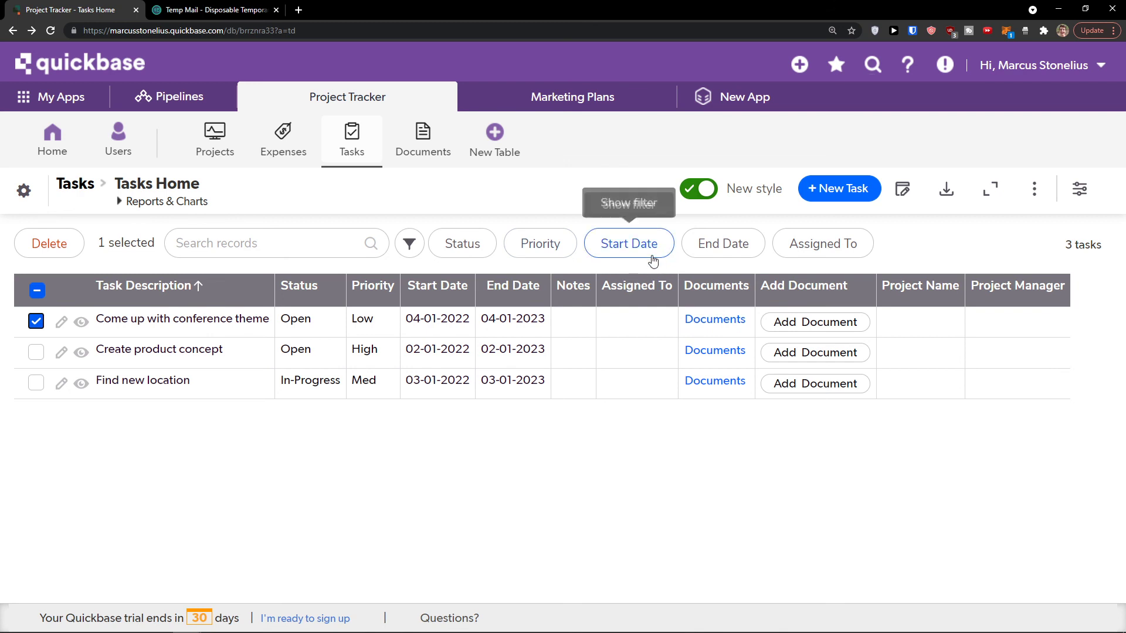
{"action": "left_click", "coordinate": [36, 321]}
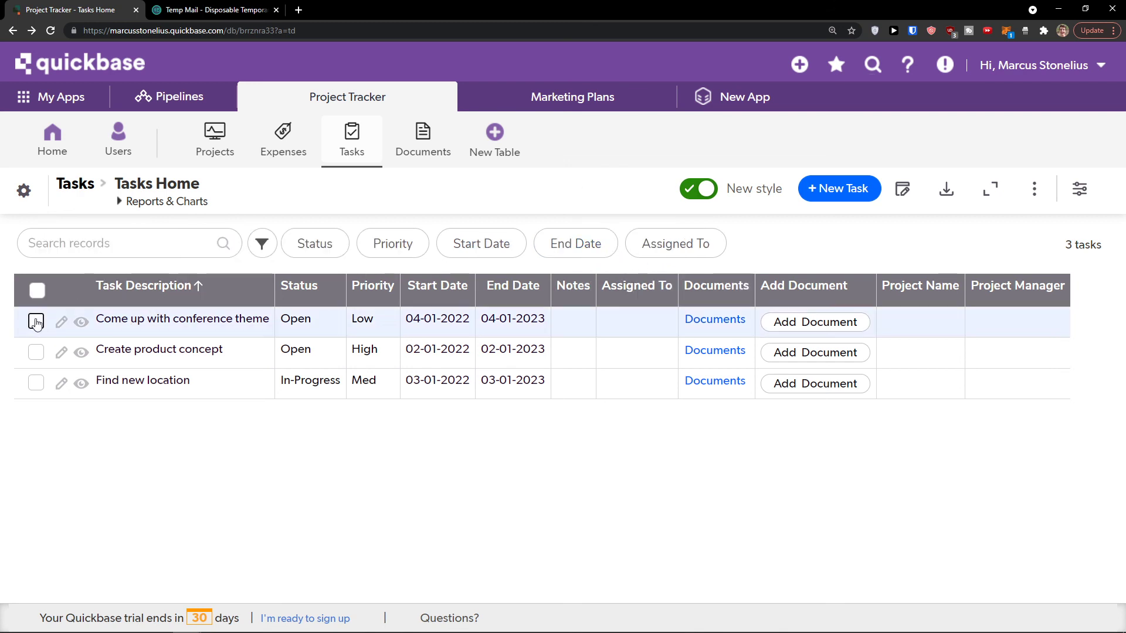
{"action": "left_click", "coordinate": [36, 321]}
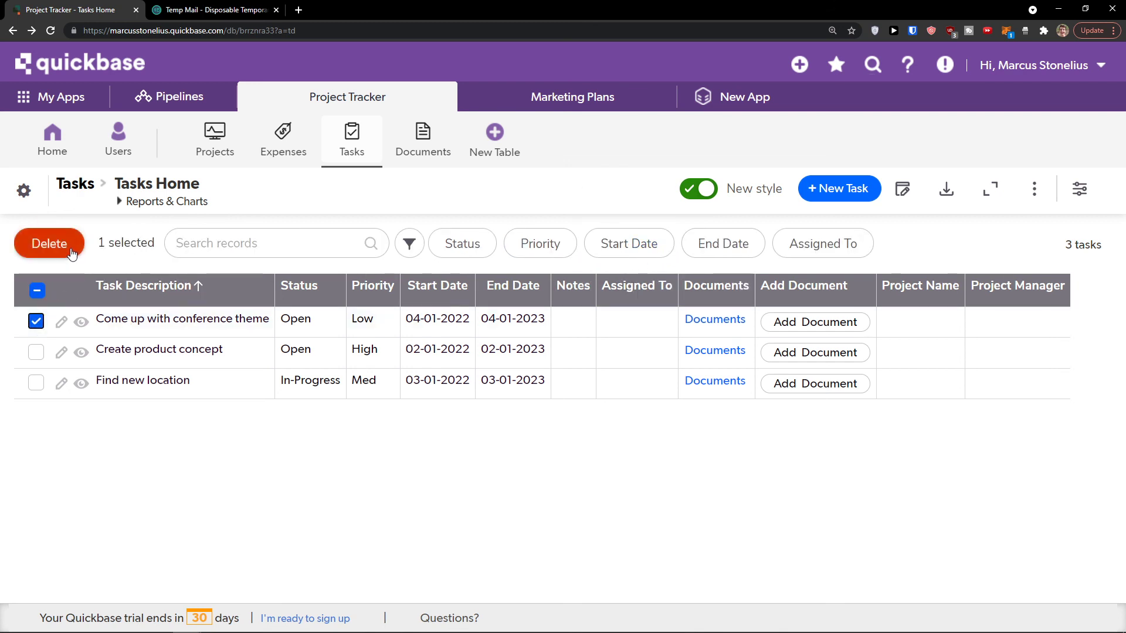
{"action": "left_click", "coordinate": [81, 321]}
{"action": "scroll", "coordinate": [110, 318], "scroll_direction": "down", "scroll_amount": 4}
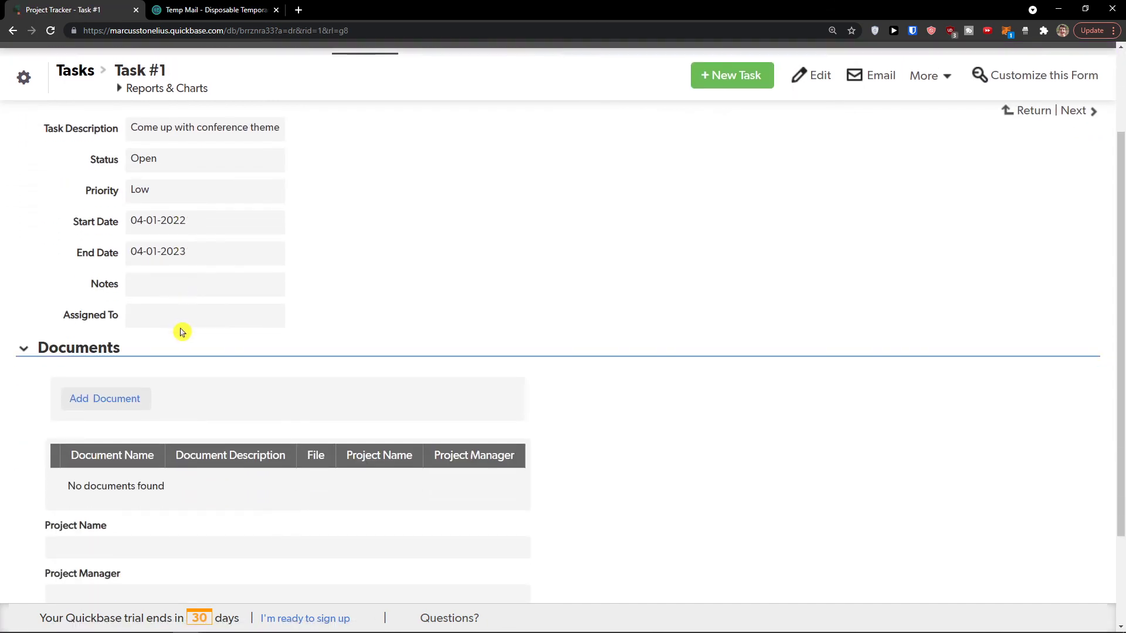
{"action": "scroll", "coordinate": [169, 334], "scroll_direction": "up", "scroll_amount": 4}
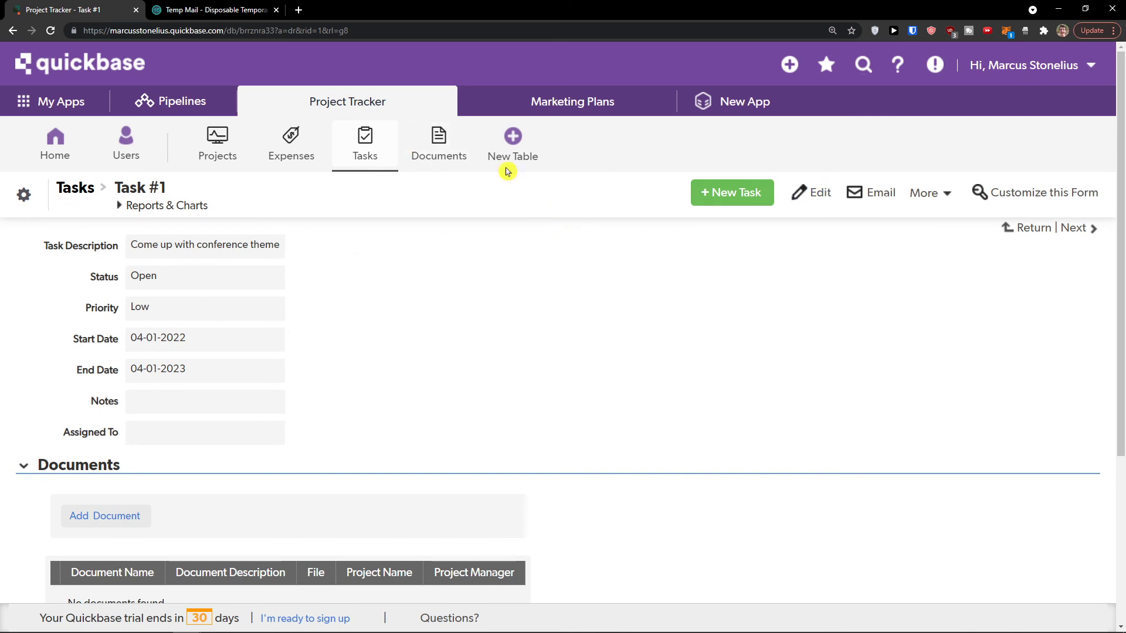
Step: Return to the Tasks list and open the Tasks table's Customize Page settings
{"action": "left_click", "coordinate": [353, 154]}
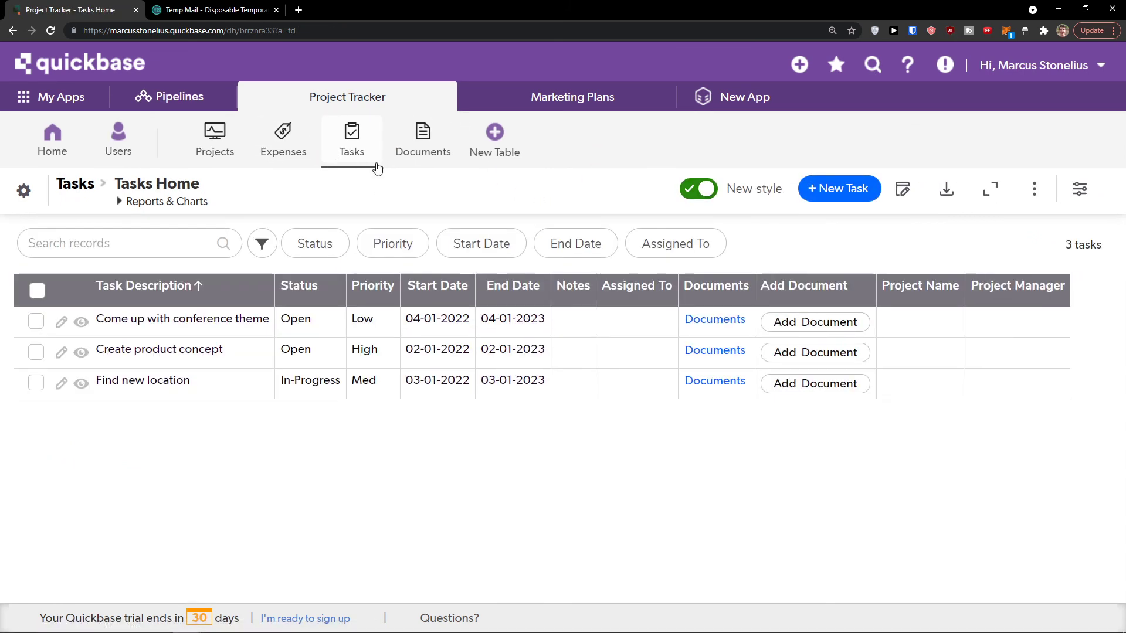
{"action": "left_click", "coordinate": [1033, 188]}
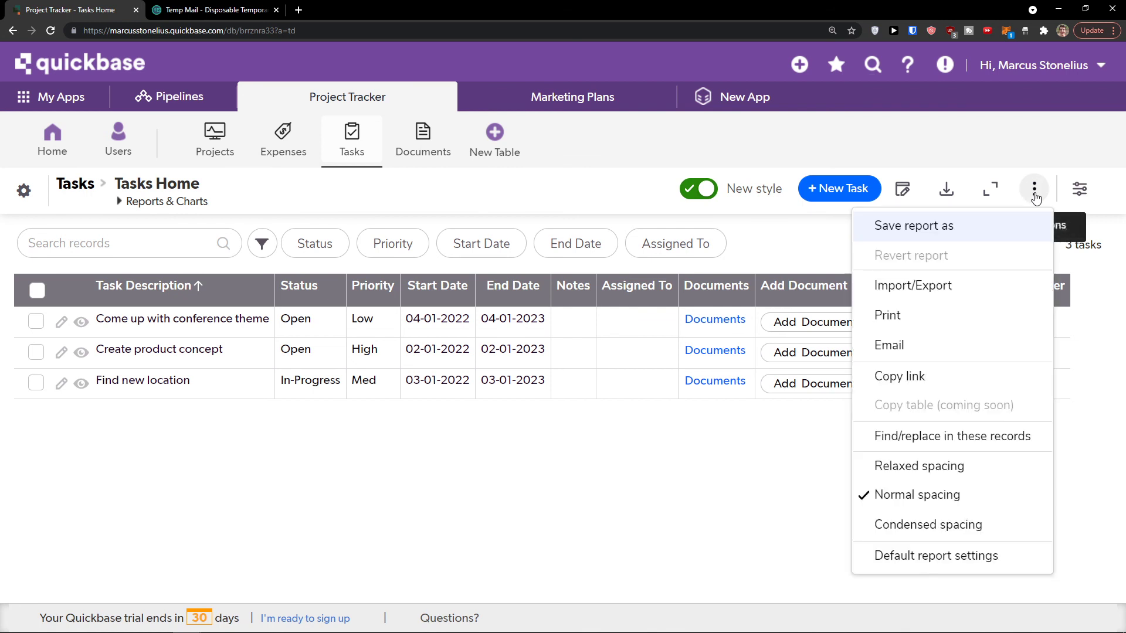
{"action": "left_click", "coordinate": [950, 495]}
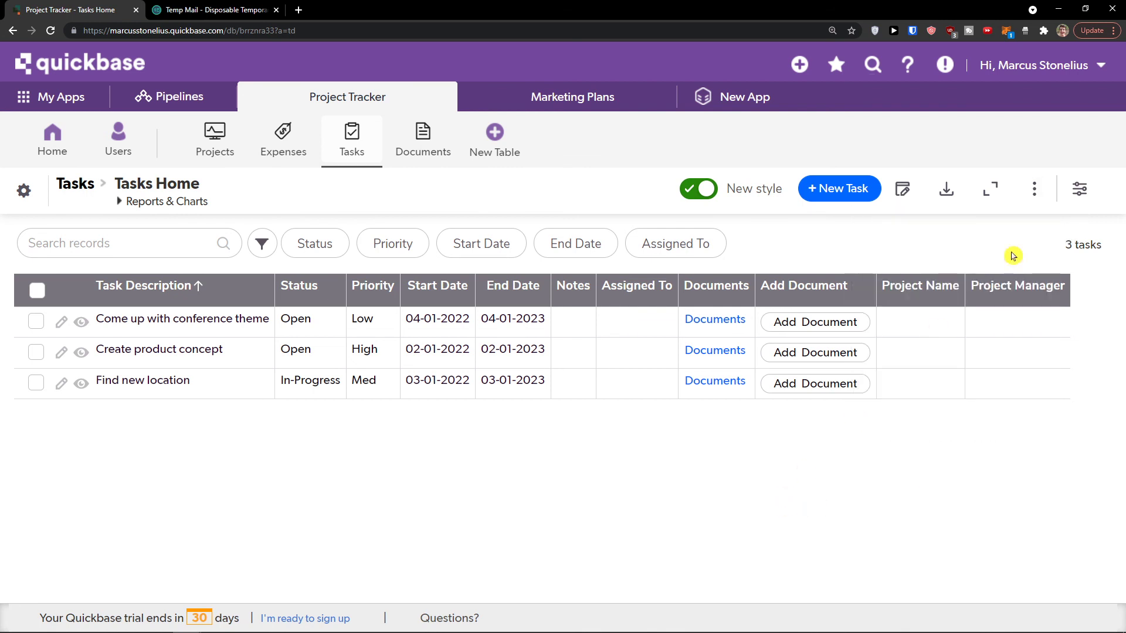
{"action": "left_click", "coordinate": [1084, 195]}
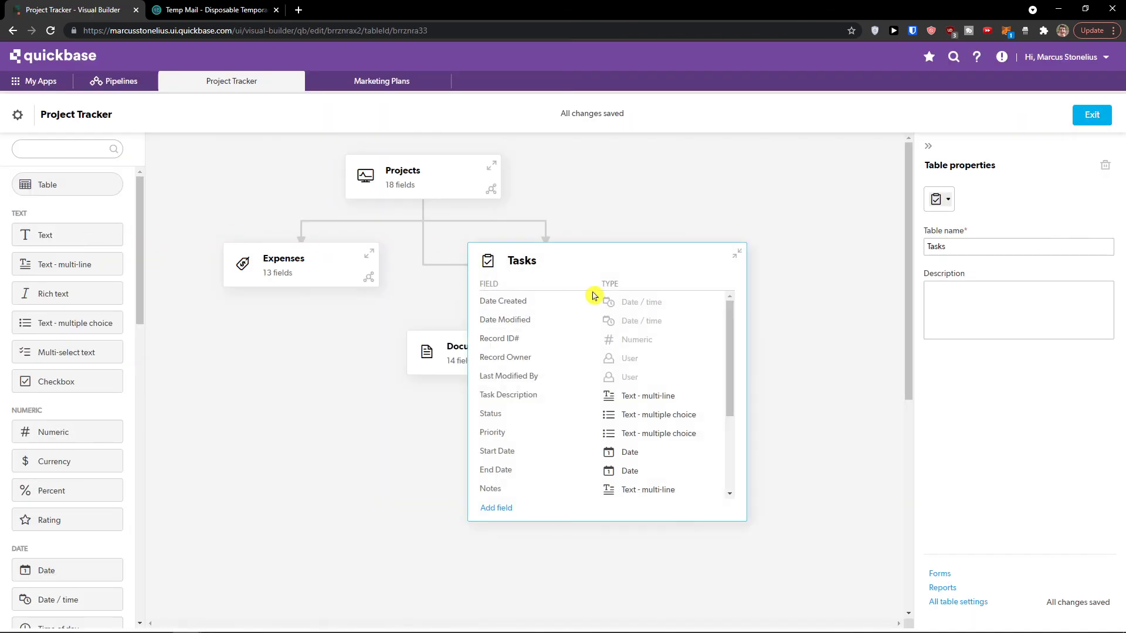
Step: Inspect the Status field's type, input type and alphabetical choice ordering without changing them
{"action": "scroll", "coordinate": [650, 346], "scroll_direction": "down", "scroll_amount": 1}
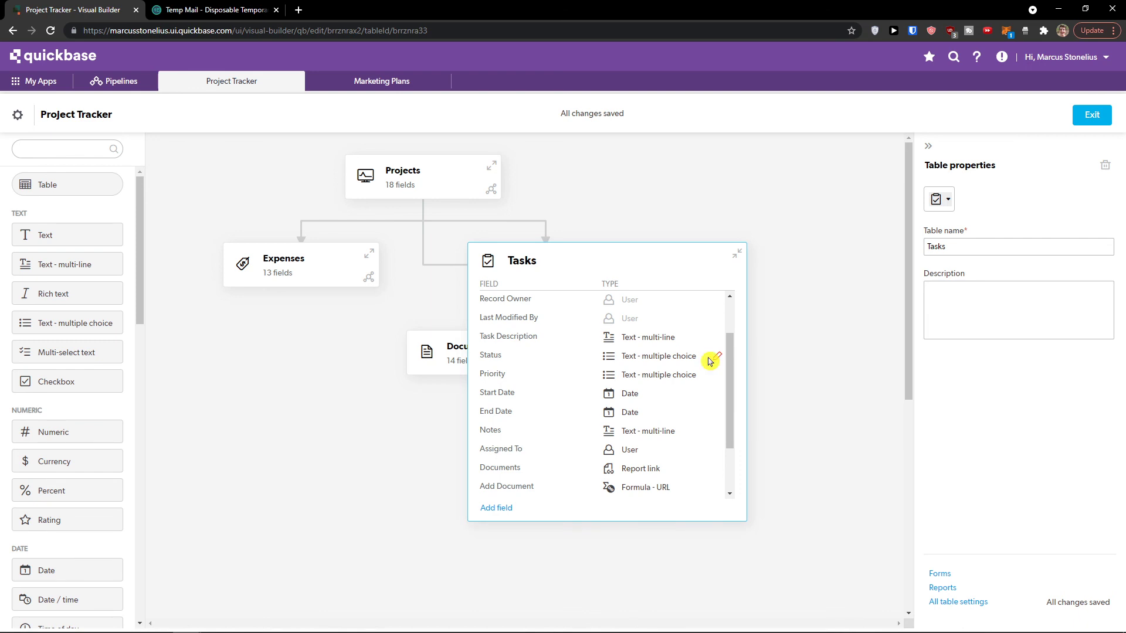
{"action": "left_click", "coordinate": [719, 358]}
{"action": "left_click", "coordinate": [696, 350]}
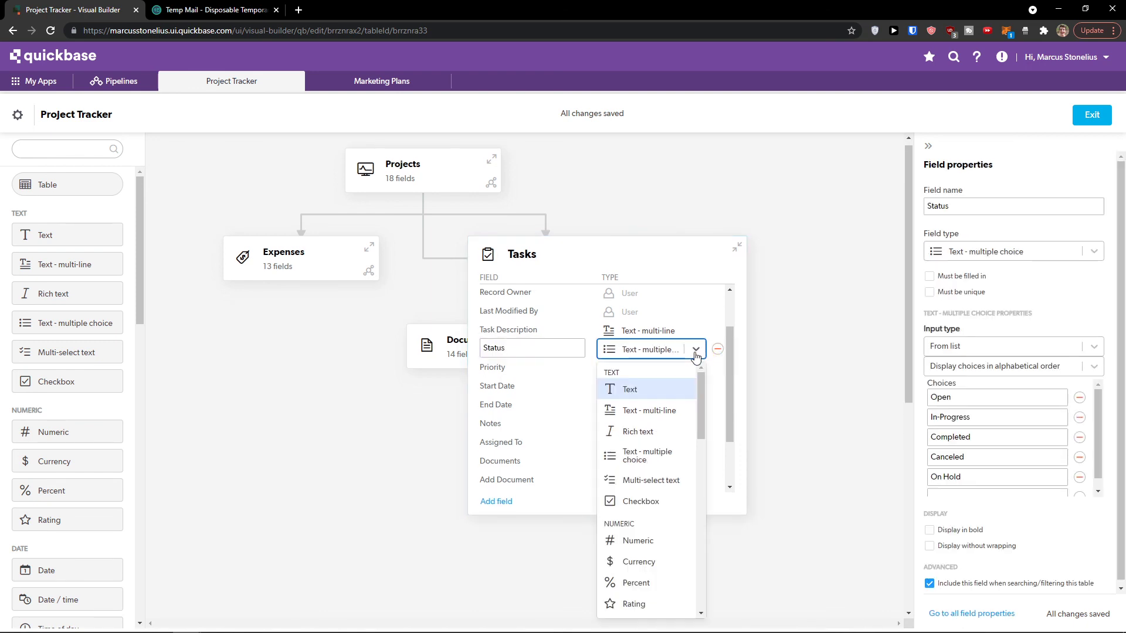
{"action": "left_click", "coordinate": [753, 364]}
{"action": "left_click", "coordinate": [645, 351]}
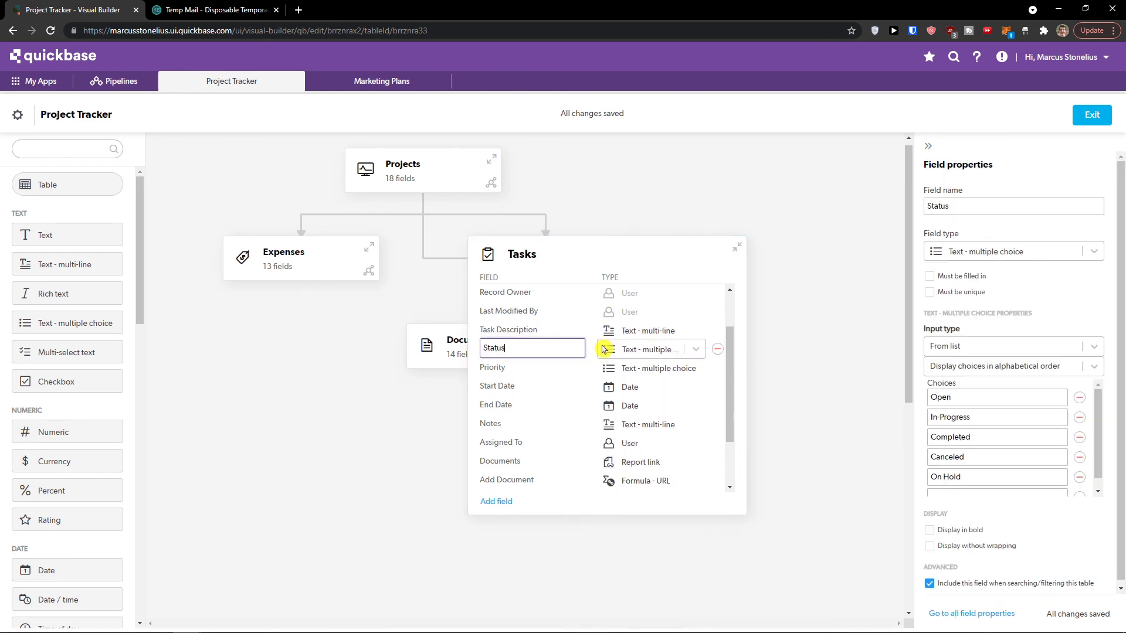
{"action": "scroll", "coordinate": [980, 326], "scroll_direction": "down", "scroll_amount": 2}
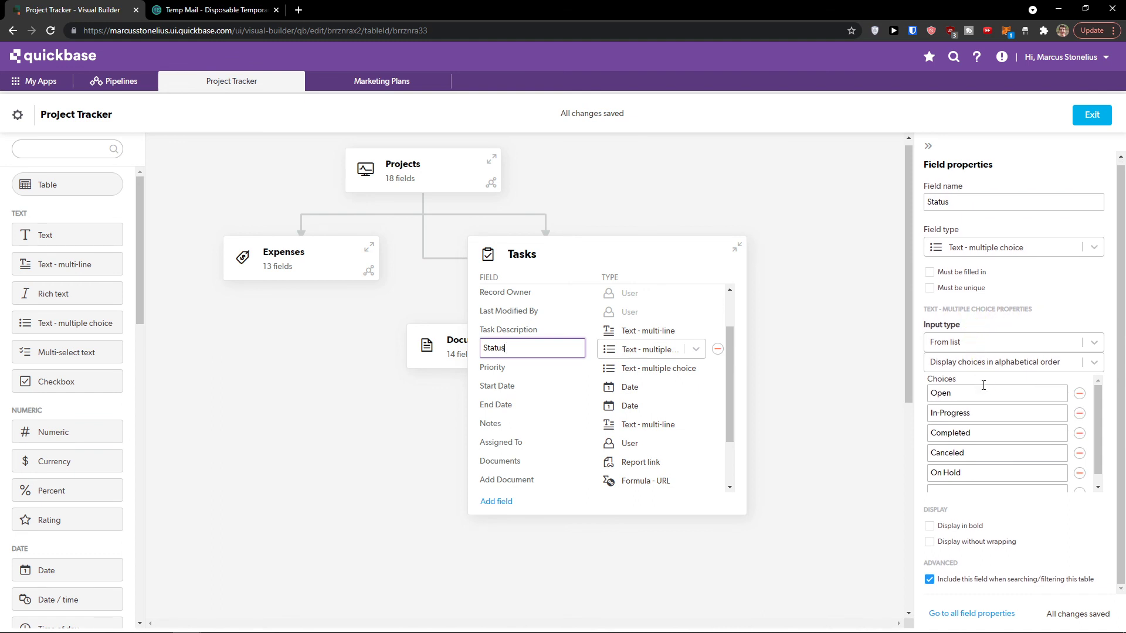
{"action": "scroll", "coordinate": [967, 411], "scroll_direction": "up", "scroll_amount": 1}
{"action": "left_click", "coordinate": [1094, 344]}
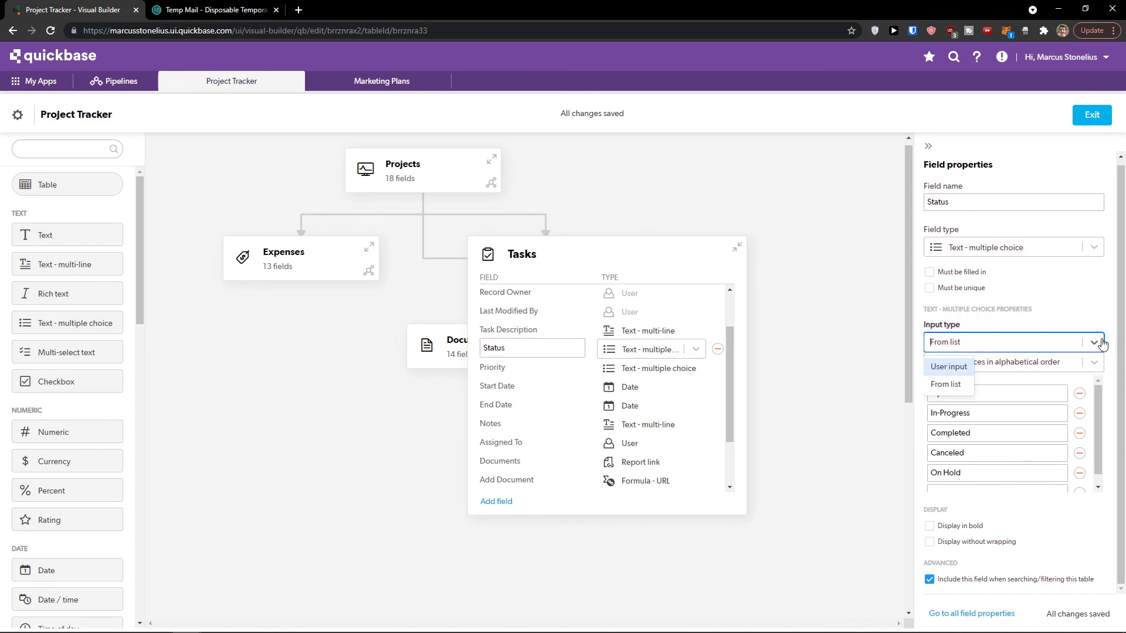
{"action": "left_click", "coordinate": [1094, 343]}
{"action": "left_click", "coordinate": [1093, 364]}
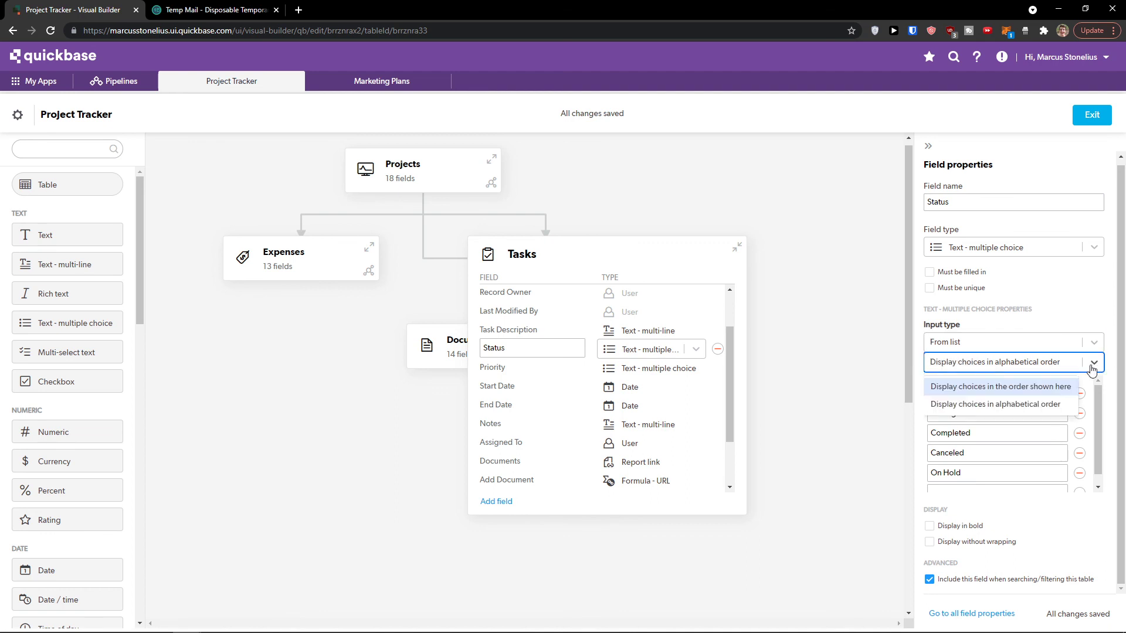
{"action": "left_click", "coordinate": [1092, 363]}
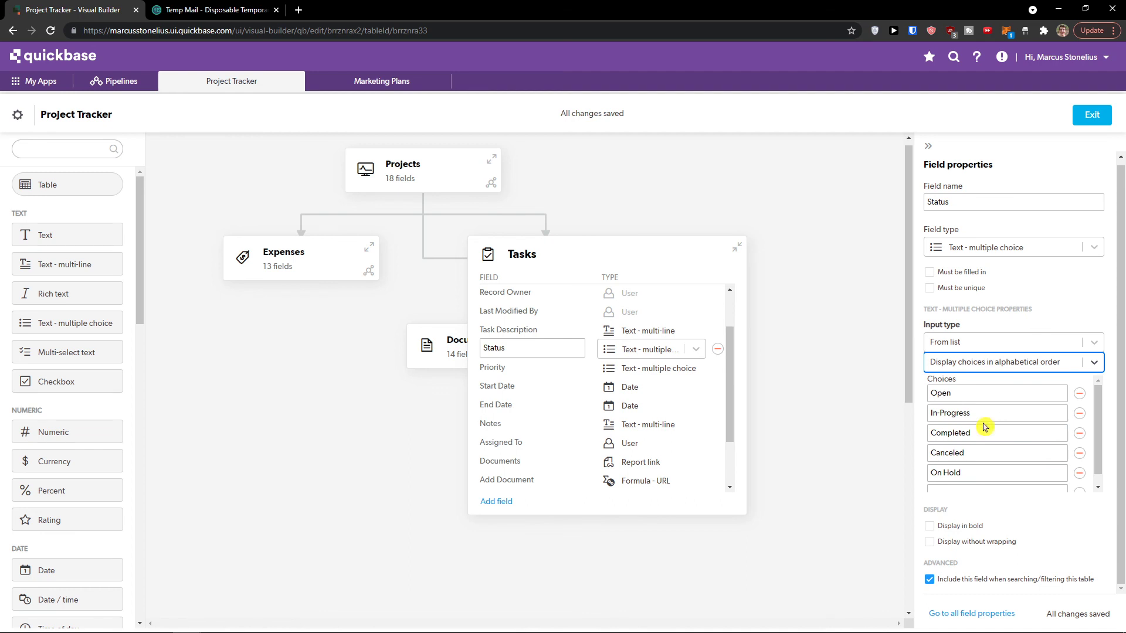
Step: Inspect the Assigned To field's User type, then return to the app's properties
{"action": "left_click", "coordinate": [994, 451]}
{"action": "scroll", "coordinate": [993, 445], "scroll_direction": "down", "scroll_amount": 1}
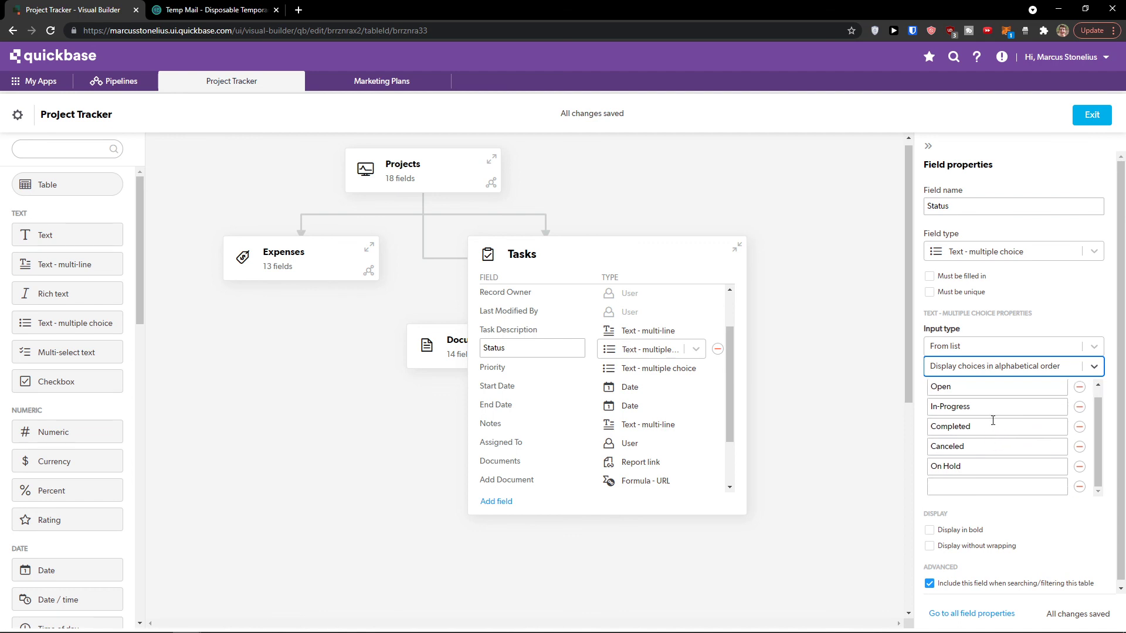
{"action": "left_click", "coordinate": [622, 442]}
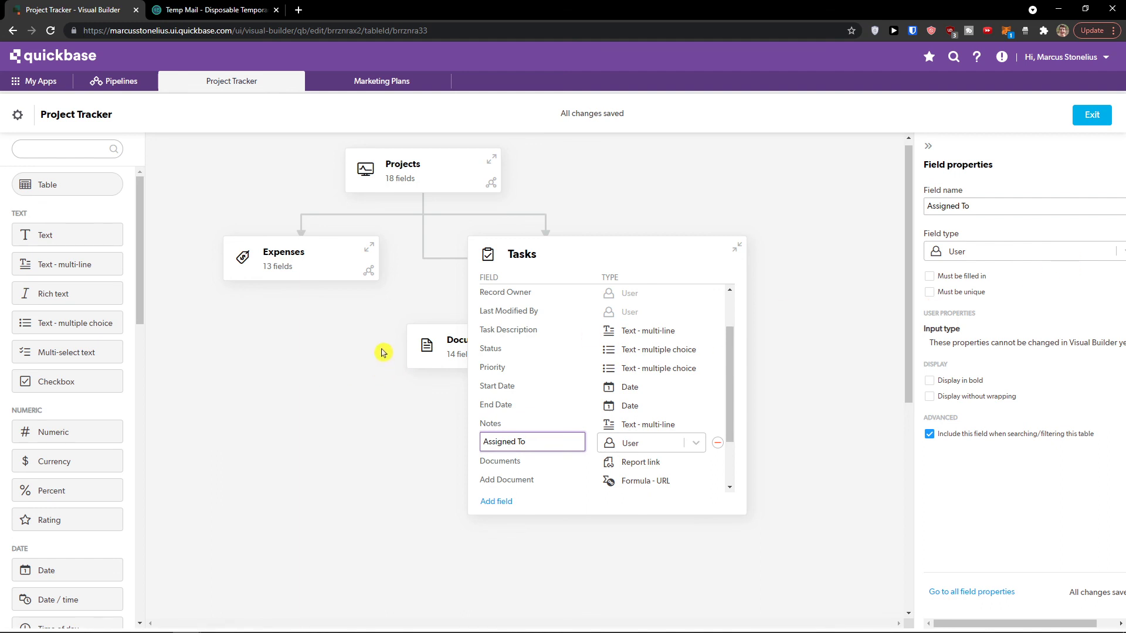
{"action": "left_click", "coordinate": [382, 351]}
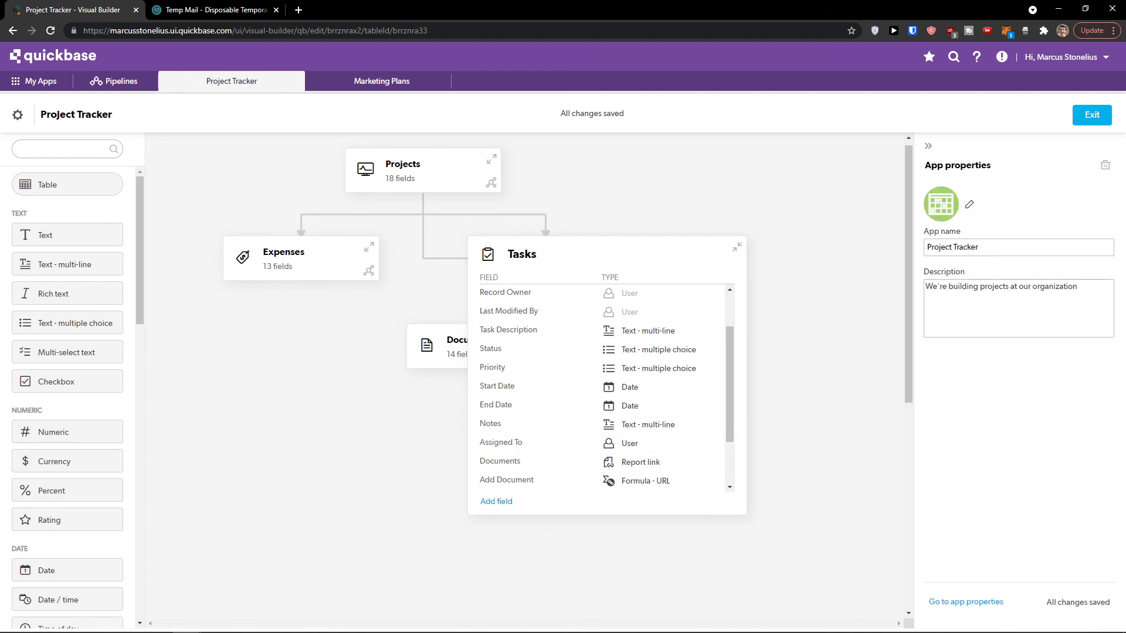